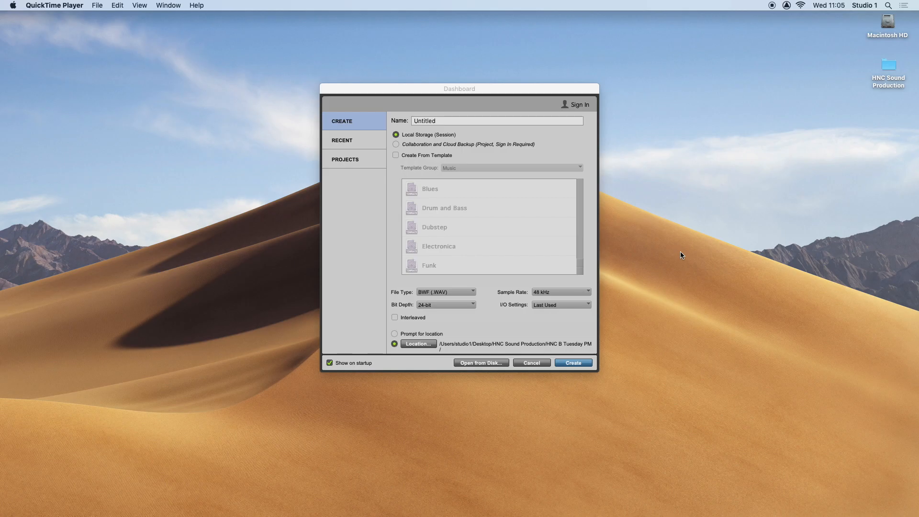
Name the new session with the engineer's surname and first name followed by ", Recording Project".
click(452, 121)
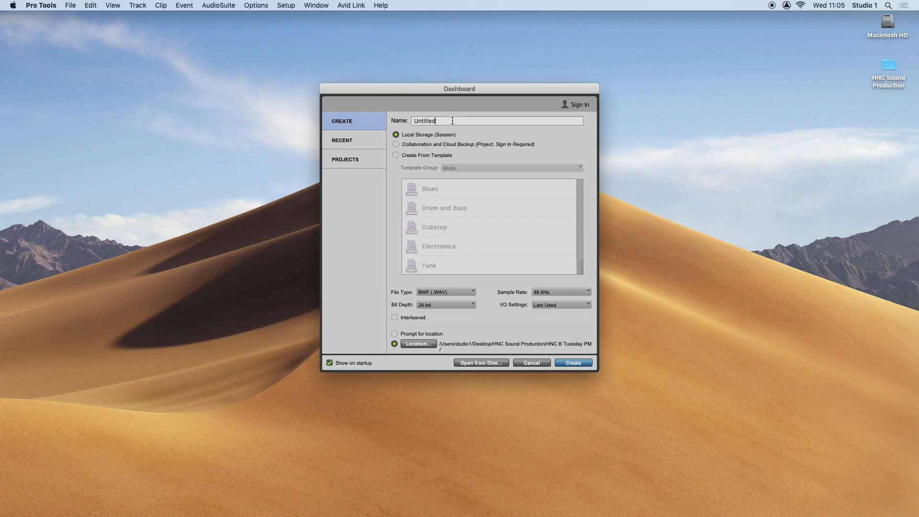
key(BackSpace)
key(BackSpace)
key(BackSpace)
key(BackSpace)
key(BackSpace)
key(BackSpace)
key(BackSpace)
key(BackSpace)
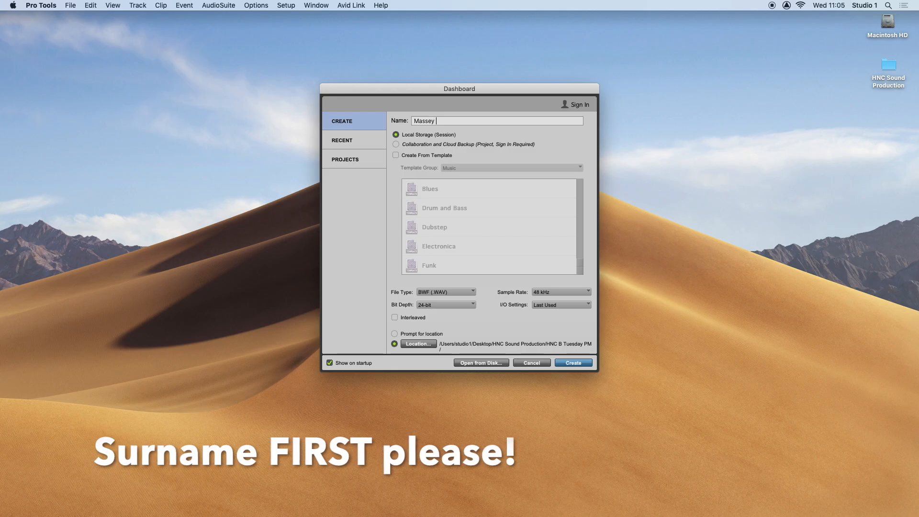
text(, Recording P)
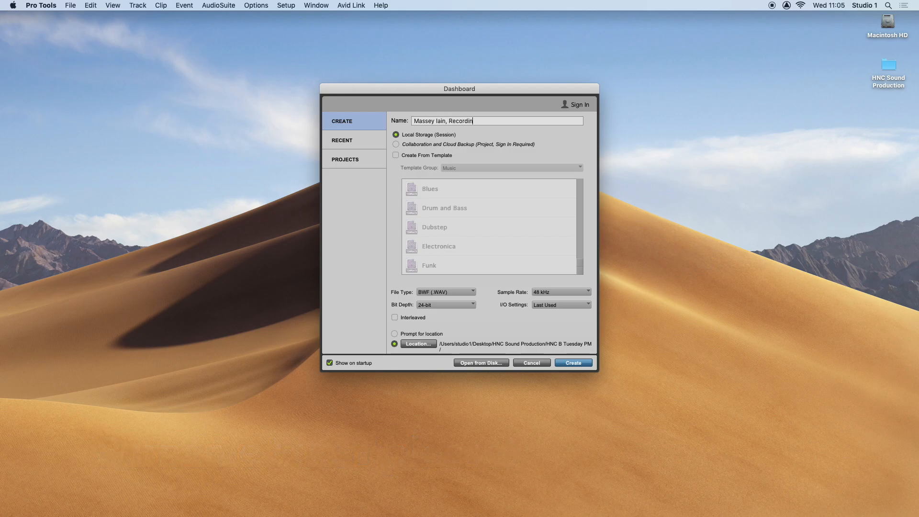
text(rojewct)
key(BackSpace)
key(BackSpace)
key(BackSpace)
text(ct)
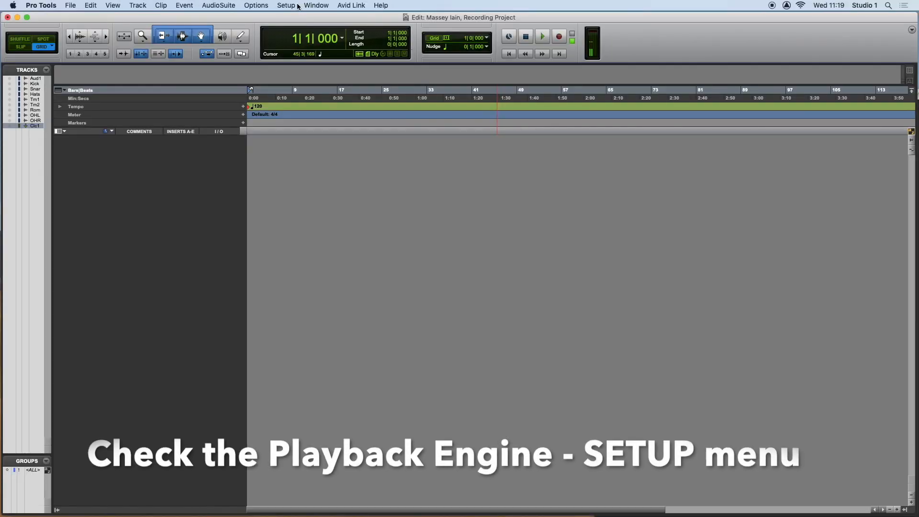
Check the Playback Engine settings and the available engines, keeping HDX as the selected engine.
click(298, 6)
click(302, 28)
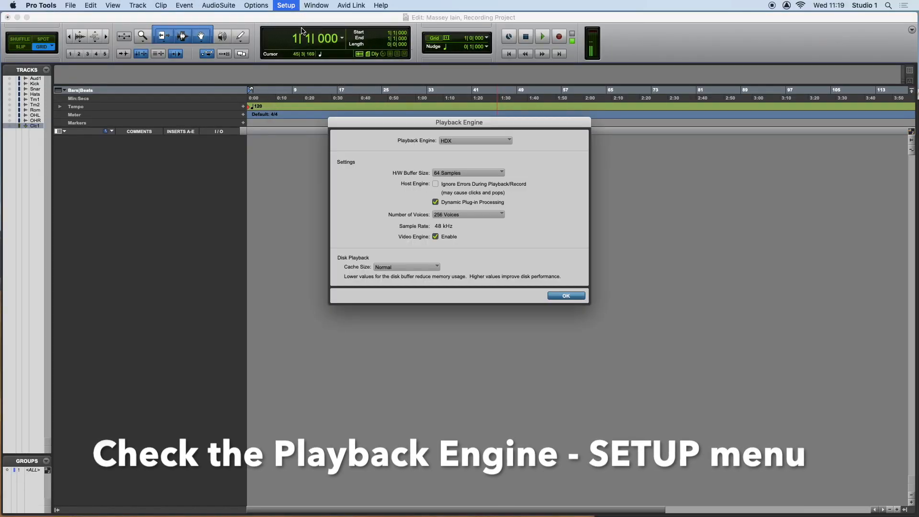
drag(505, 126, 507, 111)
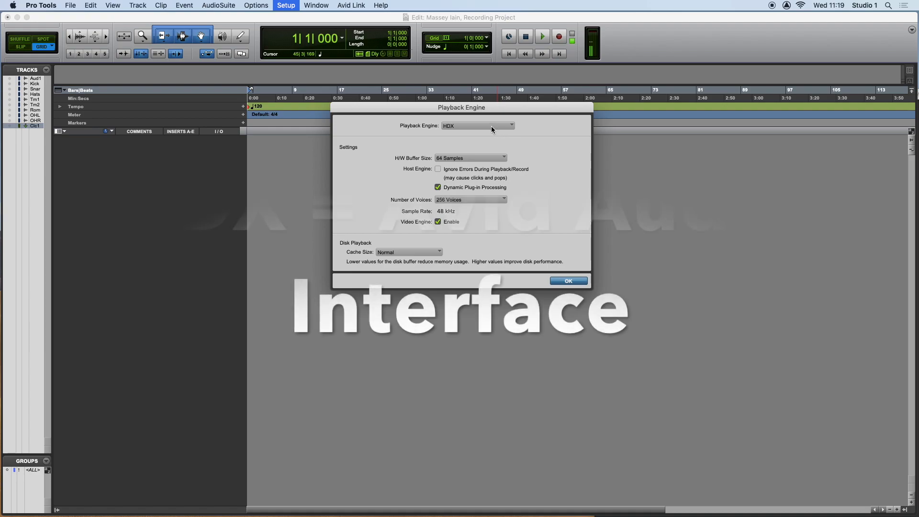
click(491, 125)
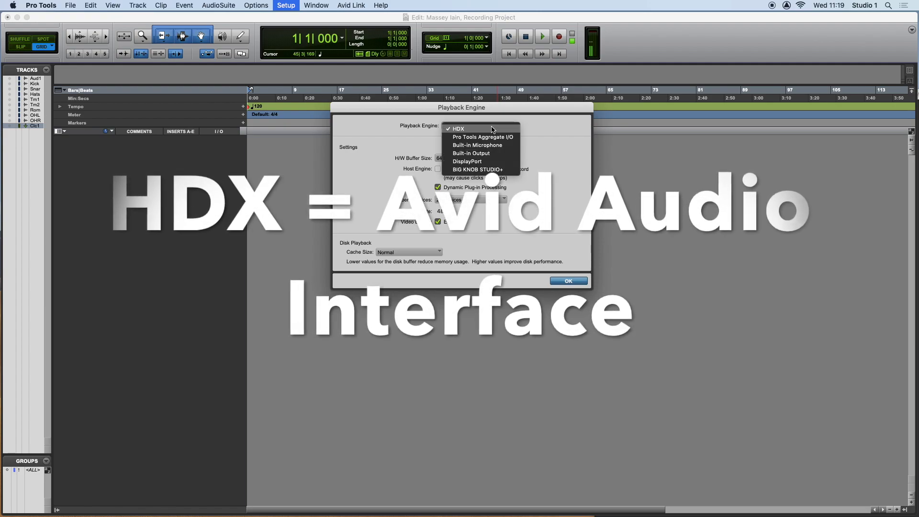
click(538, 146)
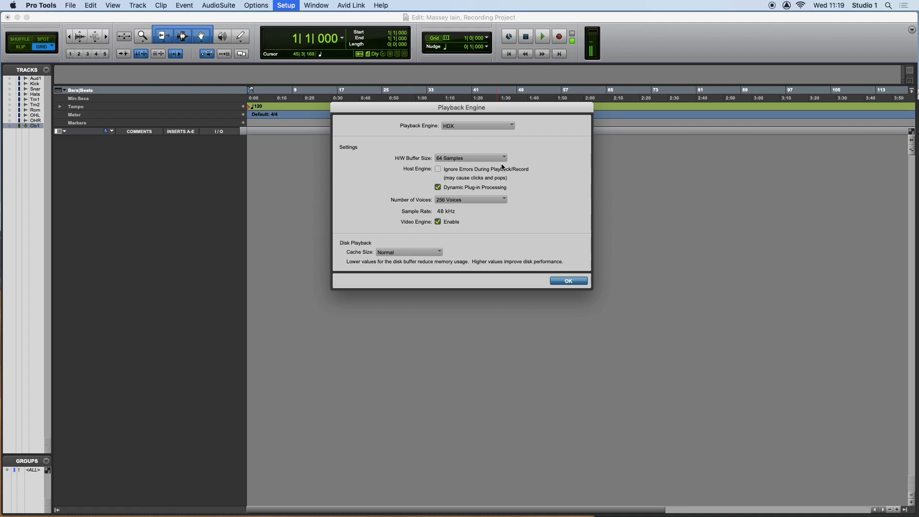
click(481, 125)
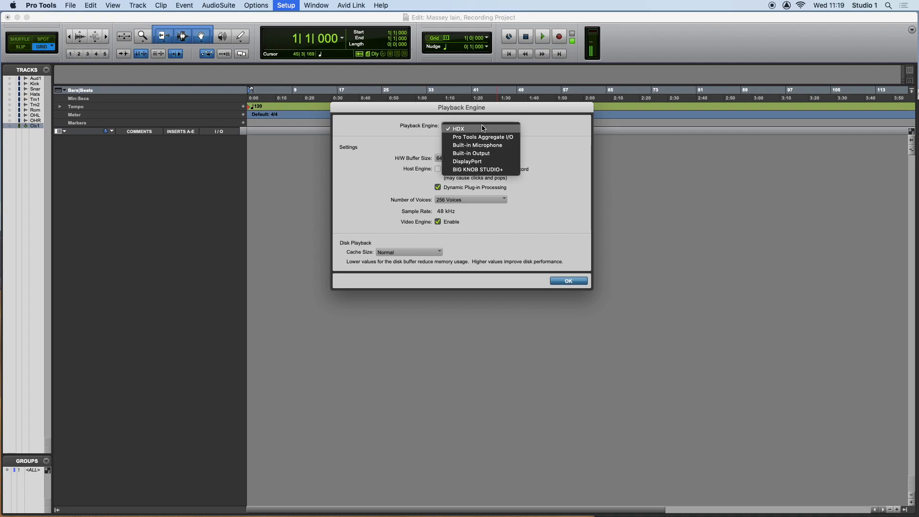
click(535, 153)
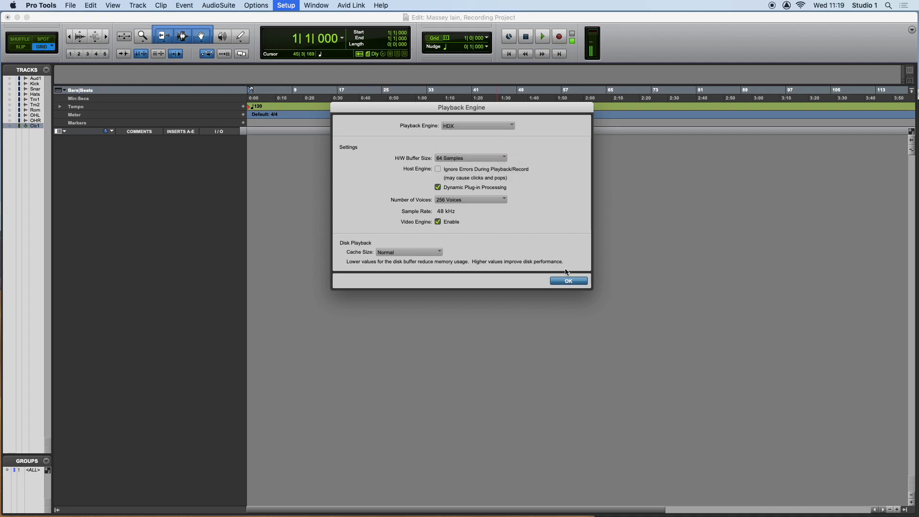
click(564, 282)
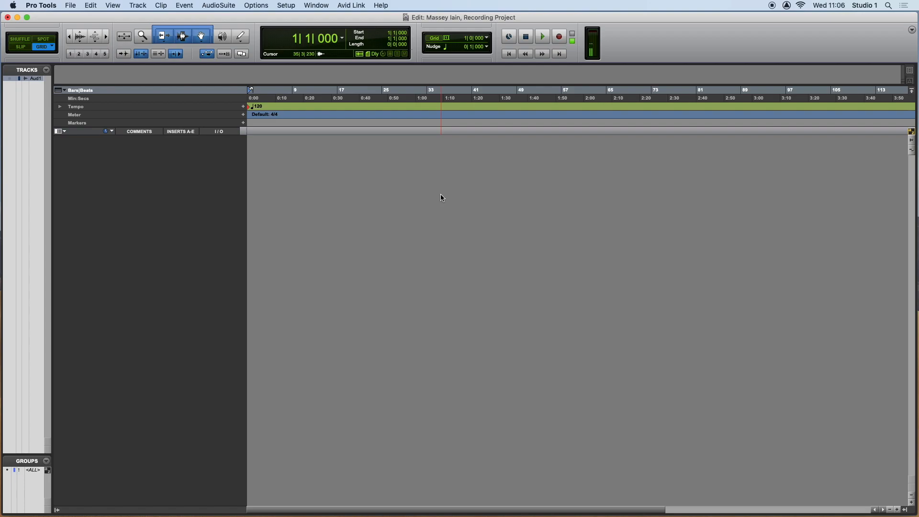
Create 8 new mono audio tracks in Samples.
click(142, 7)
click(336, 152)
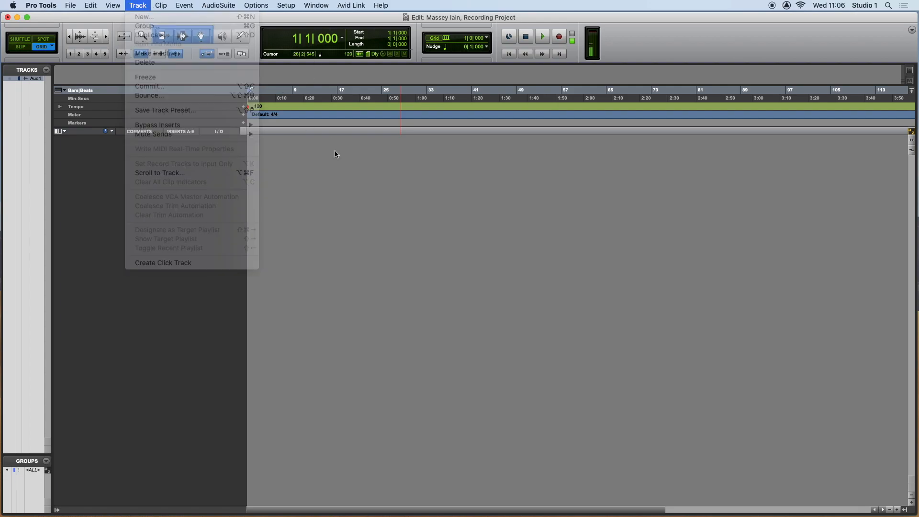
key(super+shift+n)
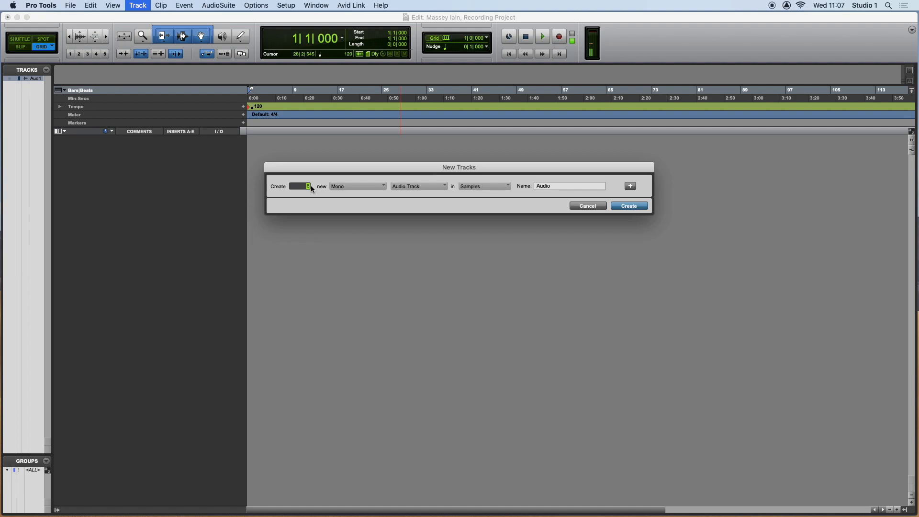
text(8)
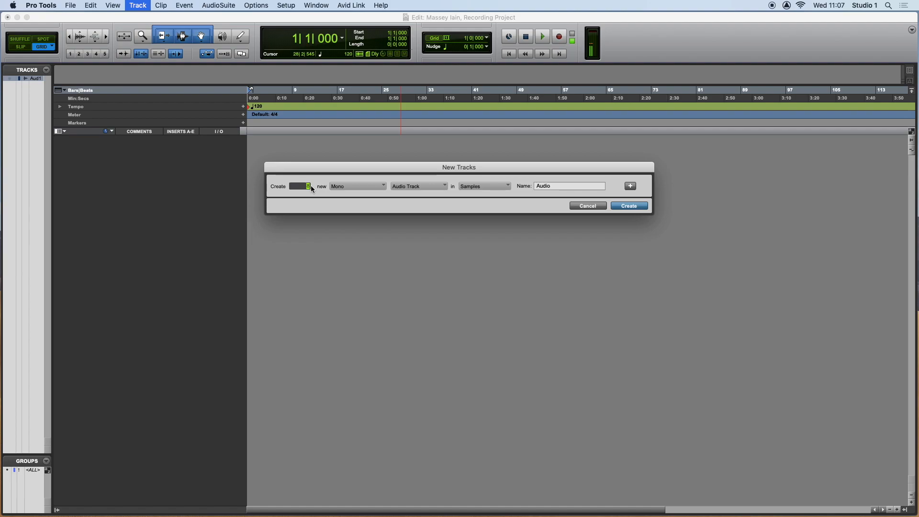
click(629, 206)
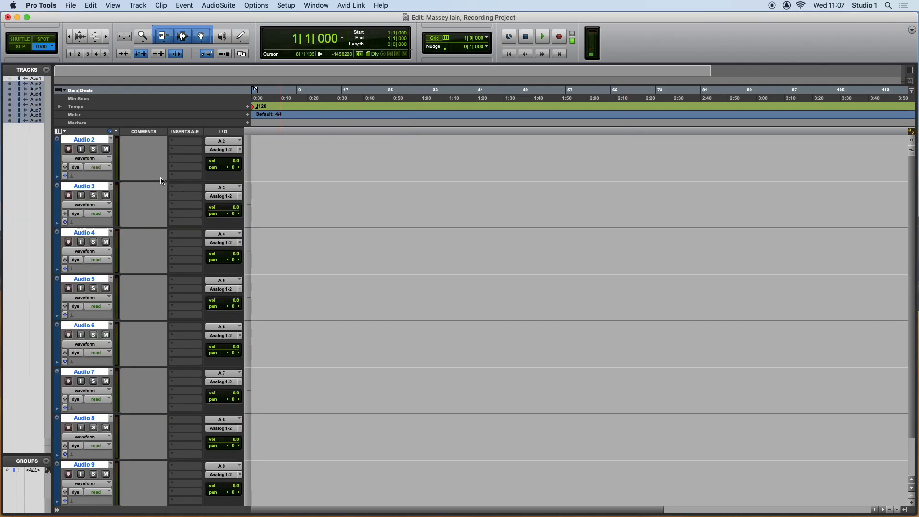
Rename the first four new audio tracks Kick, Snare, Hats and Tom 1.
double_click(89, 141)
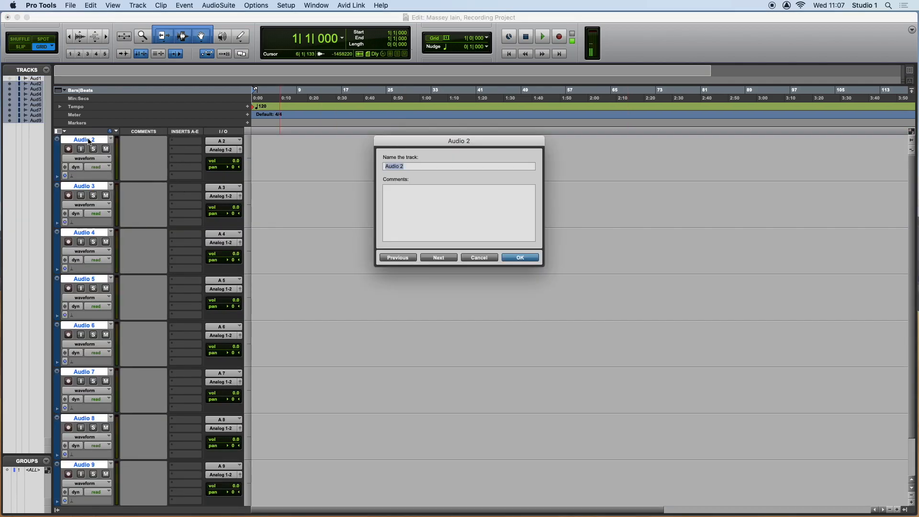
click(480, 259)
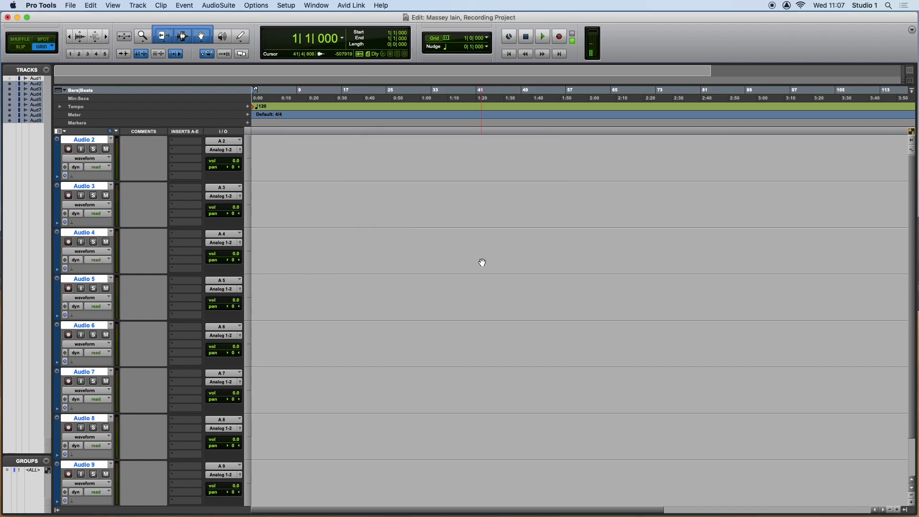
double_click(83, 140)
text(Kick)
click(438, 257)
text(Snare)
click(438, 257)
text(Hats)
click(437, 257)
text(Tom 1)
Rename the remaining four audio tracks Tom 2, Room, OHL and OHR.
click(438, 257)
text(Tom 2)
click(438, 257)
text(Room)
click(438, 257)
text(OHL)
click(437, 257)
text(OHR)
key(Return)
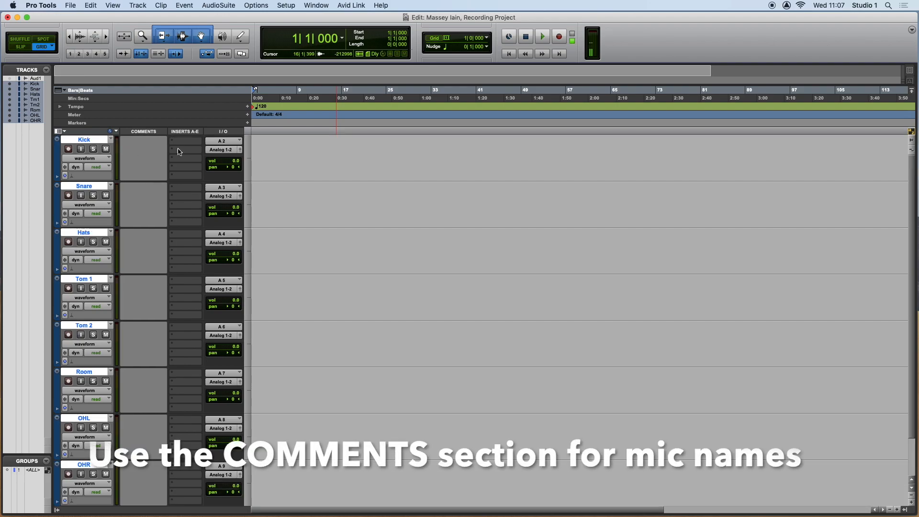
Enter the microphones in the track comments: Audix D6 for Kick, Shure SM57 for Snare and Rode NT5 for Hats.
click(133, 146)
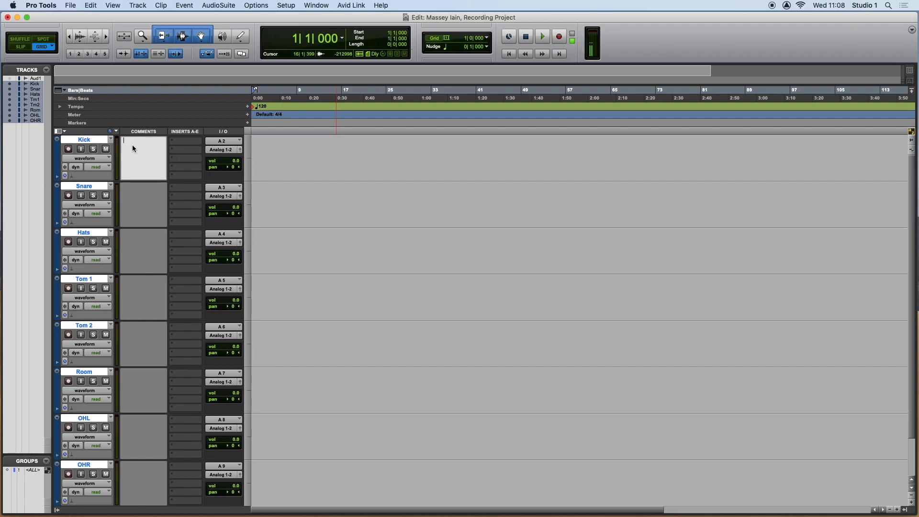
text(Audix D6)
click(136, 191)
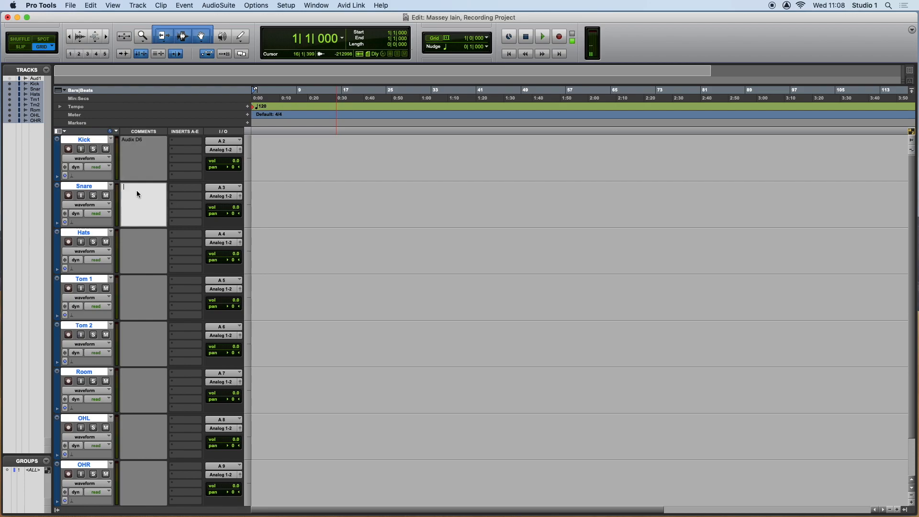
text(Shure SM57)
click(140, 237)
text(Rode NT5)
Enter "Sennheiser E604" as the comment on both the Tom 1 and Tom 2 tracks.
click(144, 283)
text(Sennheiser E604)
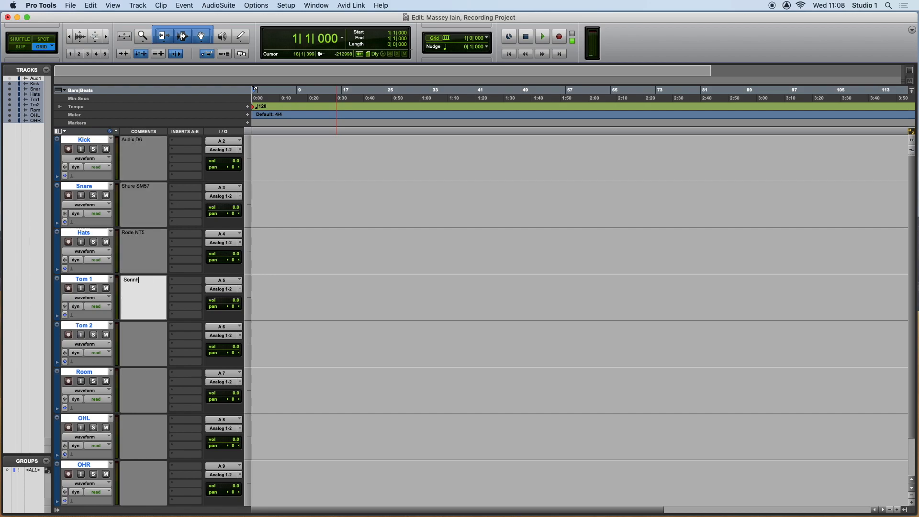
key(super+a)
key(super+c)
click(153, 332)
key(super+v)
Enter "R1 Ribbon" as the Room track comment and "AKG C414" as the comment on OHL and OHR.
key(Tab)
text(R1 Ribbon)
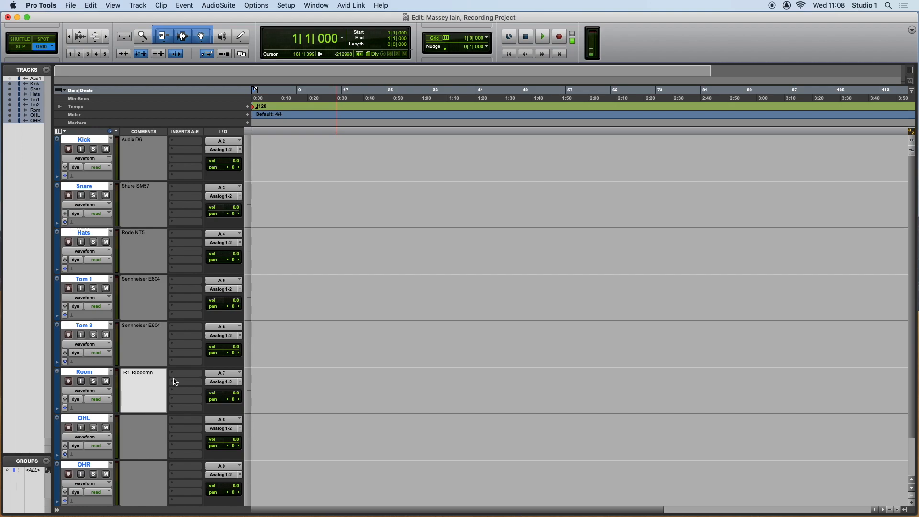
key(Tab)
text(AKG C414)
key(super+a)
key(super+c)
key(Tab)
key(super+v)
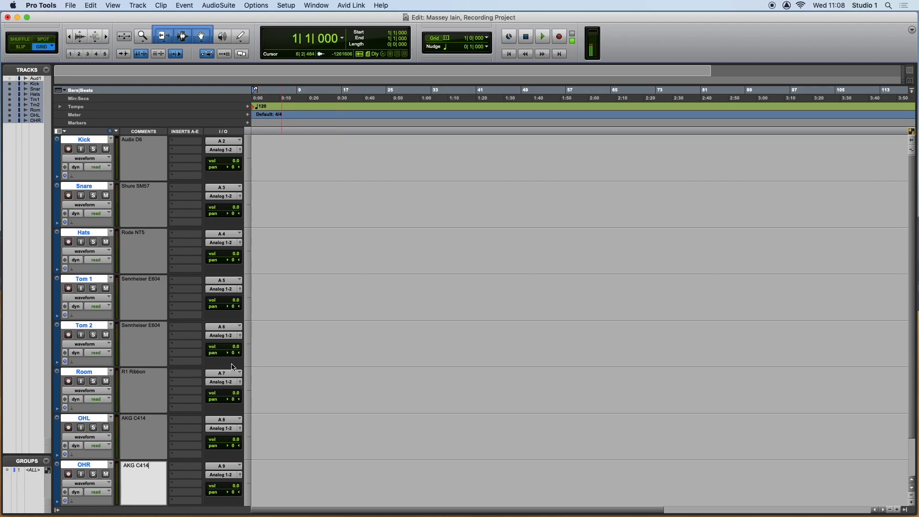
Add "Positioned 2 inches from batter head" below the microphone name in the Kick track's comment.
click(150, 151)
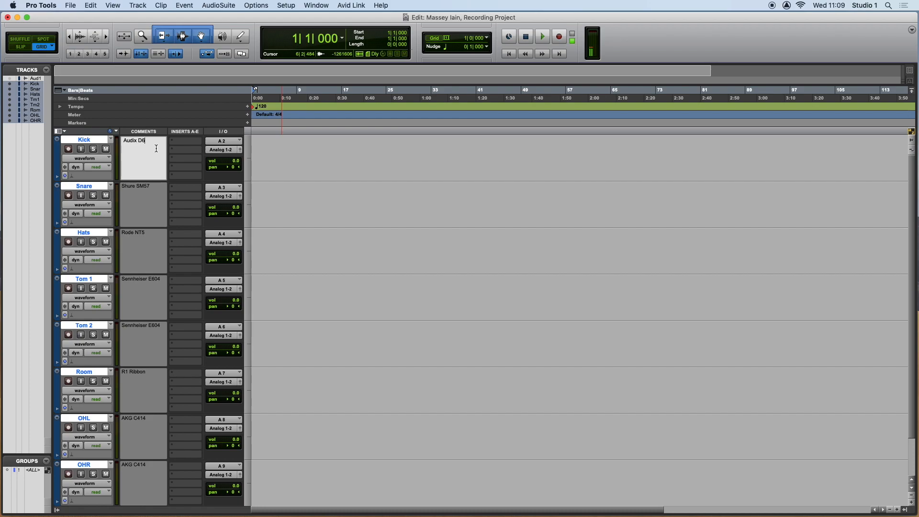
text(Positioned 32 inches from batter head)
click(152, 146)
key(BackSpace)
click(263, 168)
Open the Mix window and create a click track.
key(super+equal)
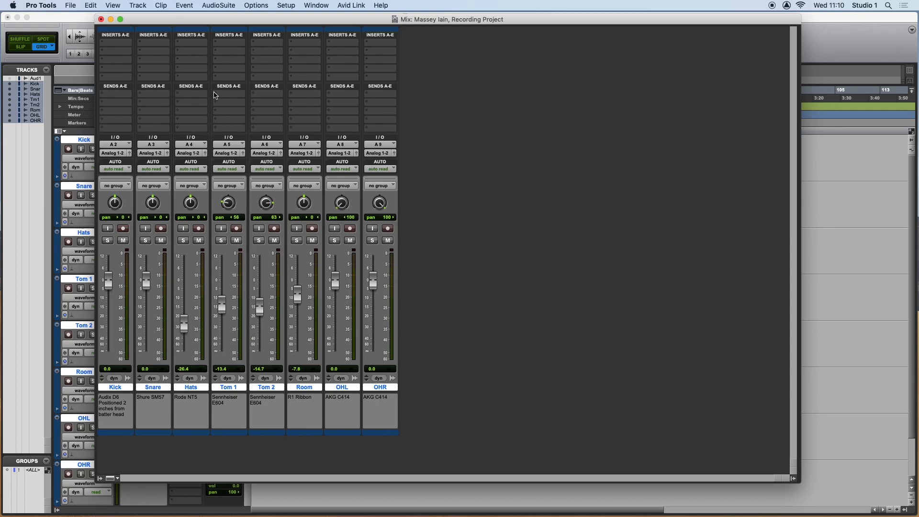
click(138, 5)
click(143, 264)
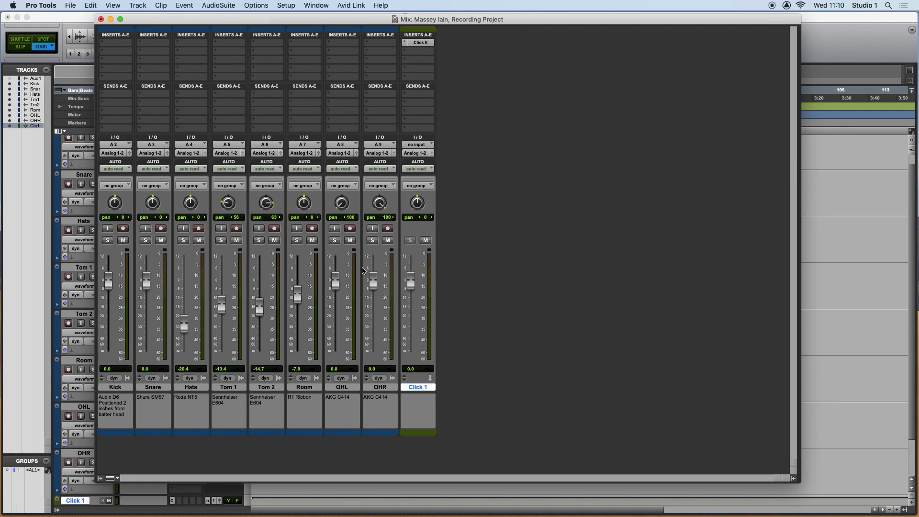
Assign the first send of the Click 1 track to the HEADPHONES (Stereo) output.
drag(334, 21, 546, 37)
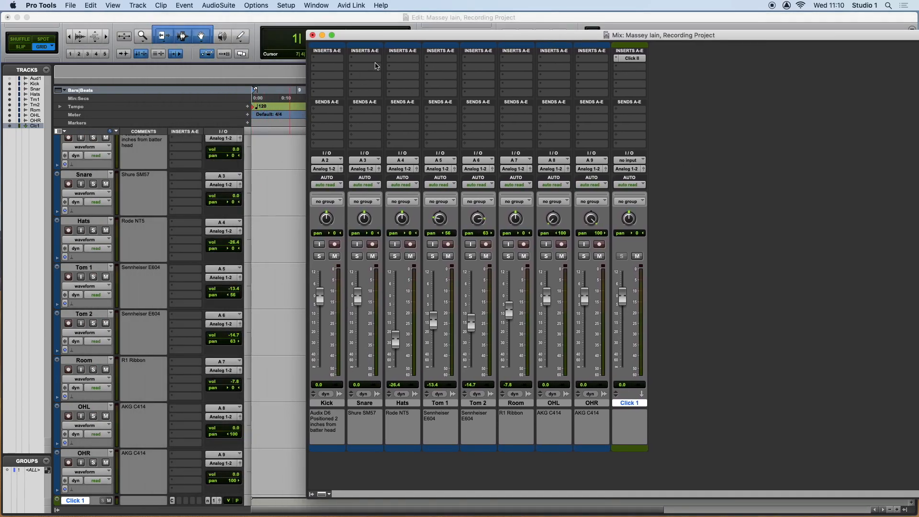
double_click(395, 34)
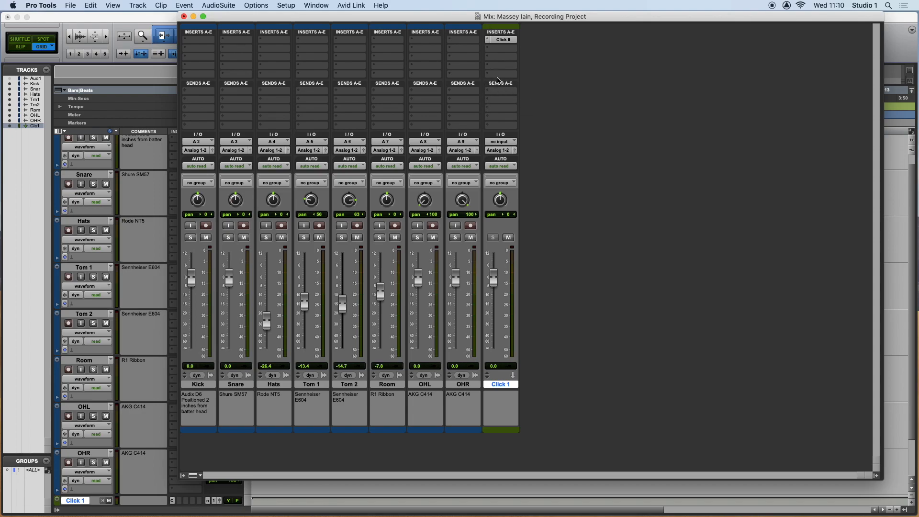
click(496, 96)
mouse_move(500, 92)
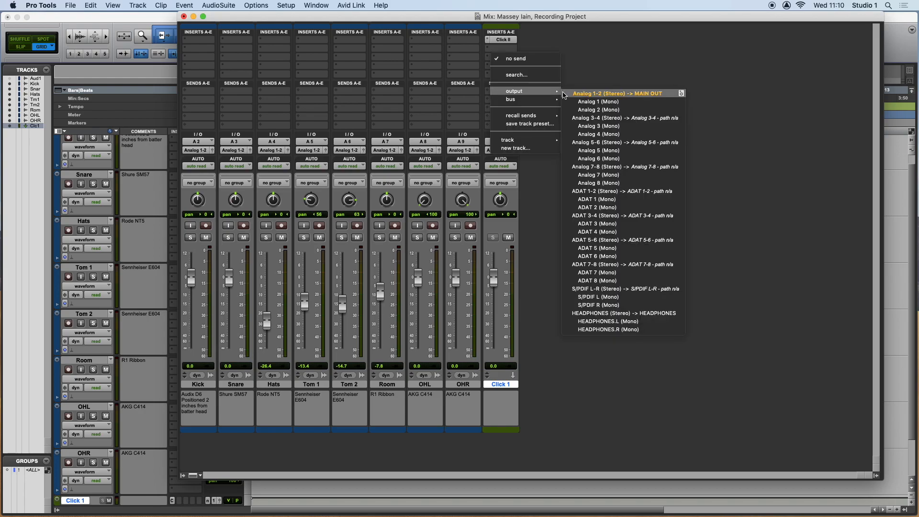
click(586, 313)
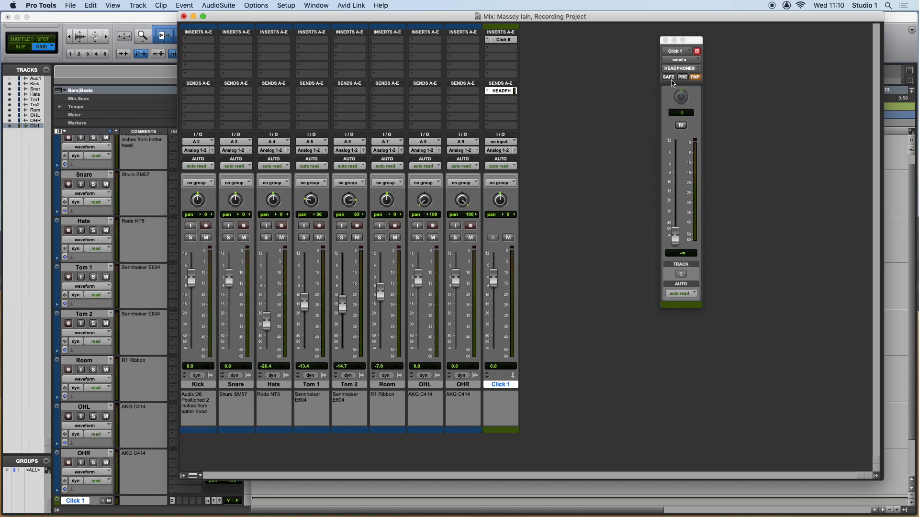
Set the click track's headphones send to pre-fader and raise its level to about -0.4 dB.
click(684, 80)
click(682, 81)
click(683, 81)
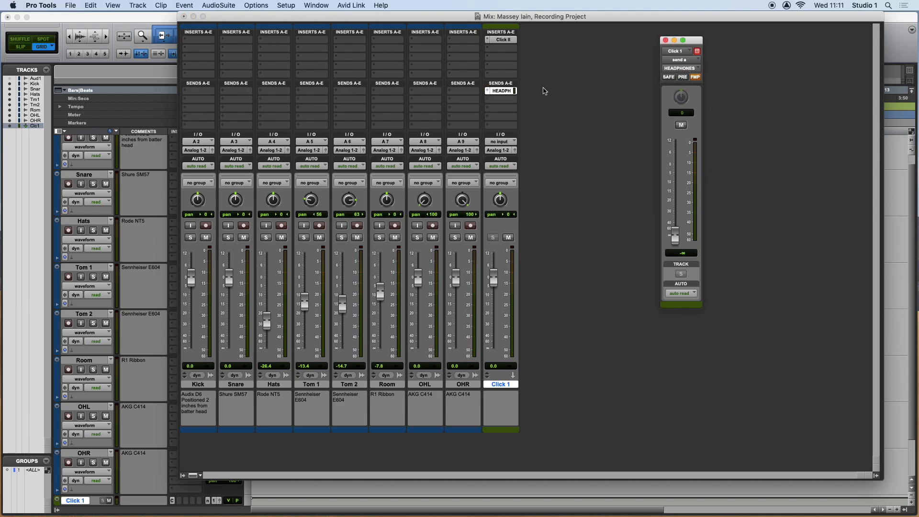
click(682, 79)
click(686, 81)
click(682, 79)
drag(676, 240, 675, 172)
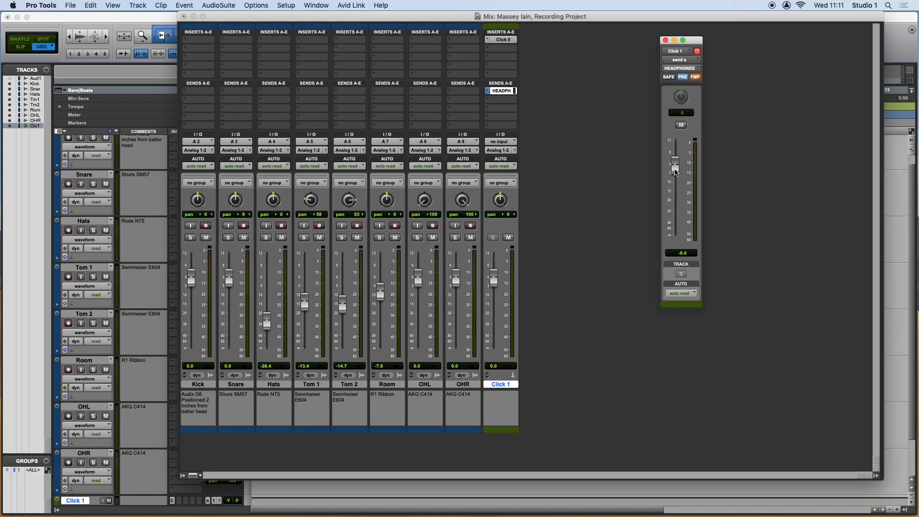
During playback, pull the Click 1 track fader down to -∞ and turn off pre-fader on its headphones send.
key(space)
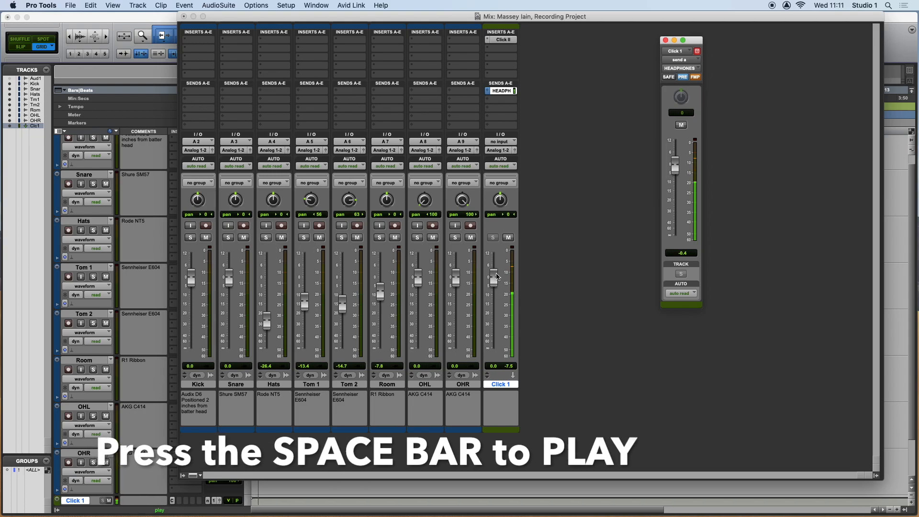
drag(494, 278, 495, 355)
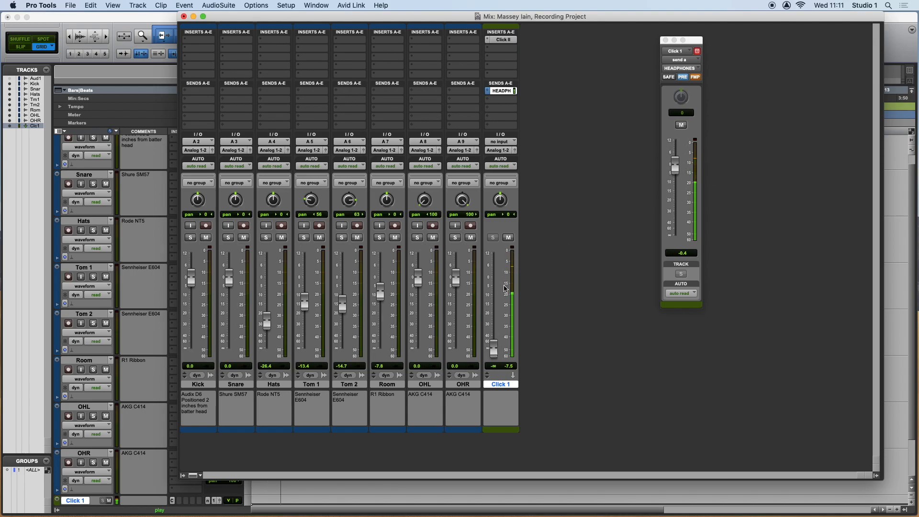
mouse_move(495, 353)
mouse_down()
mouse_move(493, 295)
mouse_move(494, 352)
mouse_up()
mouse_move(494, 349)
mouse_down()
mouse_move(495, 322)
mouse_move(494, 352)
mouse_up()
click(682, 77)
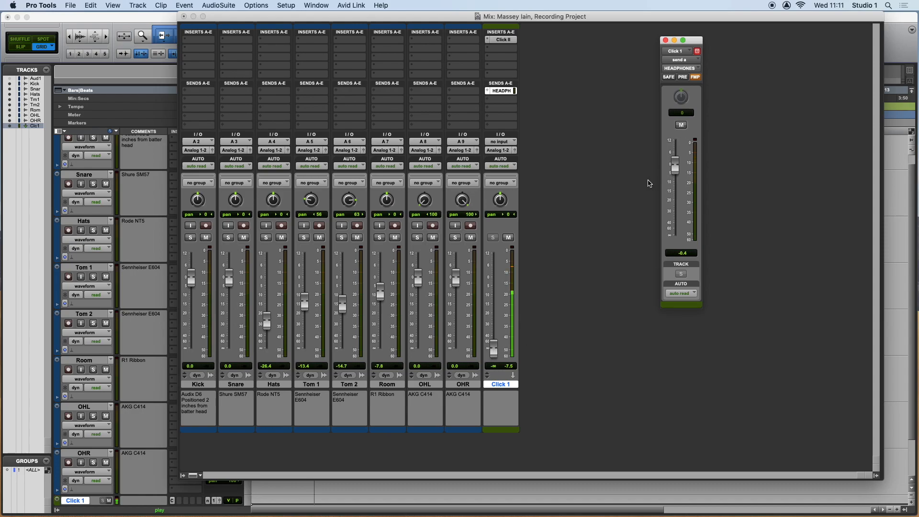
Switch the Click 1 headphones send back to pre-fader, set its level to about +0.2 dB and close the send window.
click(682, 77)
drag(677, 174, 678, 157)
drag(678, 156, 674, 168)
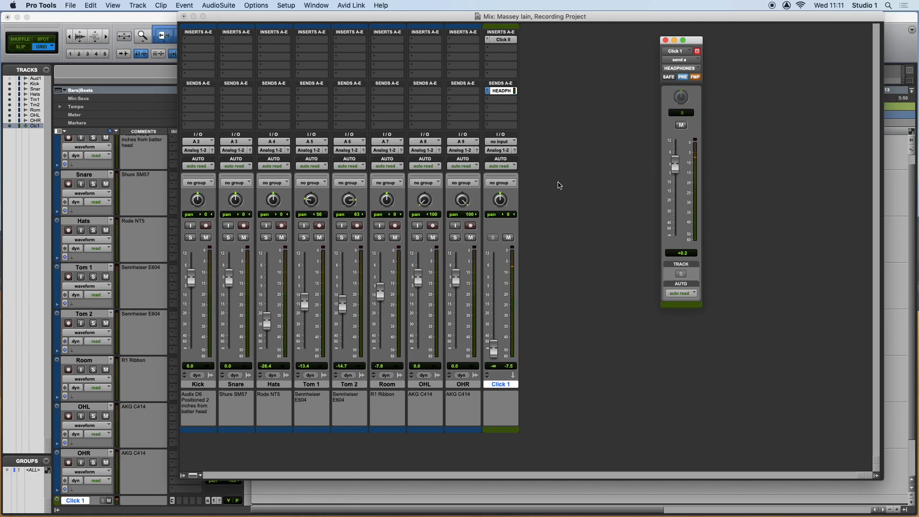
click(665, 40)
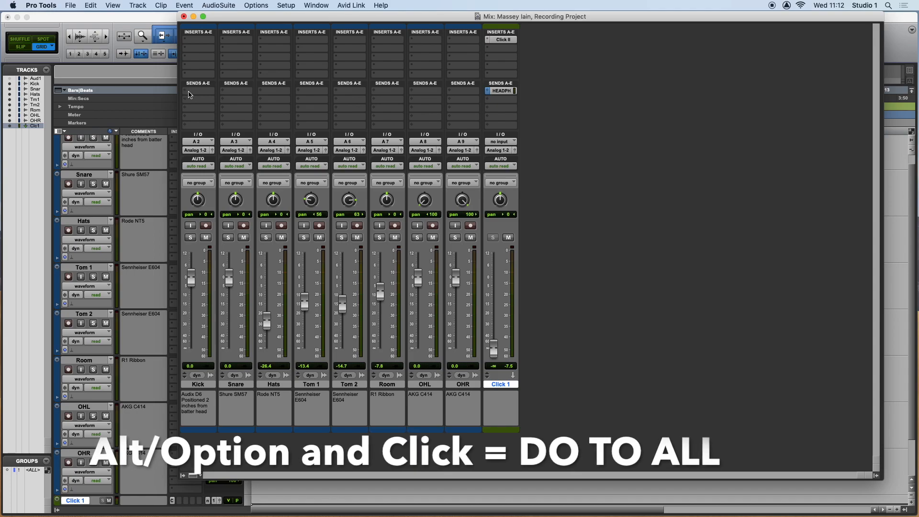
Assign the first send of every drum track to HEADPHONES (Stereo) at once and switch all those sends to pre-fader.
click(189, 93)
mouse_move(190, 93)
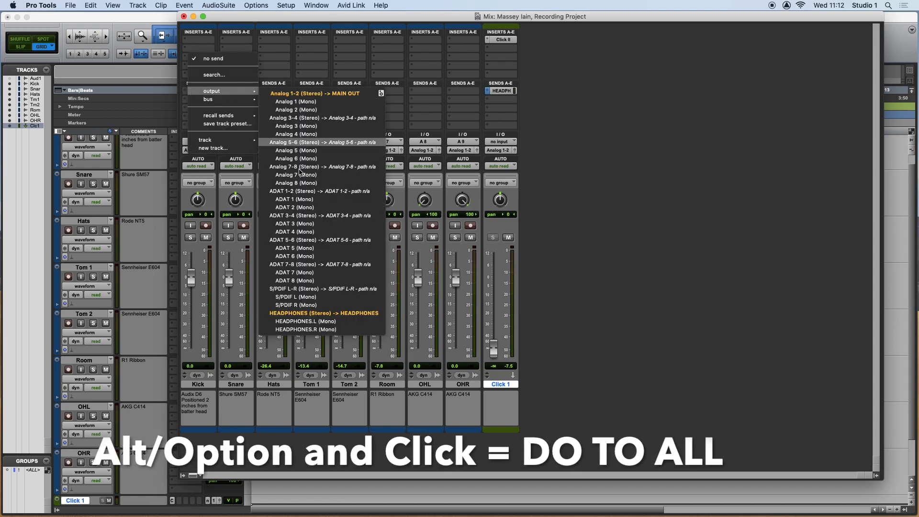
alt+click(315, 312)
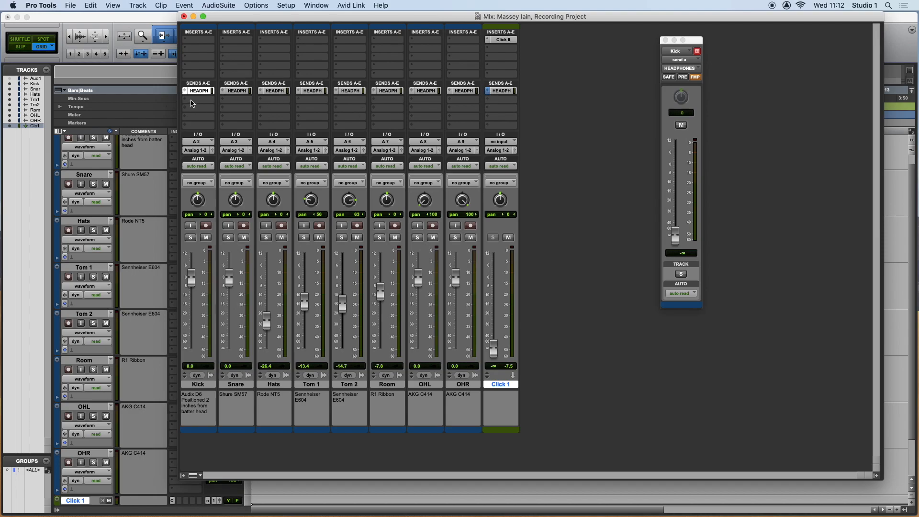
drag(697, 42, 592, 46)
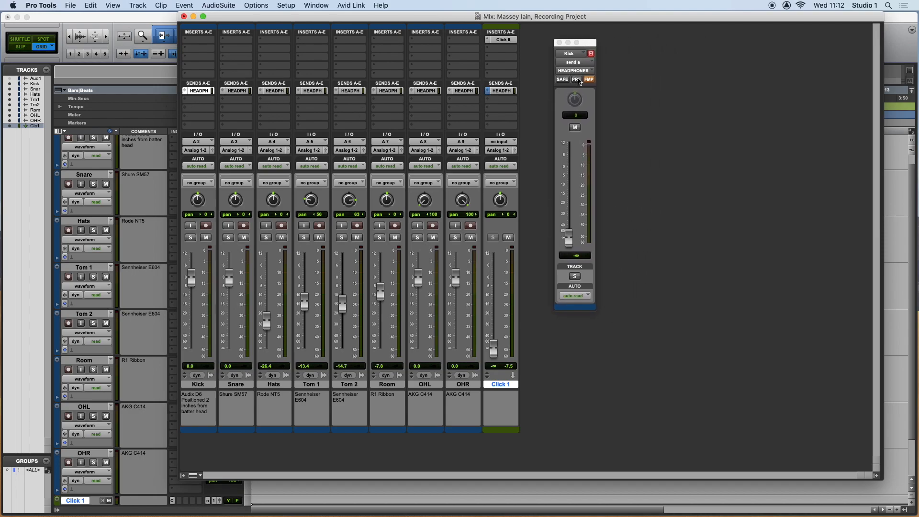
click(577, 80)
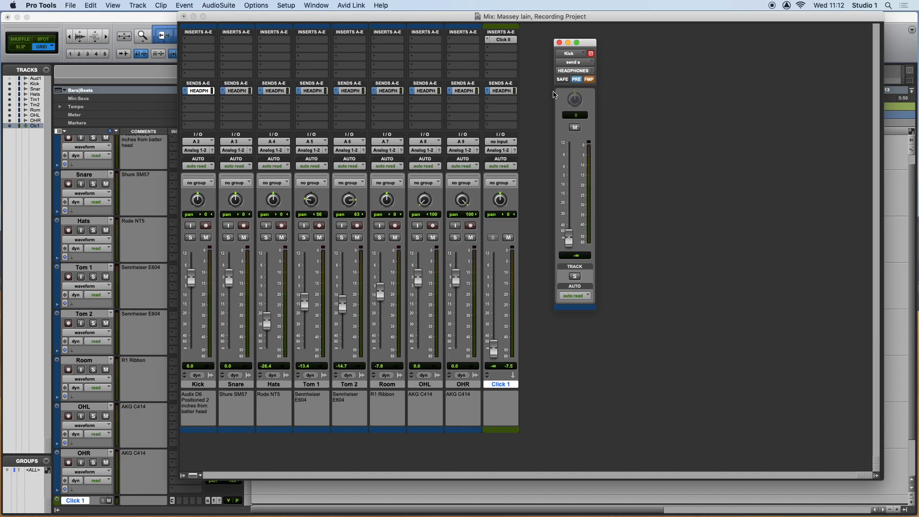
Inspect the headphones send settings of the Snare, Hats, Tom 1, Room and Tom 2 tracks, and close the send window.
click(235, 91)
click(274, 91)
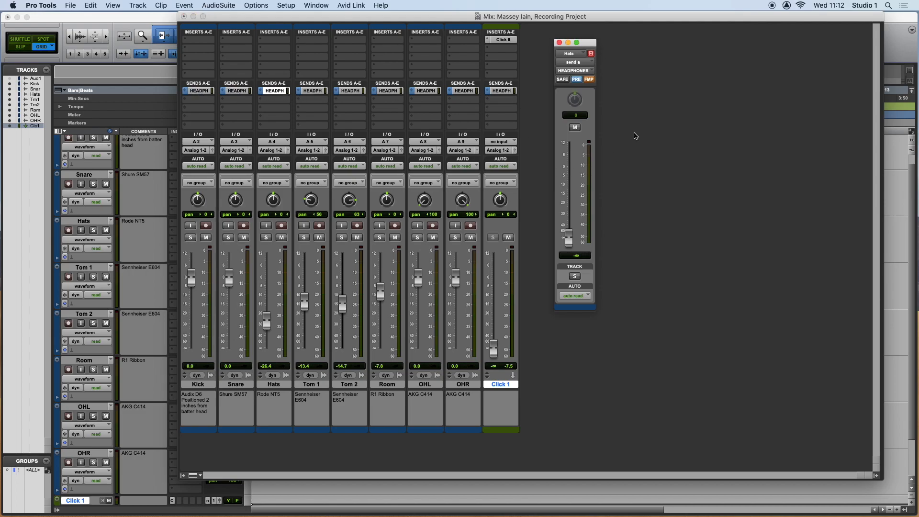
click(312, 91)
click(387, 92)
click(349, 91)
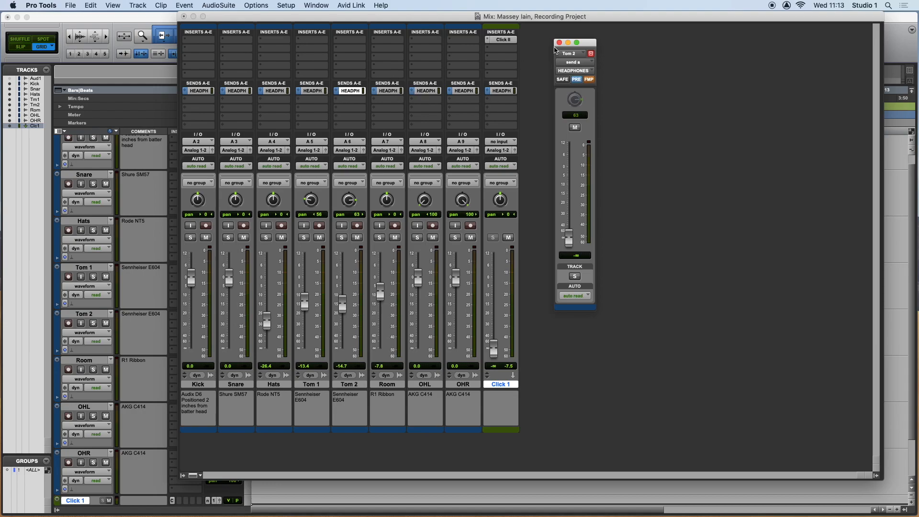
click(559, 43)
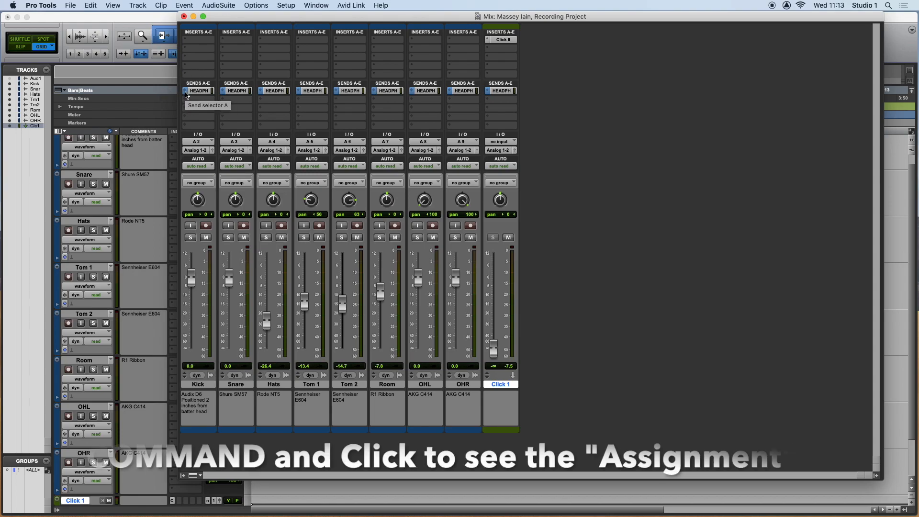
Show send A's controls in the mixer and set headphones levels (dB): Kick -11.2, Snare -18.9, Hats -22.3, Tom 1 -20.3, Tom 2 -26.4, Room -24.4, overheads -17.6.
super+click(186, 94)
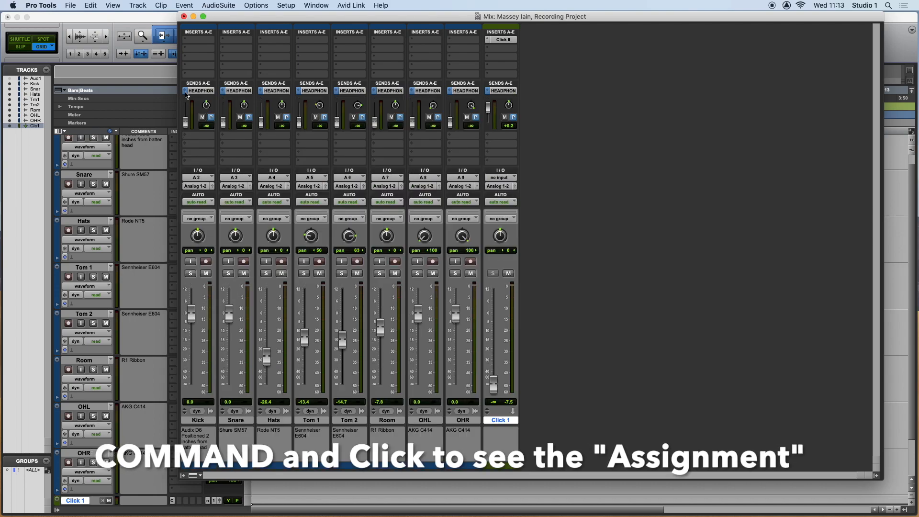
drag(186, 122, 454, 118)
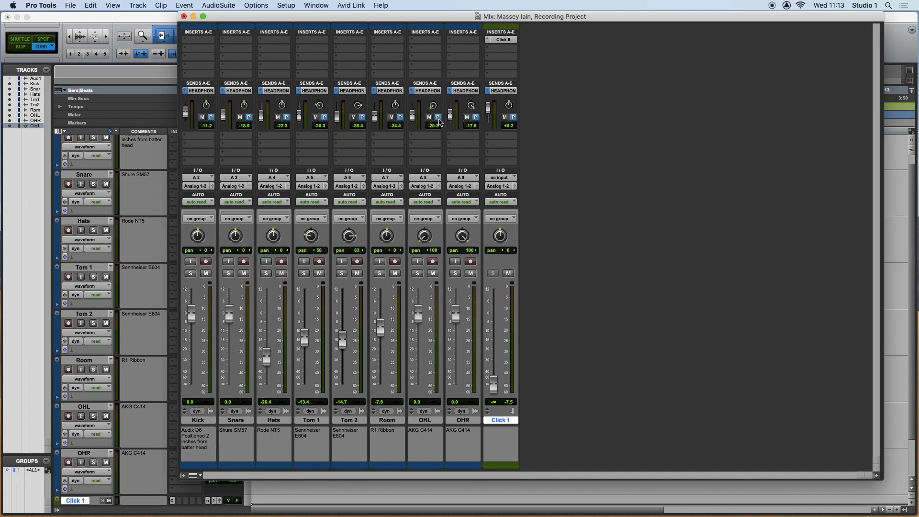
drag(450, 117, 412, 115)
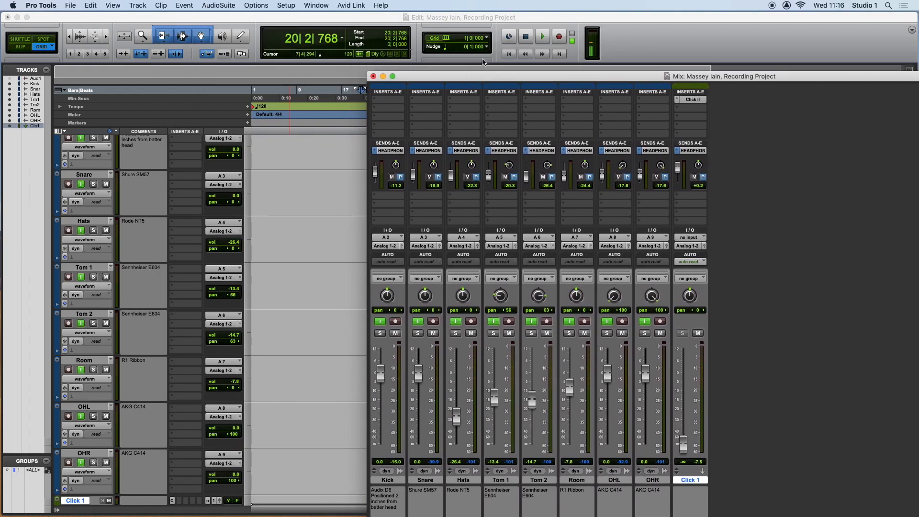
Return to the session start in the Edit window and set the starting tempo to 108 BPM.
click(510, 54)
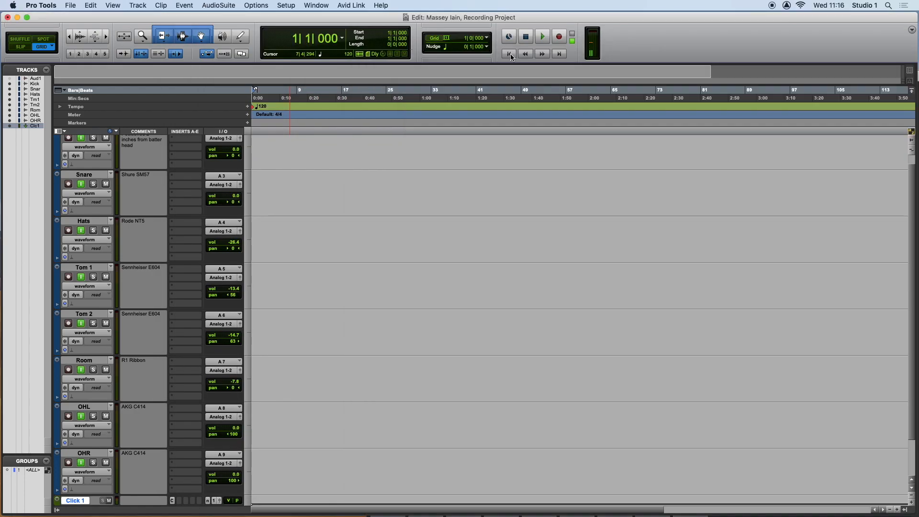
double_click(255, 110)
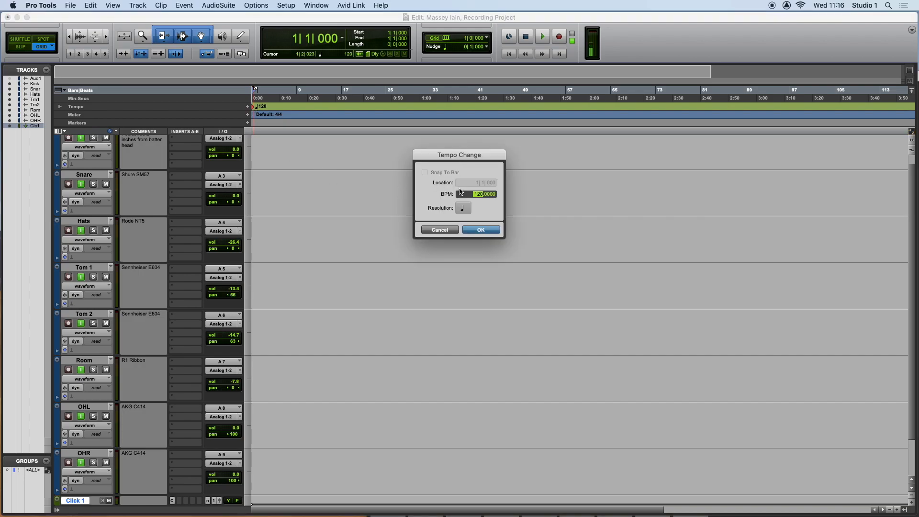
text(108)
key(Return)
scroll(476, 193, up, 1)
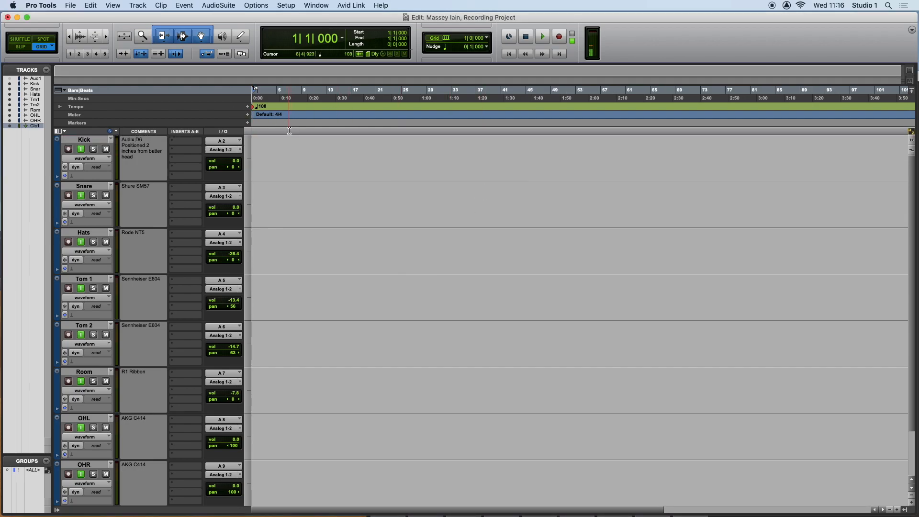
Apply a constant tempo of 120 BPM at bar 1 with Tempo Operations and close all tempo dialogs.
click(184, 5)
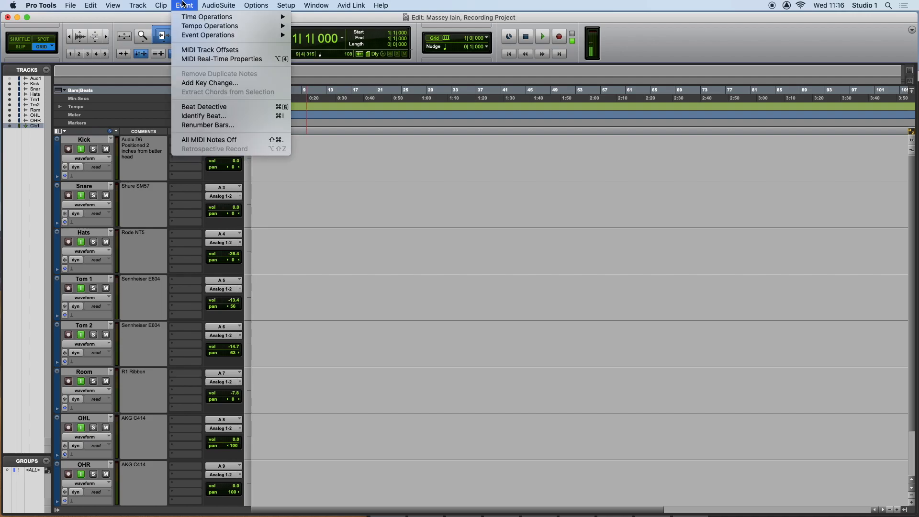
mouse_move(190, 30)
click(311, 28)
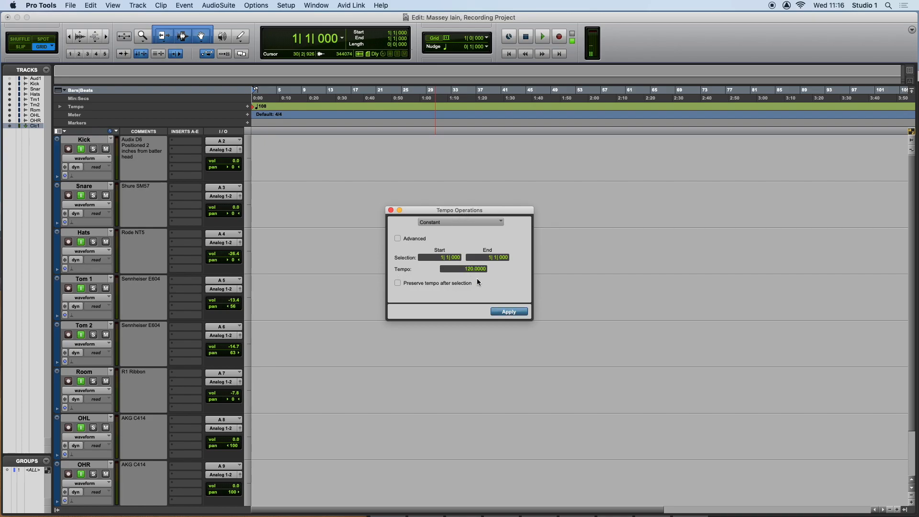
click(507, 312)
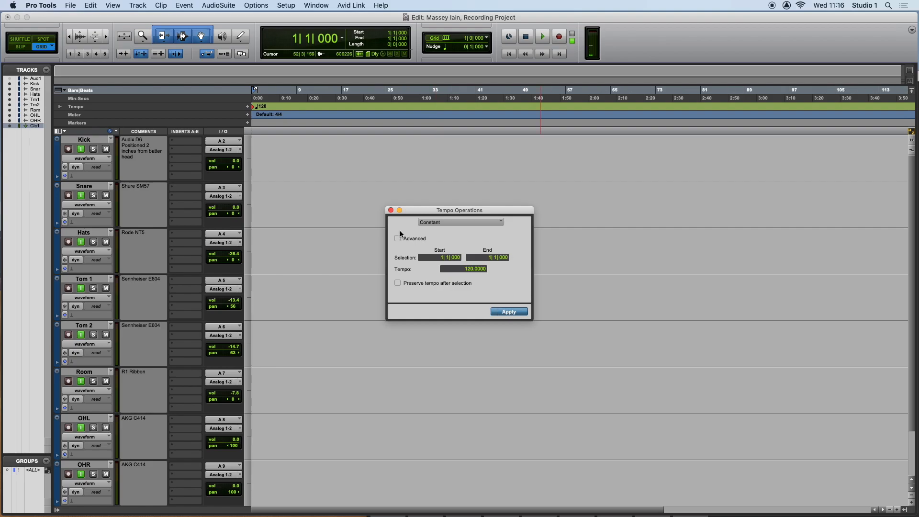
click(391, 211)
key(ctrl+Up)
click(482, 204)
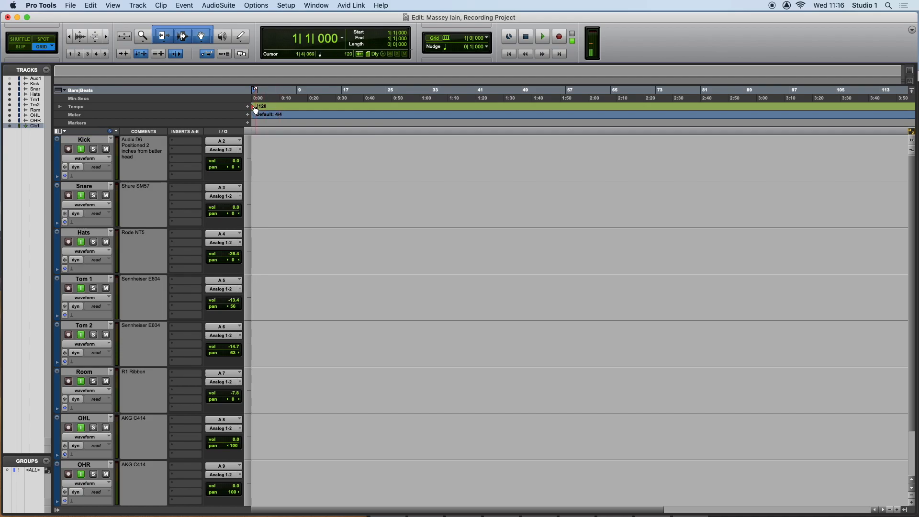
double_click(255, 107)
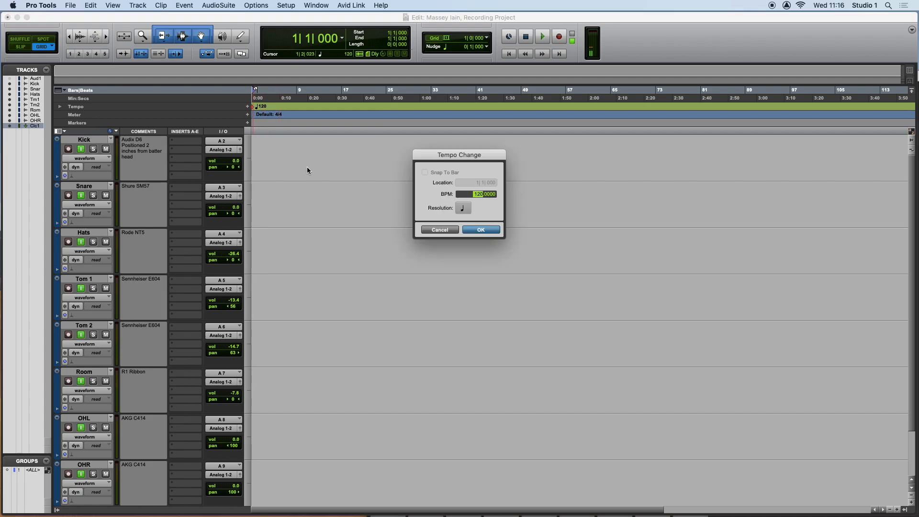
click(439, 230)
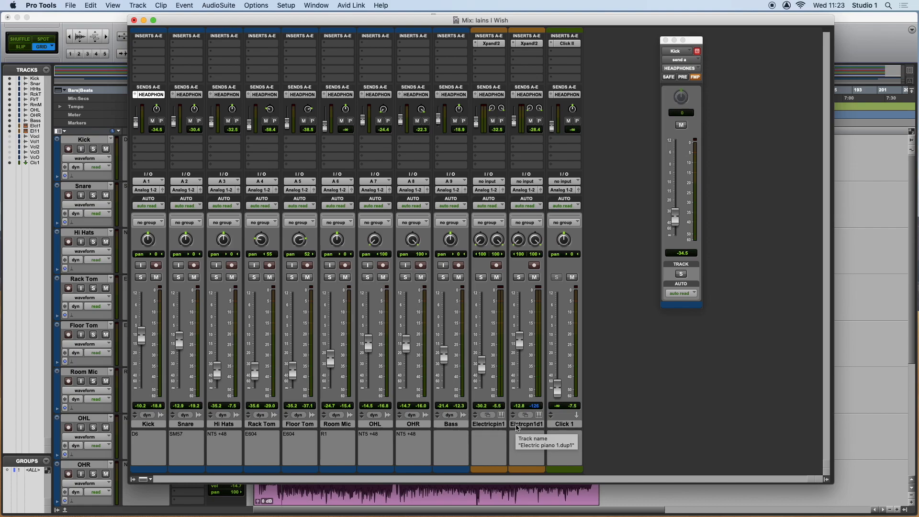
Delete the Click 1 track from the Iains I Wish session.
click(564, 424)
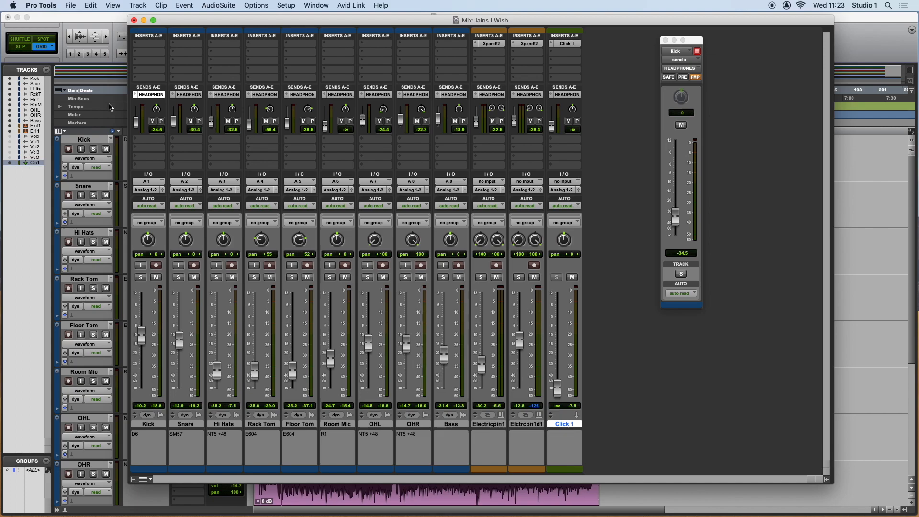
click(137, 5)
click(143, 64)
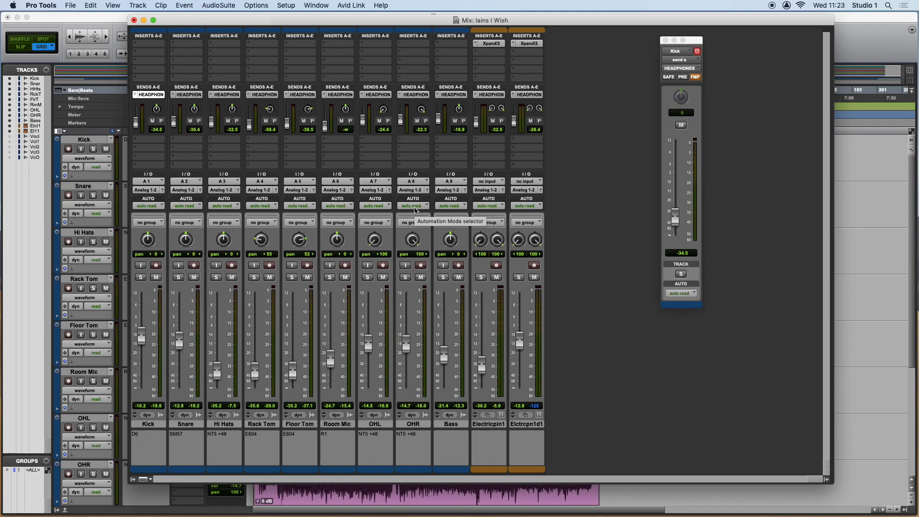
Play the session and raise the headphones sends to about -22.3 dB Kick, -20.3 Snare, -24.4 Hi Hats, -28.4 both toms and -58.3 Room Mic.
key(space)
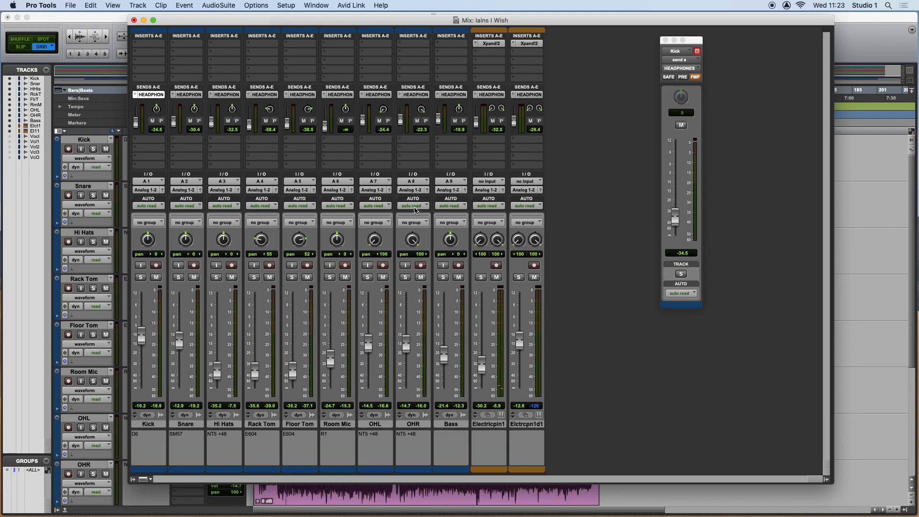
drag(139, 127, 325, 123)
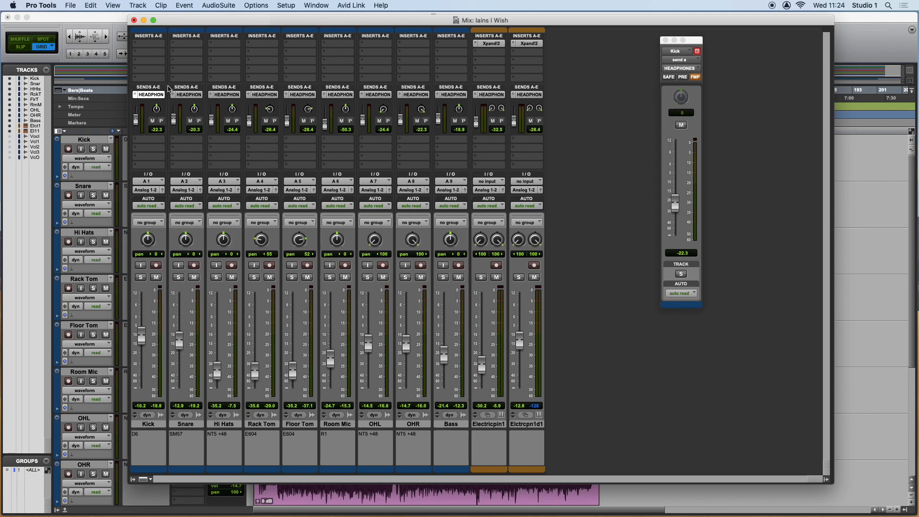
Remove the headphones send from all tracks at once and return the sends area to its compact assignment view.
click(136, 98)
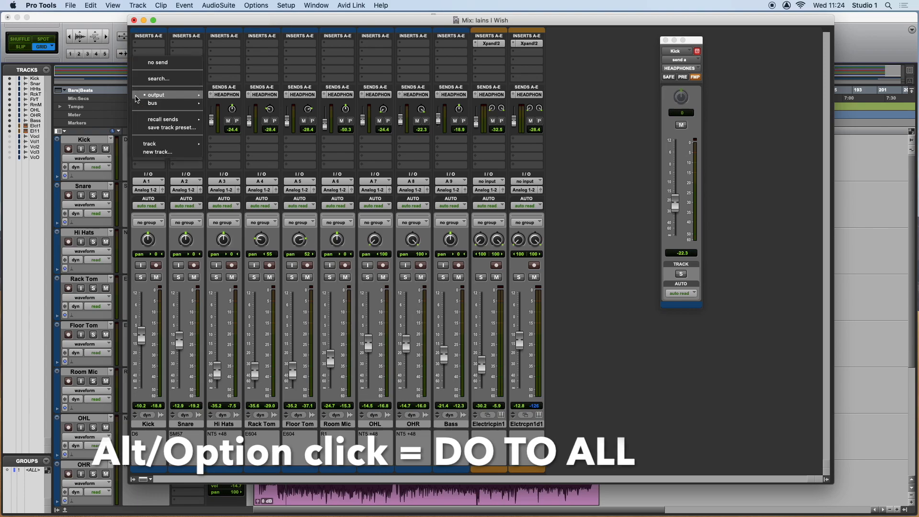
alt+click(154, 65)
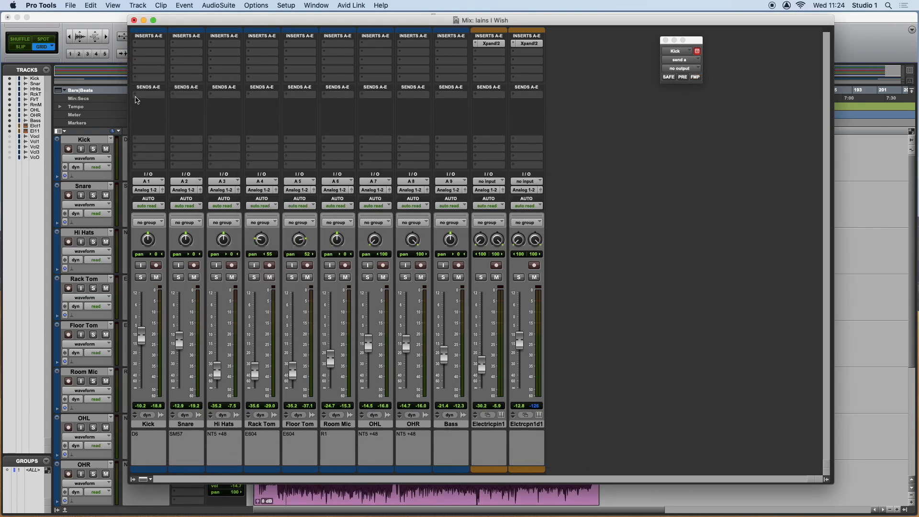
super+click(136, 98)
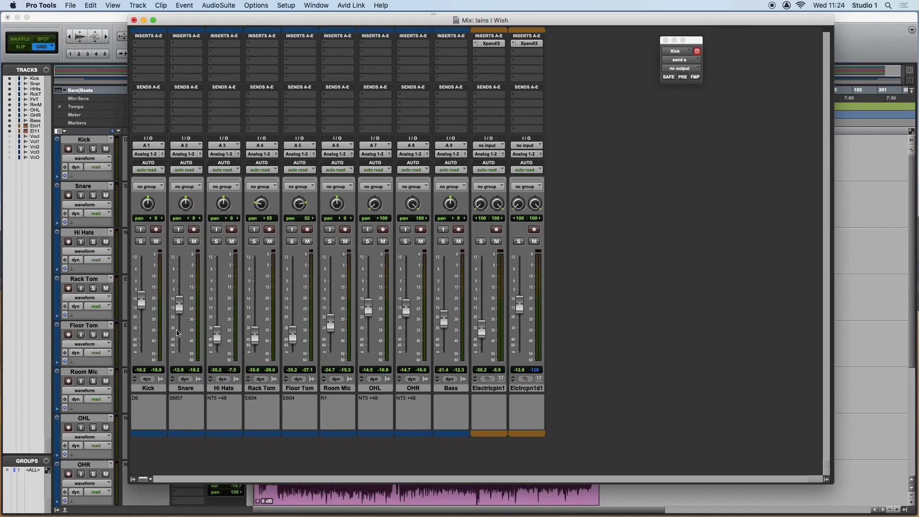
Select all tracks from Kick to Elctrcpn1d1, route their outputs to a new stereo Aux Input track for the backing submix (BckngSbm), and start playback.
click(152, 389)
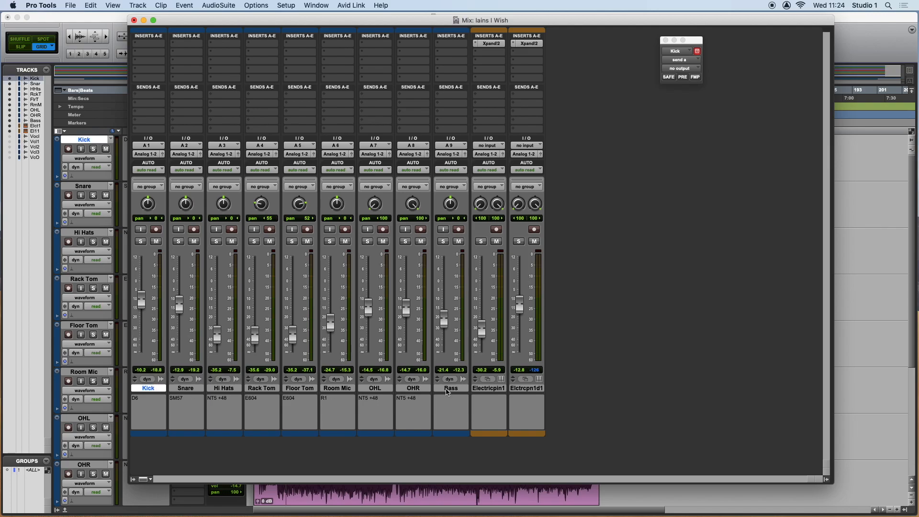
shift+click(531, 388)
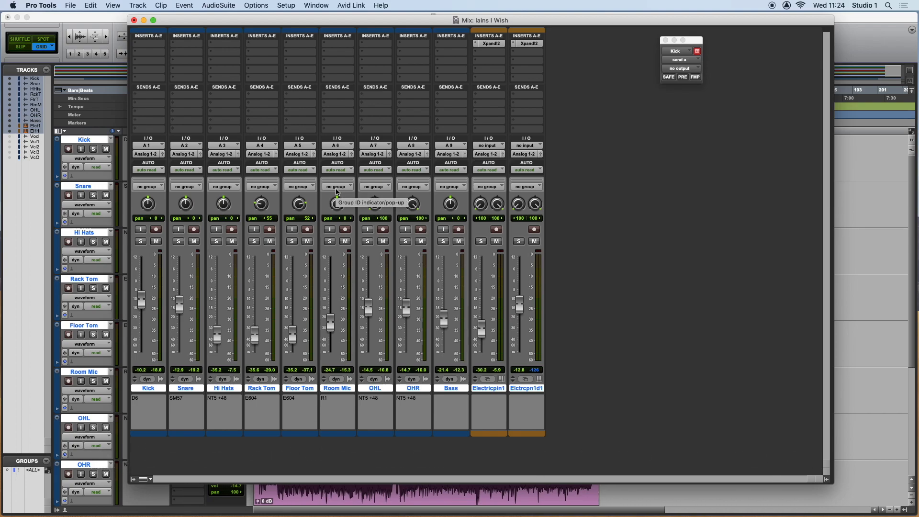
alt+shift+click(525, 154)
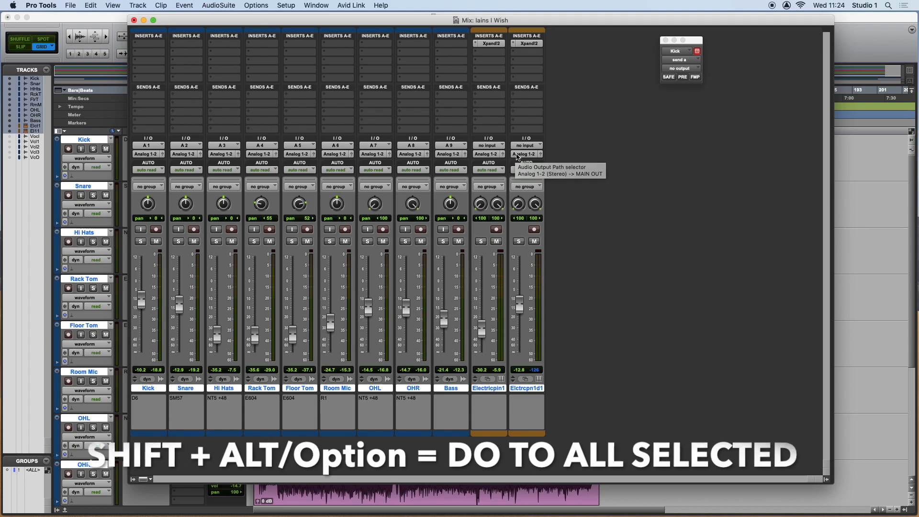
mouse_move(526, 155)
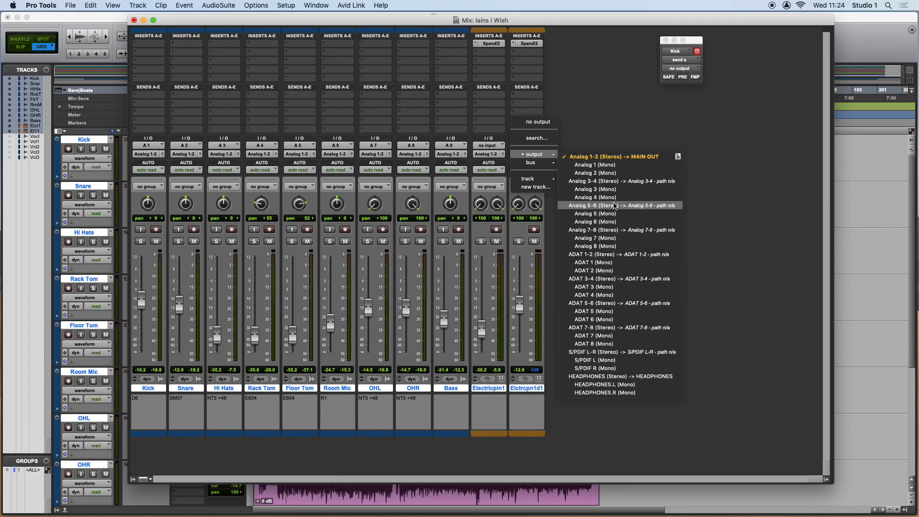
alt+shift+click(533, 187)
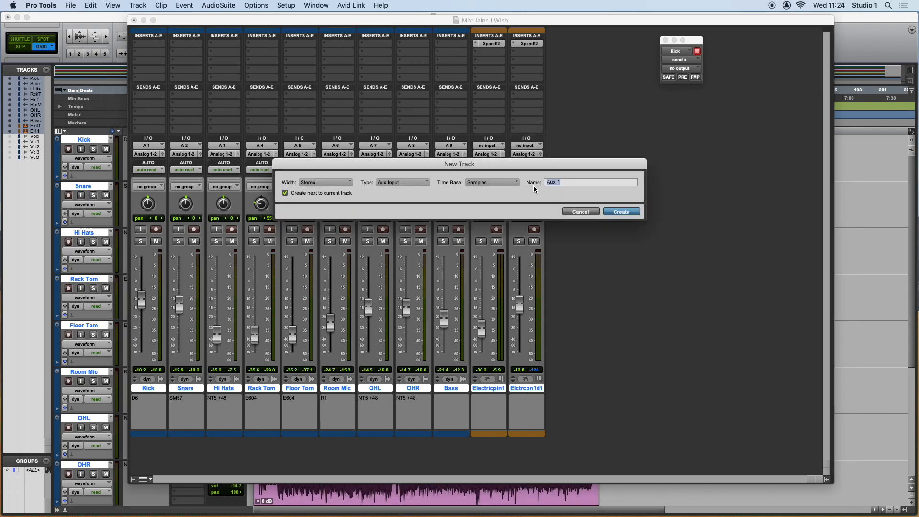
text(Backing Submix)
click(621, 212)
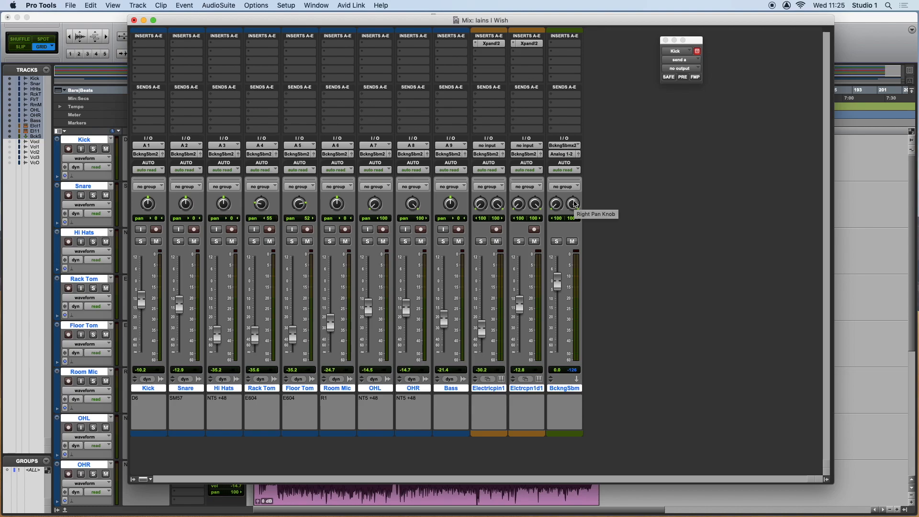
key(space)
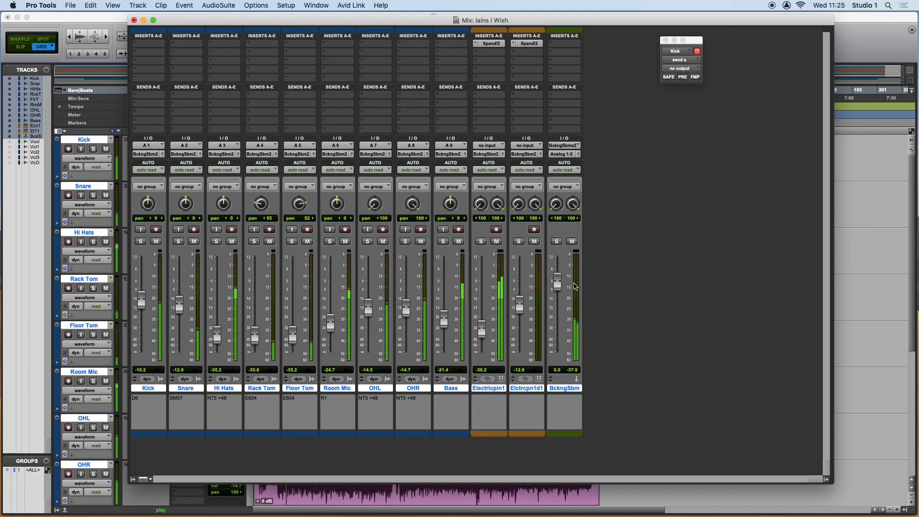
Set the BckngSbm fader to +0.4, add a HEADPHONES (Stereo) send to that track, and close the send window.
mouse_move(558, 286)
mouse_down()
mouse_move(558, 338)
mouse_move(560, 276)
mouse_move(559, 330)
mouse_move(560, 276)
mouse_move(560, 285)
mouse_up()
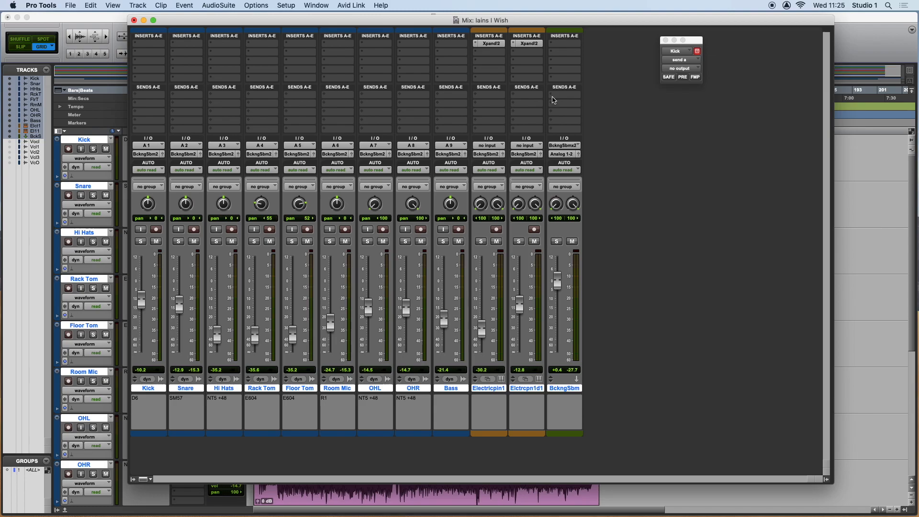
click(553, 99)
mouse_move(571, 94)
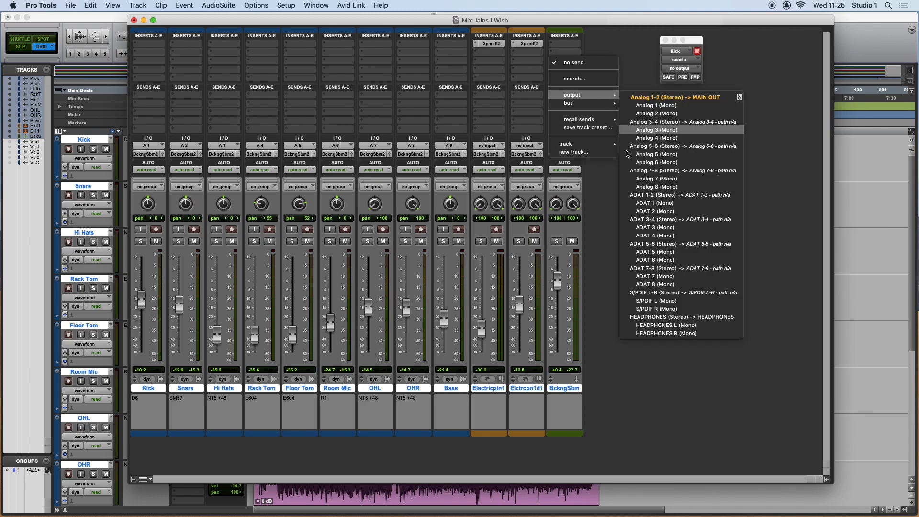
click(651, 316)
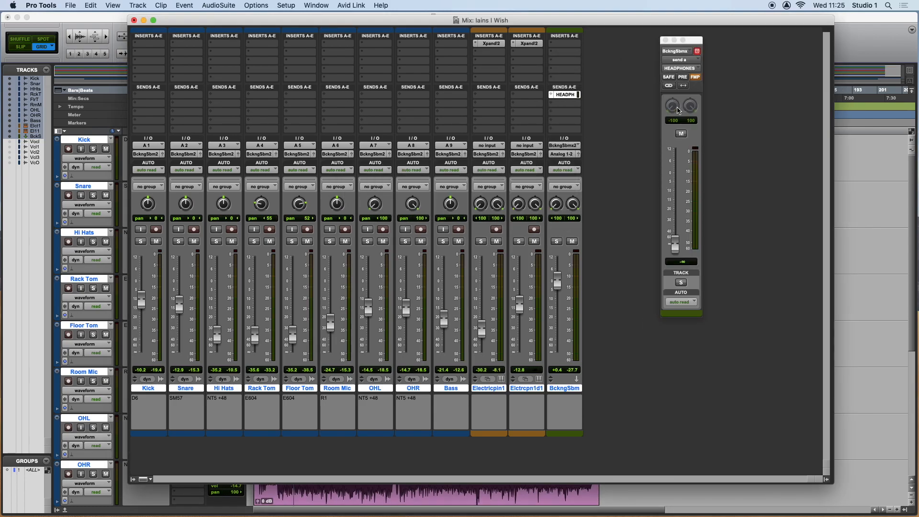
click(665, 40)
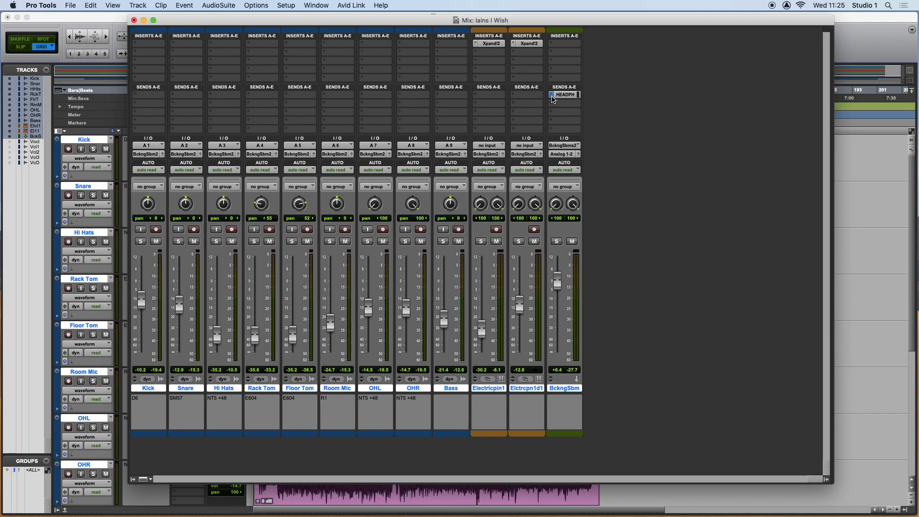
Expand the BckngSbm headphones send's controls, set it pre-fader at about +0.3, and play the session to check it.
super+click(551, 96)
mouse_move(552, 129)
mouse_down()
mouse_move(553, 110)
mouse_move(551, 119)
mouse_up()
key(space)
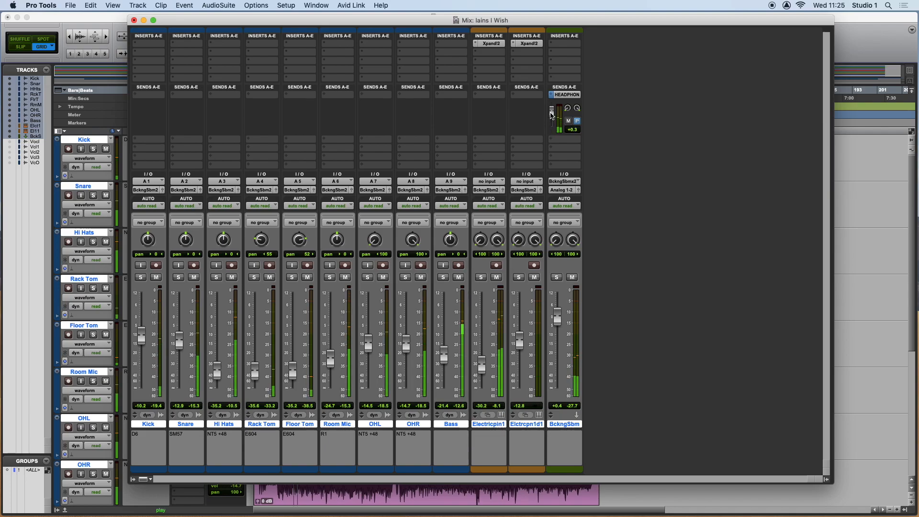
key(space)
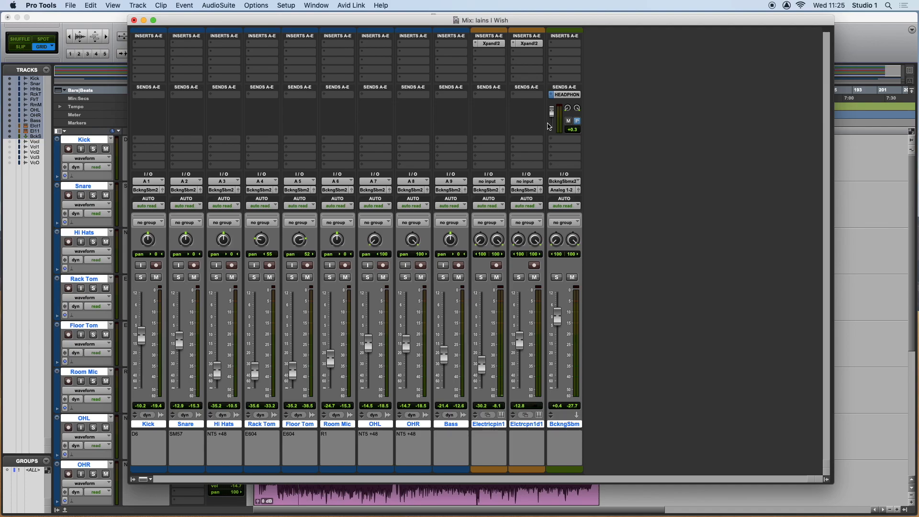
Pull the BckngSbm fader fully down and play the session to check the pre-fader headphones feed.
drag(557, 317, 566, 409)
key(space)
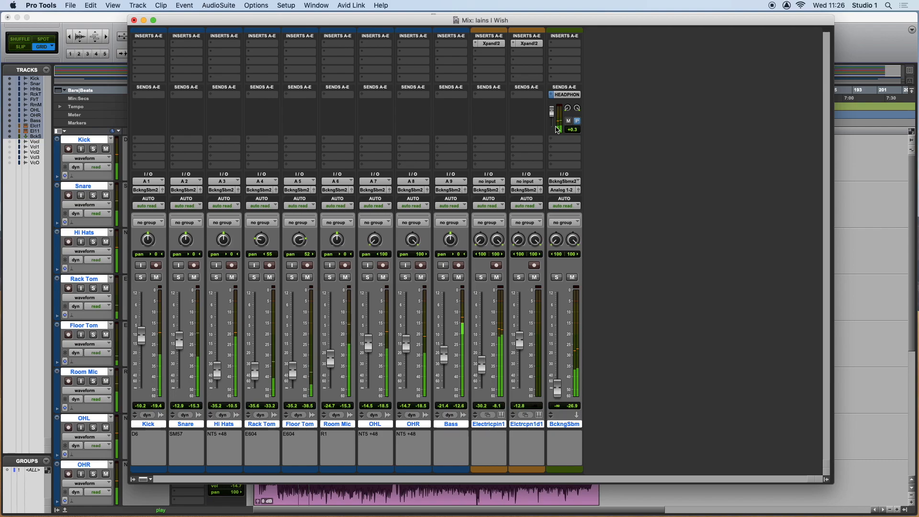
key(space)
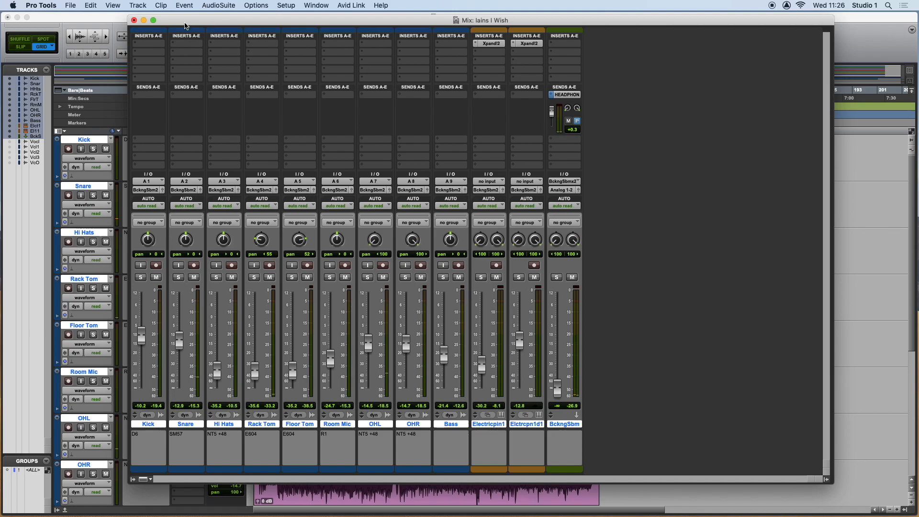
Create one new mono audio track and name it Lead Vocal.
click(138, 5)
click(206, 64)
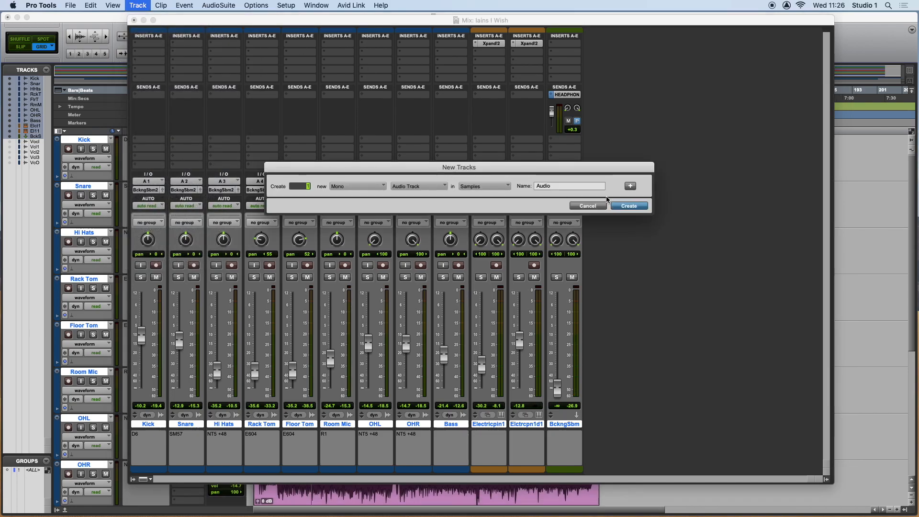
click(620, 207)
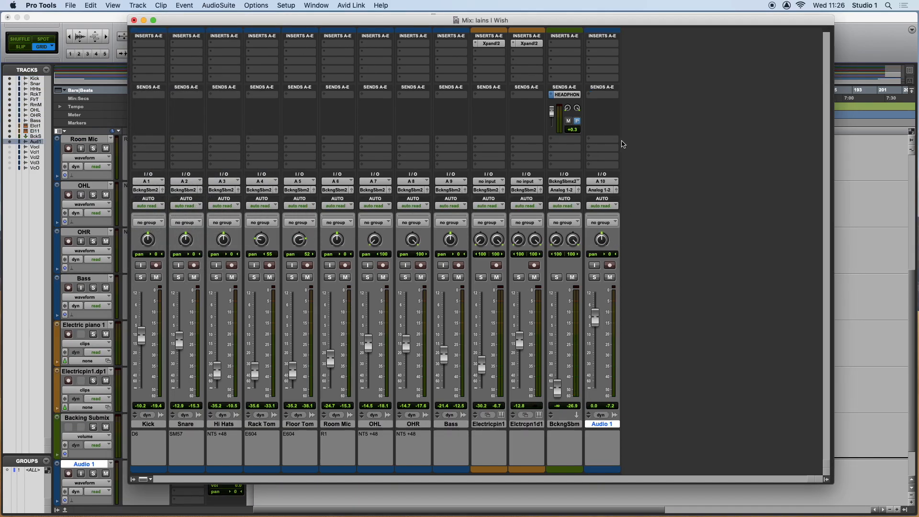
double_click(601, 424)
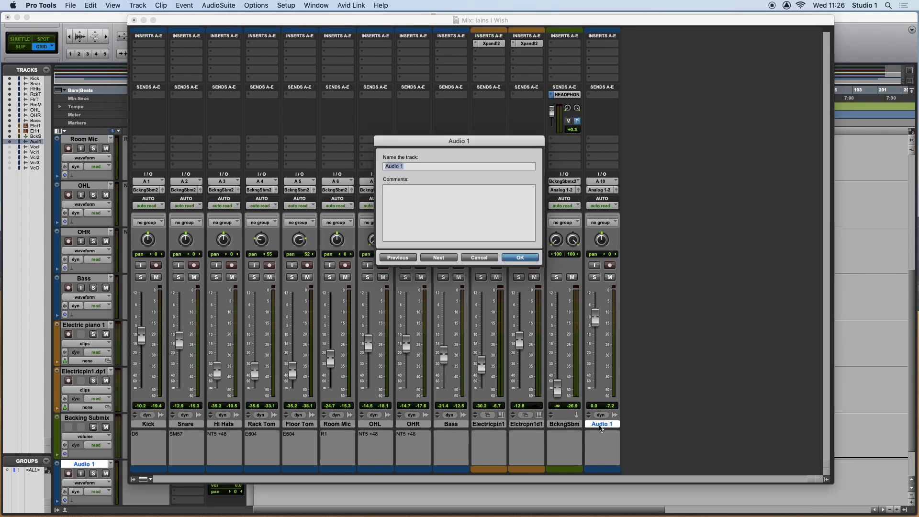
text(Lead Voc)
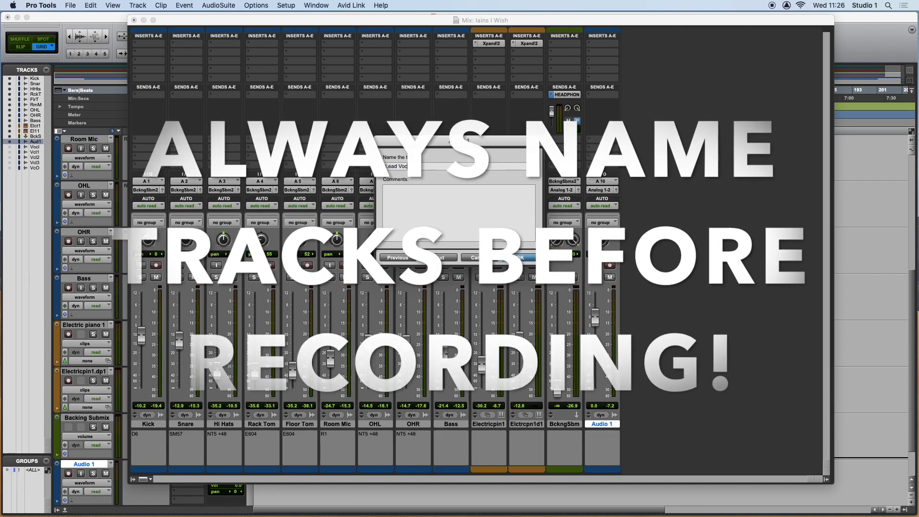
text(al)
key(Return)
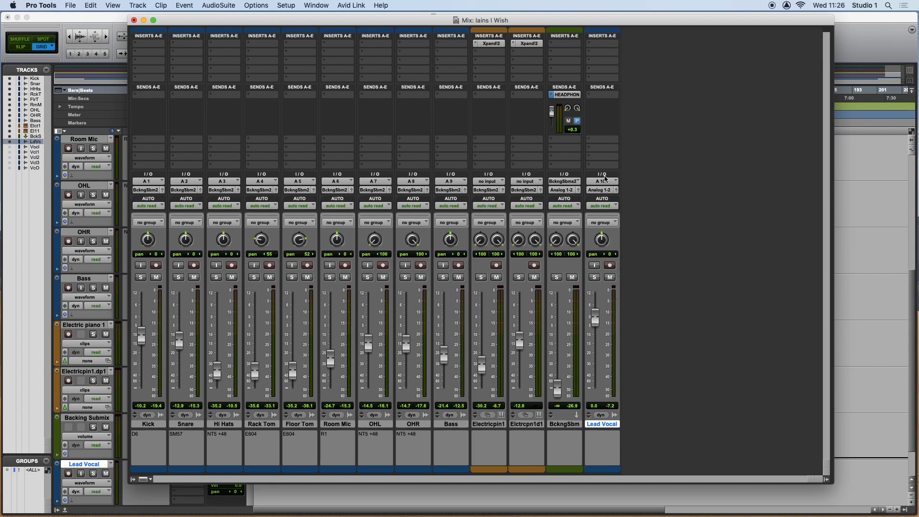
Add a HEADPHONES (Stereo) send to the Lead Vocal track, raise it to about +1.5 and make it pre-fader.
click(592, 98)
mouse_move(617, 95)
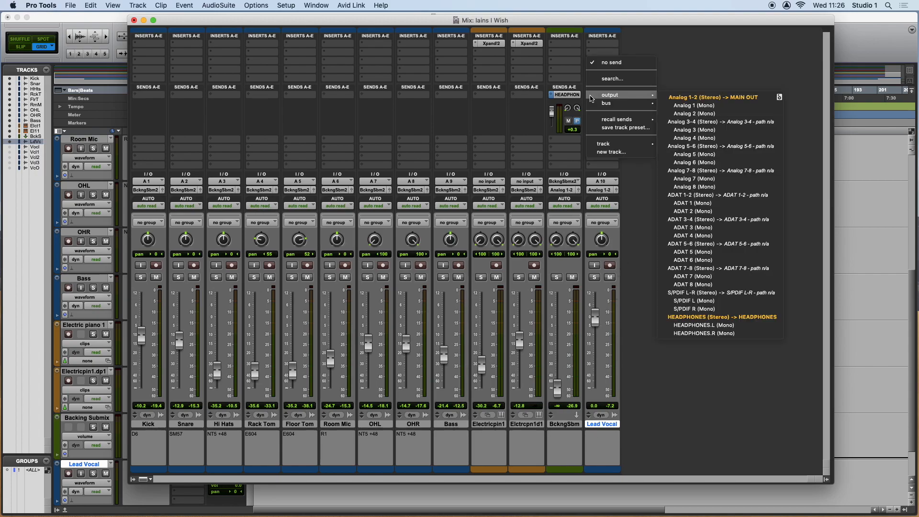
click(696, 317)
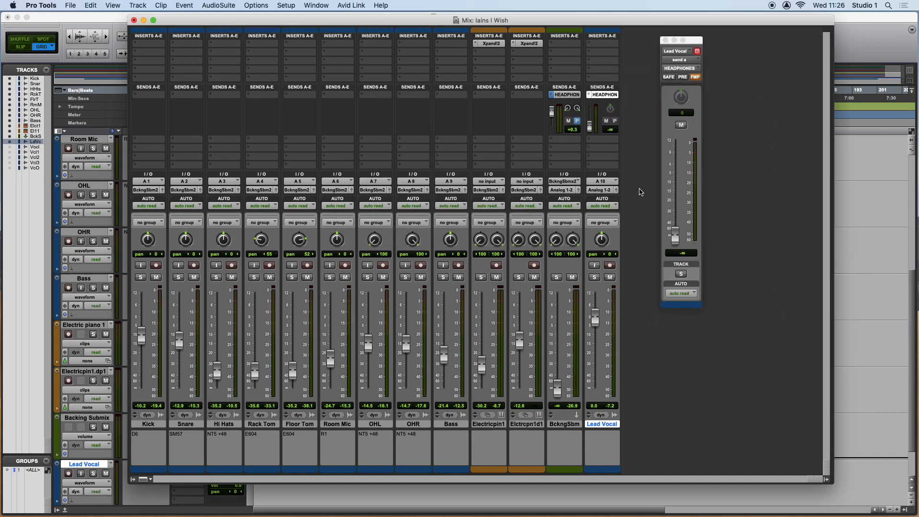
drag(589, 128, 590, 111)
click(615, 121)
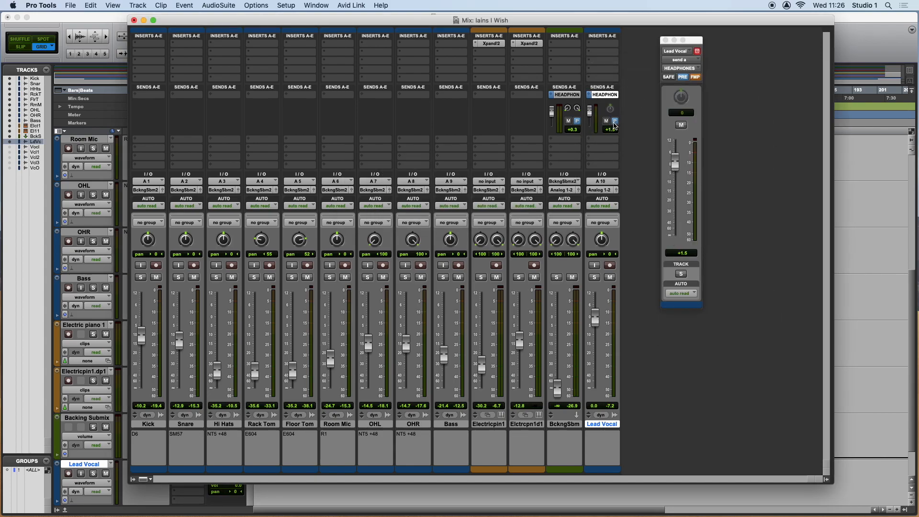
Balance the headphones sends at about -9.9 for BckngSbm and +1.5 for Lead Vocal, and close the send window.
drag(589, 111, 589, 112)
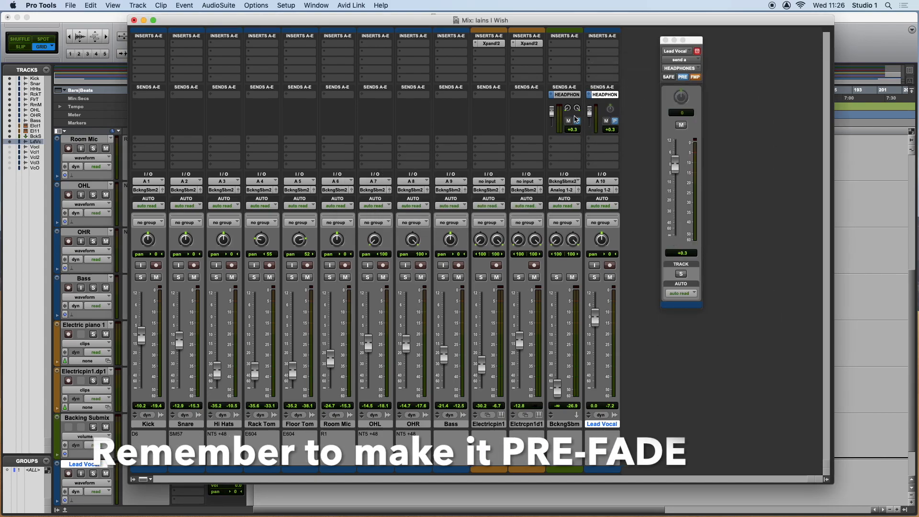
drag(554, 119, 590, 113)
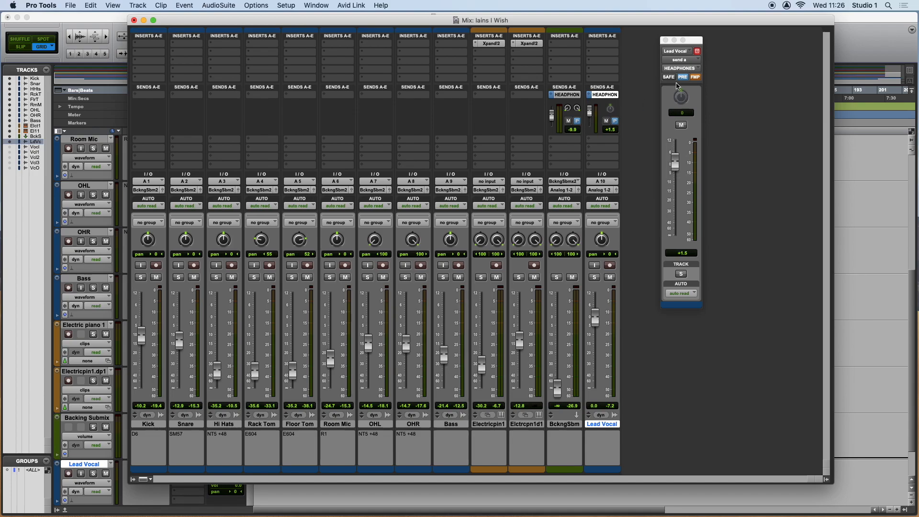
click(665, 40)
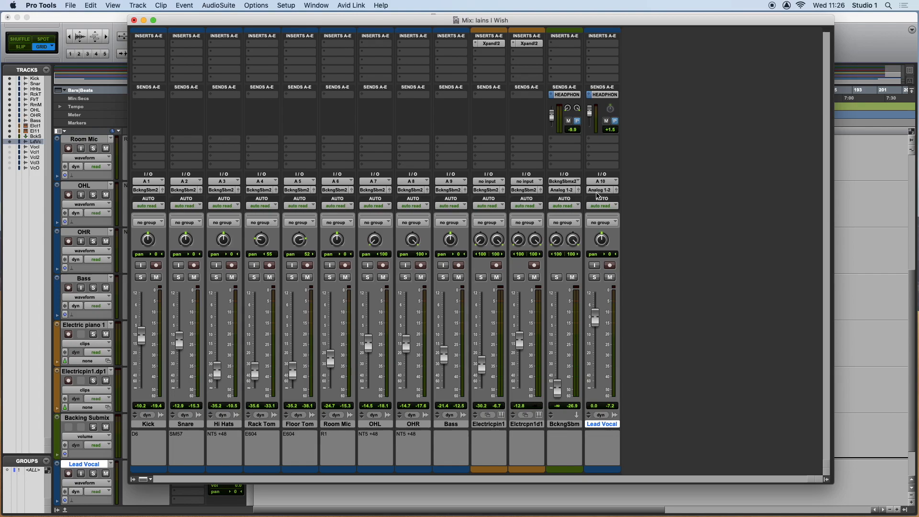
Set the Lead Vocal fader to about +0.4 and insert the DSP reverb D-Verb (mono/stereo) on the track.
drag(595, 316, 598, 320)
click(590, 46)
mouse_move(634, 44)
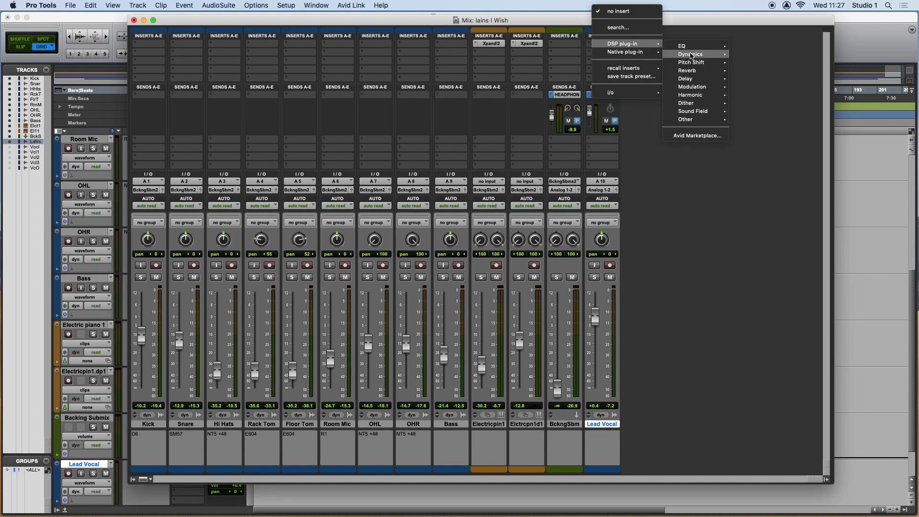
mouse_move(686, 70)
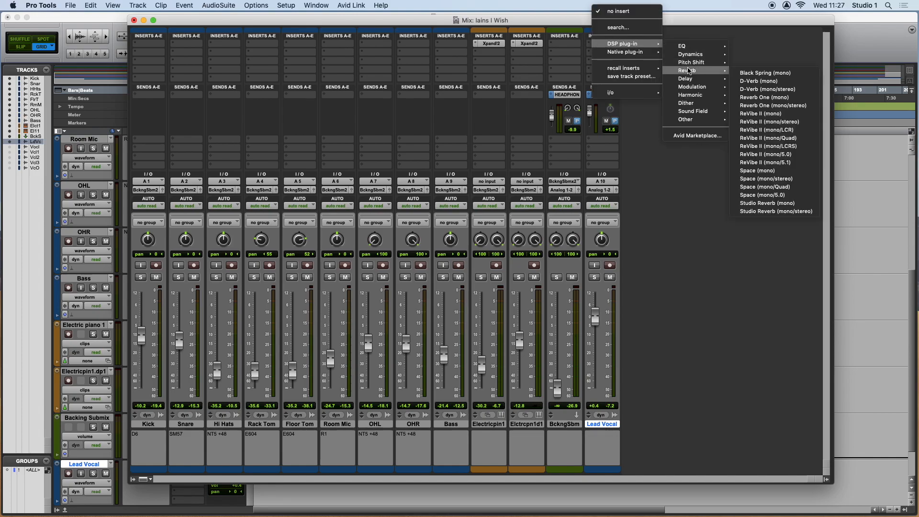
click(775, 81)
Set the D-Verb decay to about 2.1 sec, lower its wet mix, and close the plug-in window.
drag(649, 143, 768, 93)
drag(741, 177, 730, 195)
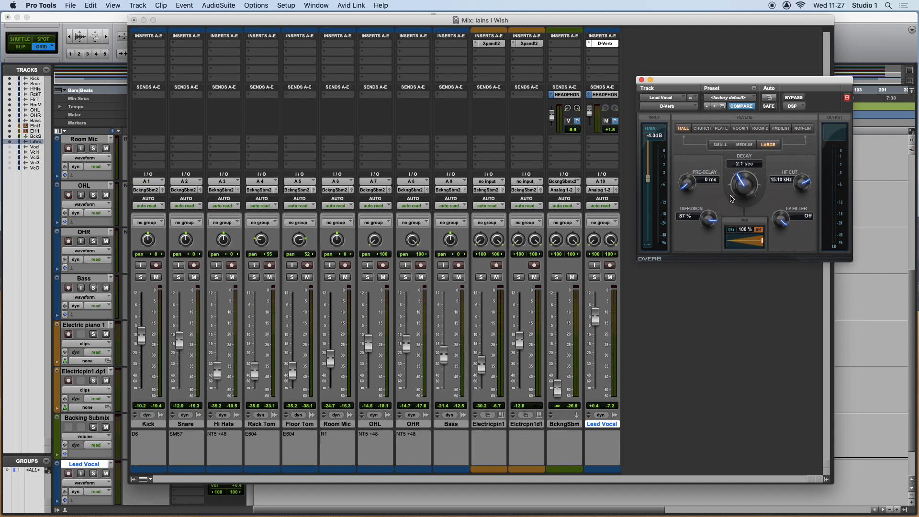
drag(762, 243, 729, 245)
click(641, 79)
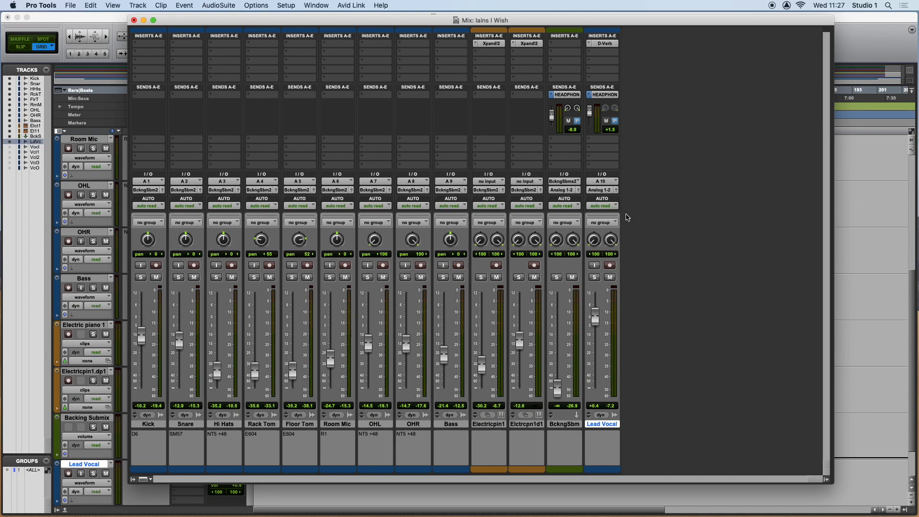
Duplicate the Lead Vocal track once with its settings, excluding the active playlist.
right_click(608, 424)
scroll(632, 479, down, 5)
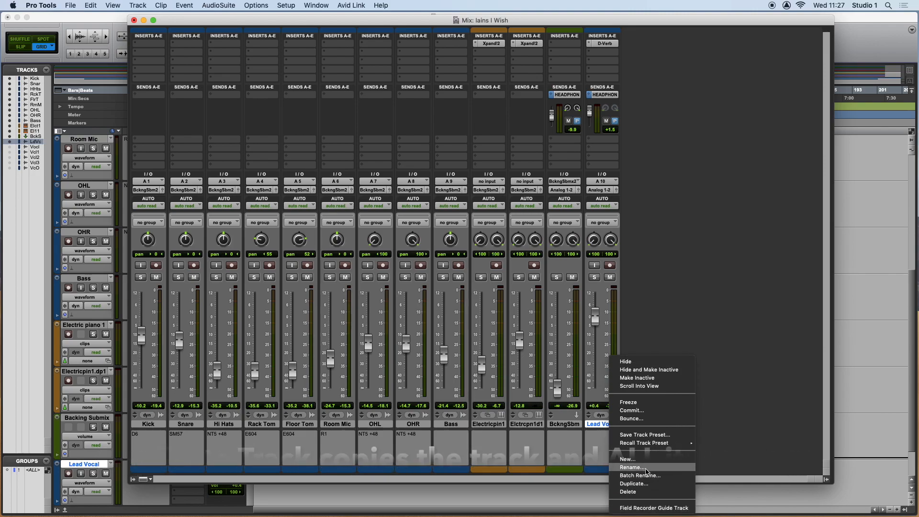
click(644, 483)
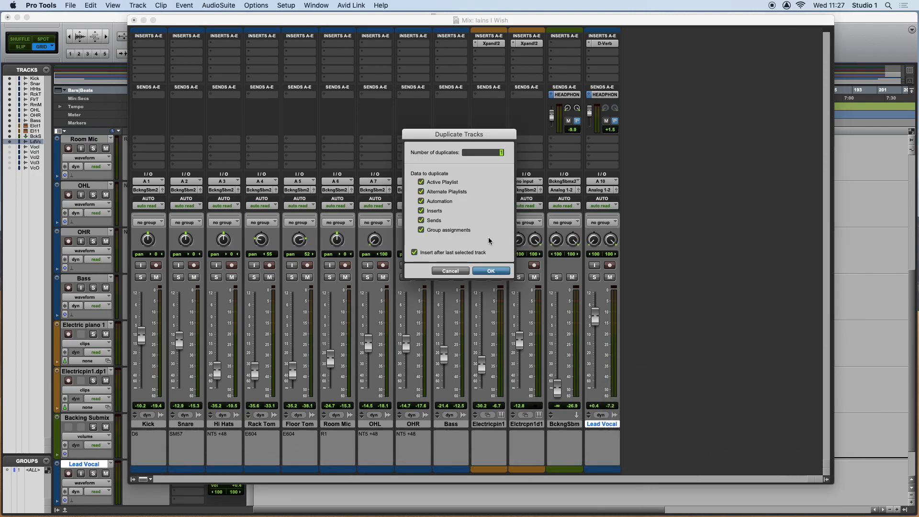
click(421, 182)
click(495, 272)
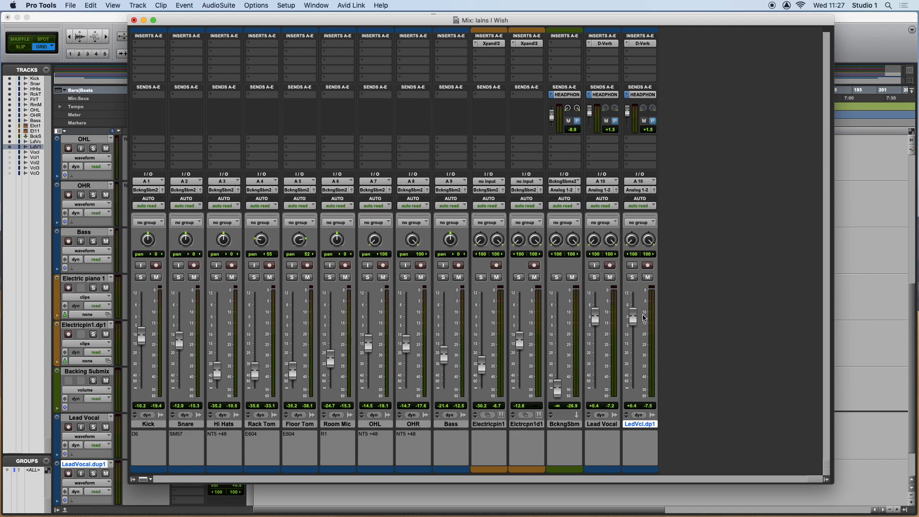
Record-enable and disarm the Lead Vocal track and its duplicate in turn.
click(611, 266)
click(610, 267)
click(649, 267)
click(649, 266)
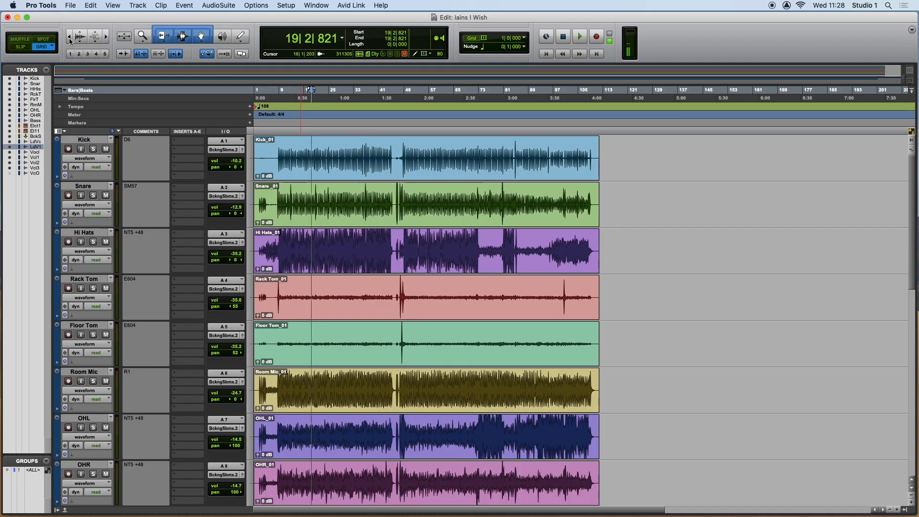
Zoom in the Edit window until the drum clips fill the timeline, and zoom out to view the whole timeline.
click(105, 38)
drag(99, 41, 100, 43)
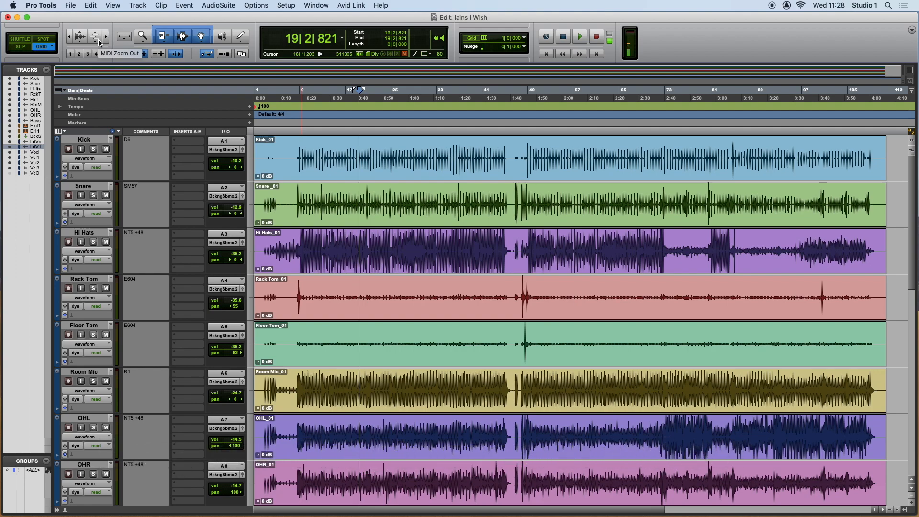
key(r)
key(r)
key(r)
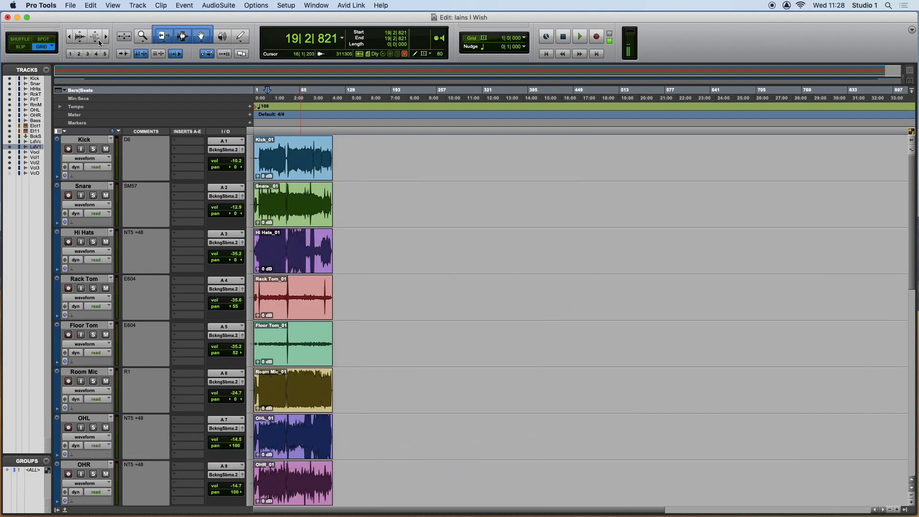
Zoom in around the edit cursor at bar 19 to examine the waveforms between about bars 13 and 26.
key(t)
key(t)
key(t)
key(t)
key(t)
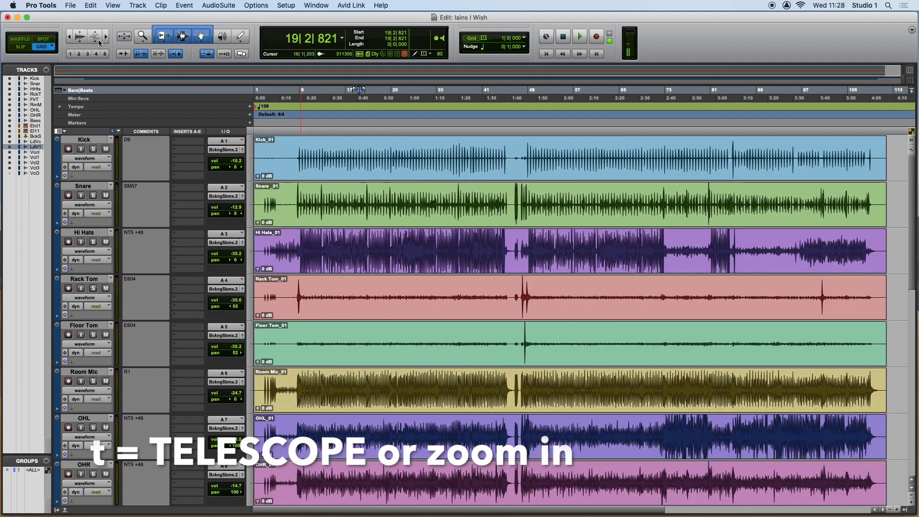
key(t)
key(t)
key(t)
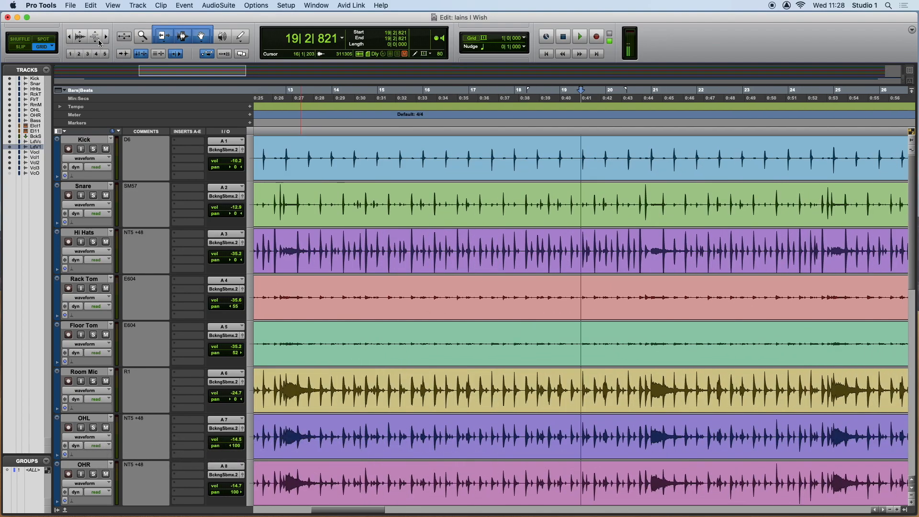
Zoom back out and adjust the timeline view to examine the drum clips from bar 1 to about bar 105.
key(r)
key(r)
key(r)
key(r)
key(r)
key(r)
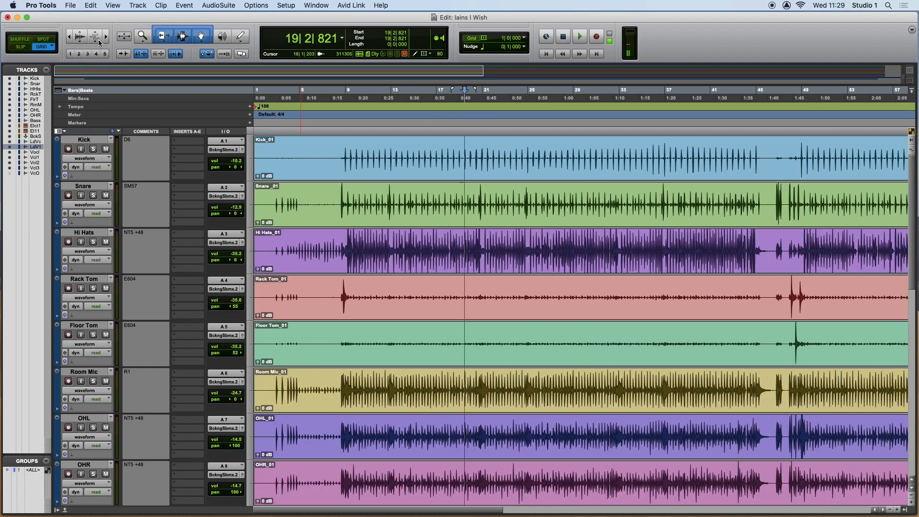
key(t)
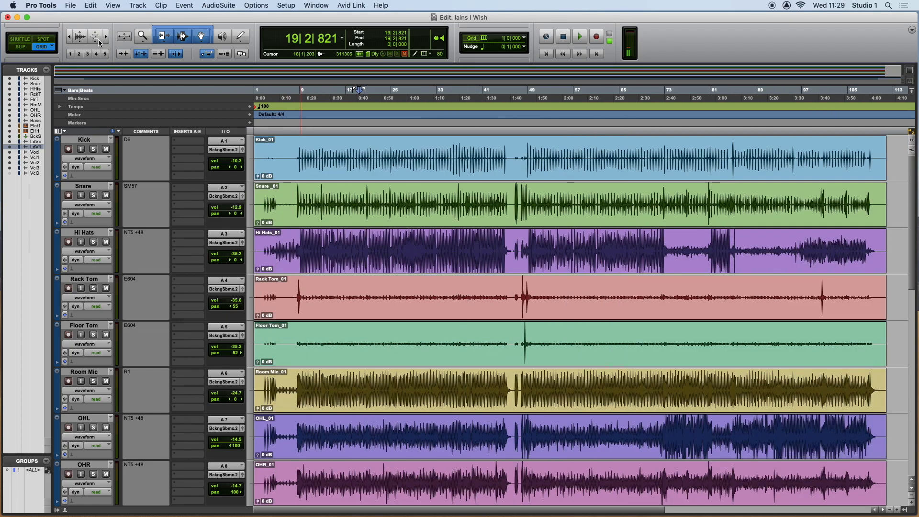
click(106, 37)
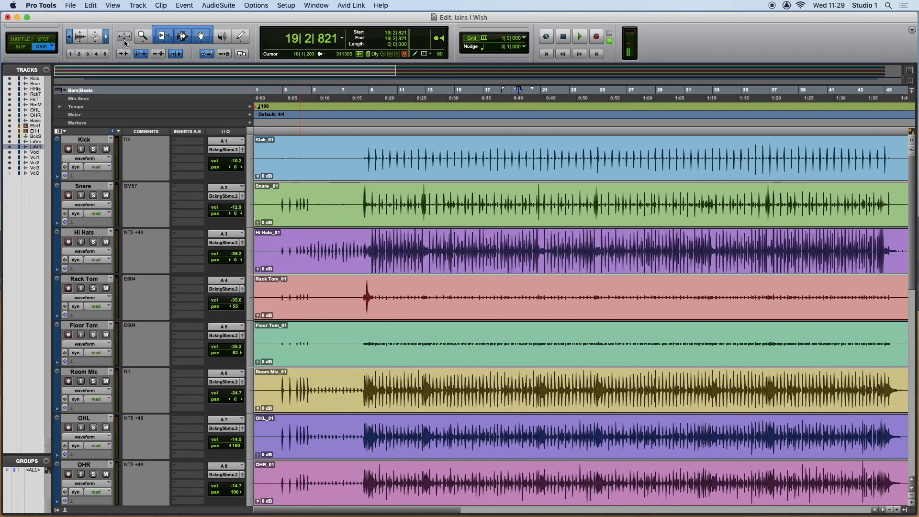
drag(114, 39, 90, 40)
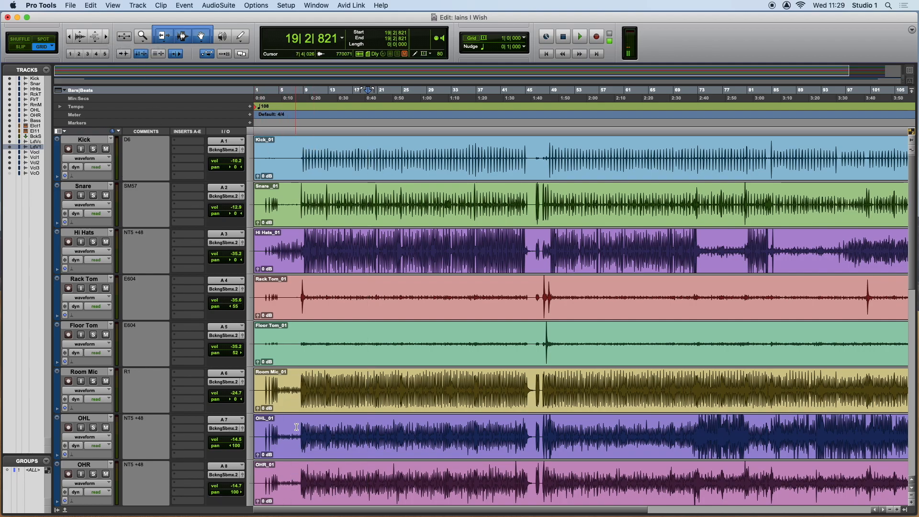
Review the session's tracks from the drums down through the bass, electric piano, Backing Submix and vocal tracks.
scroll(315, 415, down, 7)
scroll(315, 415, up, 3)
scroll(315, 417, down, 7)
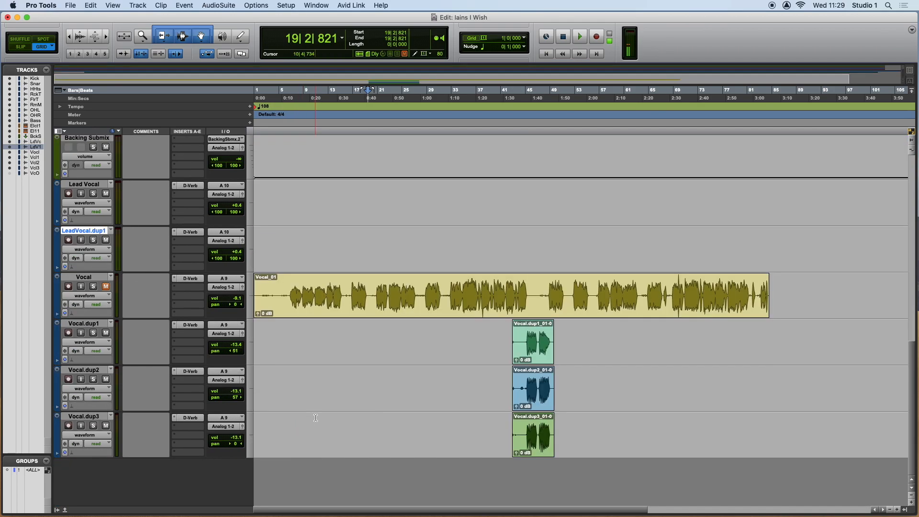
scroll(316, 418, up, 3)
scroll(315, 419, up, 4)
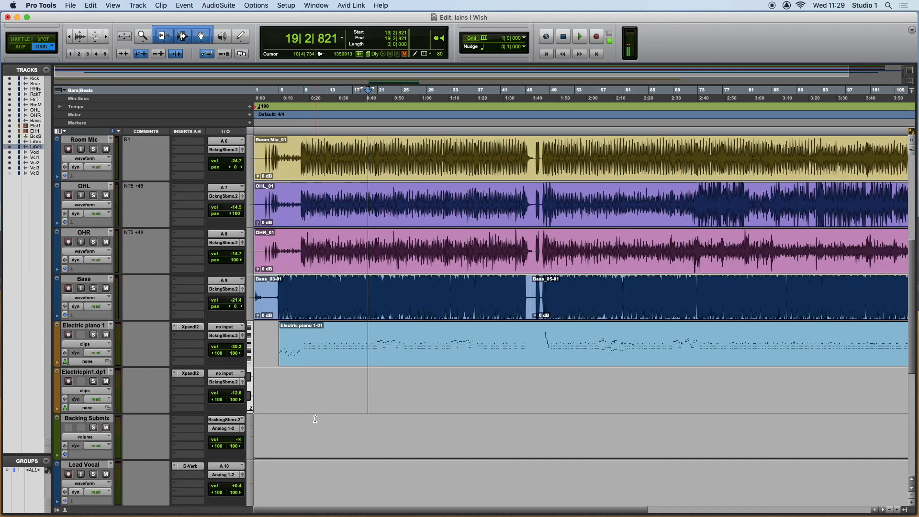
scroll(315, 418, down, 1)
scroll(315, 419, down, 1)
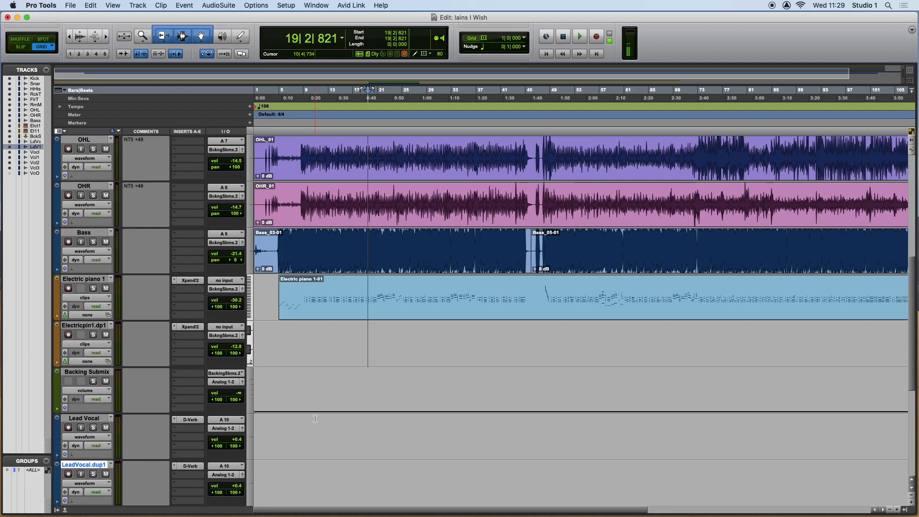
scroll(315, 419, down, 2)
scroll(315, 418, up, 2)
scroll(316, 418, down, 3)
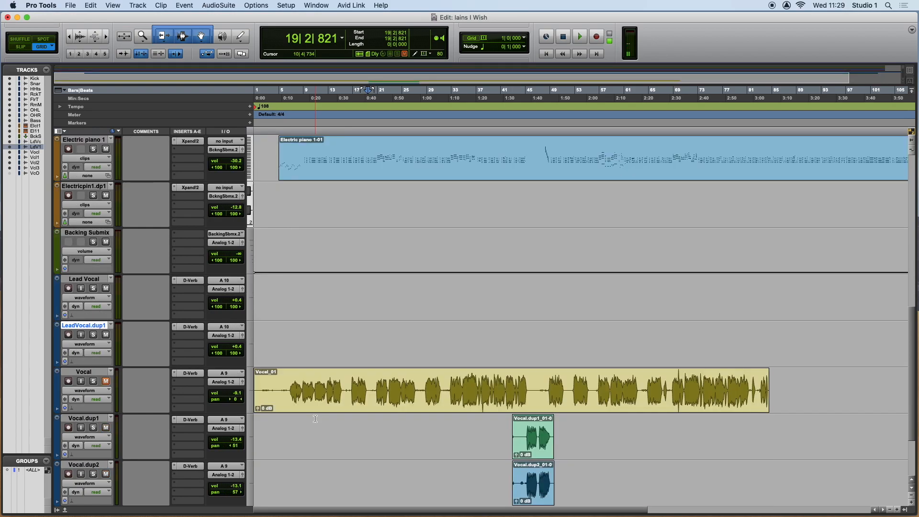
scroll(315, 418, up, 9)
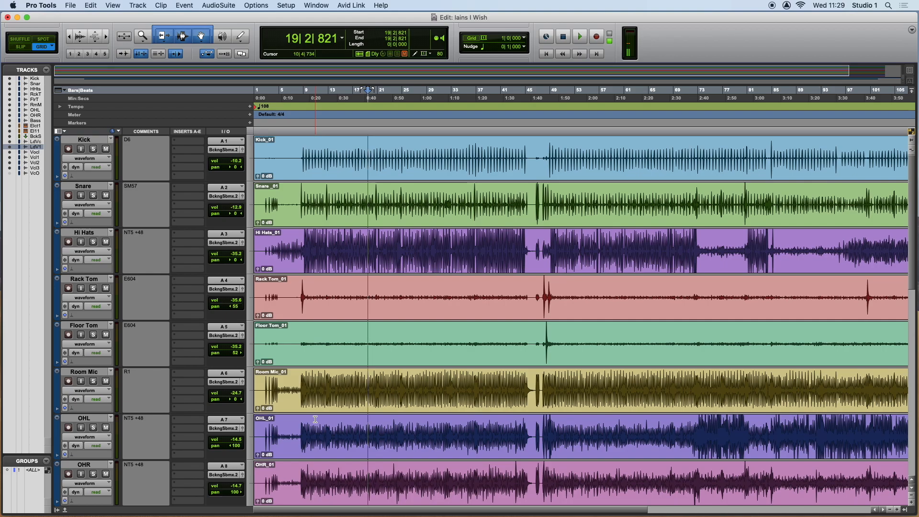
Delete the Lead Vocal track and its duplicate, LeadVocal.dup1, from the session.
scroll(315, 418, down, 8)
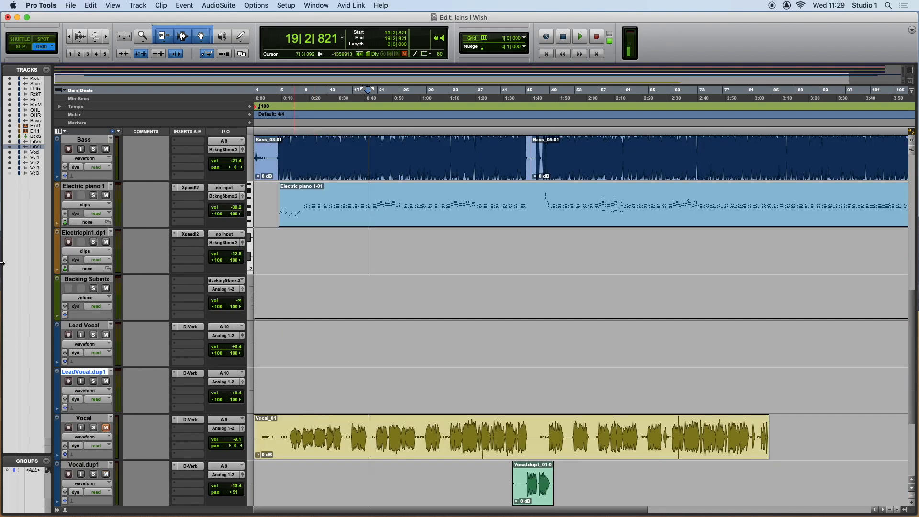
click(85, 326)
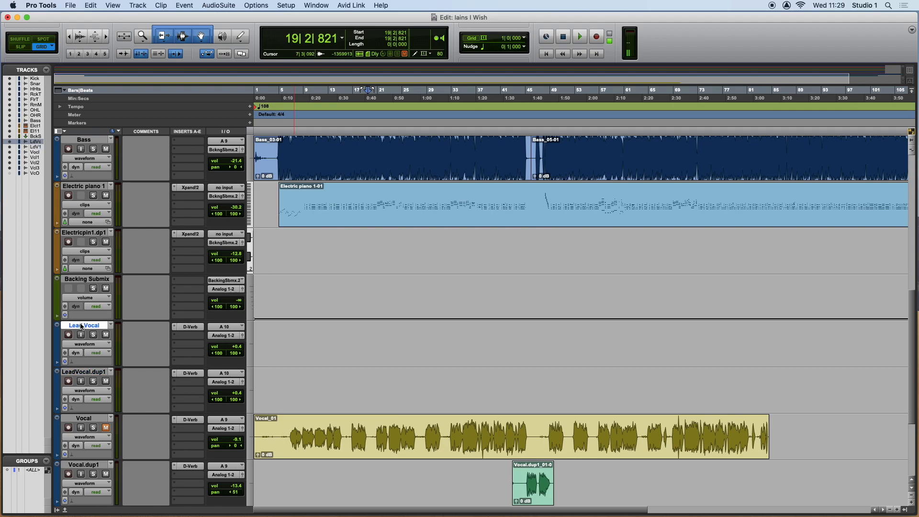
shift+click(81, 373)
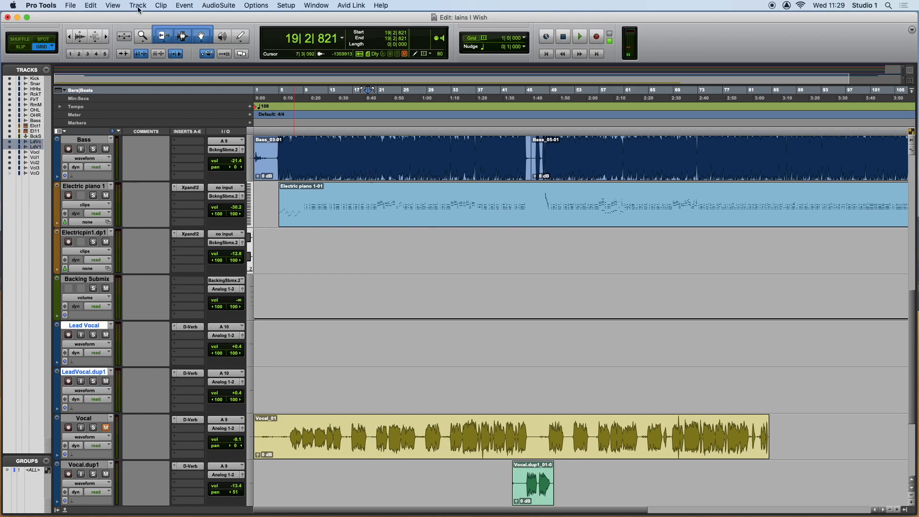
click(137, 5)
click(144, 69)
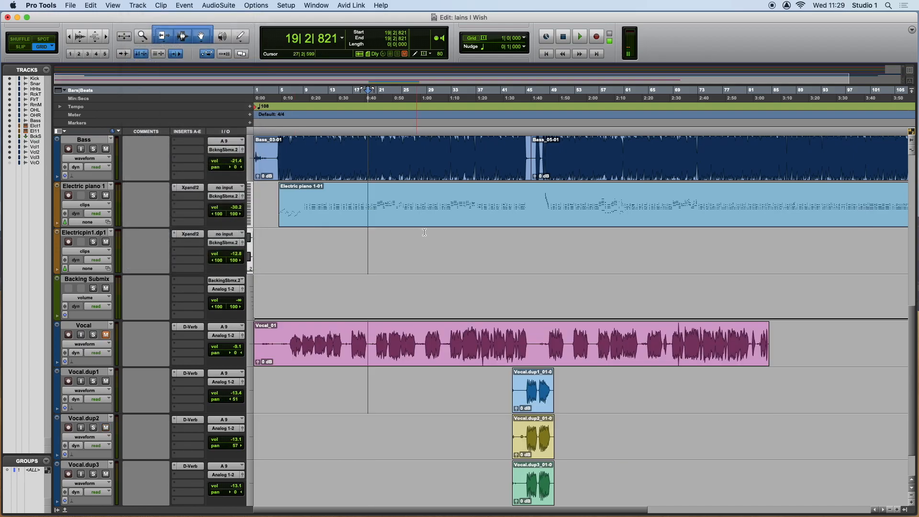
Set the Kick and Snare track heights to mini, and apply the mini height to all tracks.
scroll(413, 271, up, 8)
scroll(455, 282, down, 9)
scroll(504, 292, up, 9)
scroll(505, 292, down, 9)
scroll(505, 292, up, 9)
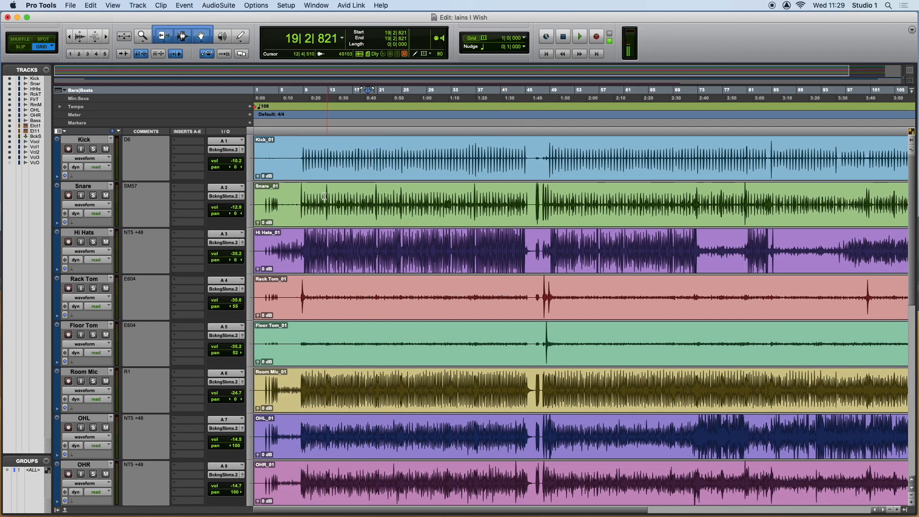
click(251, 167)
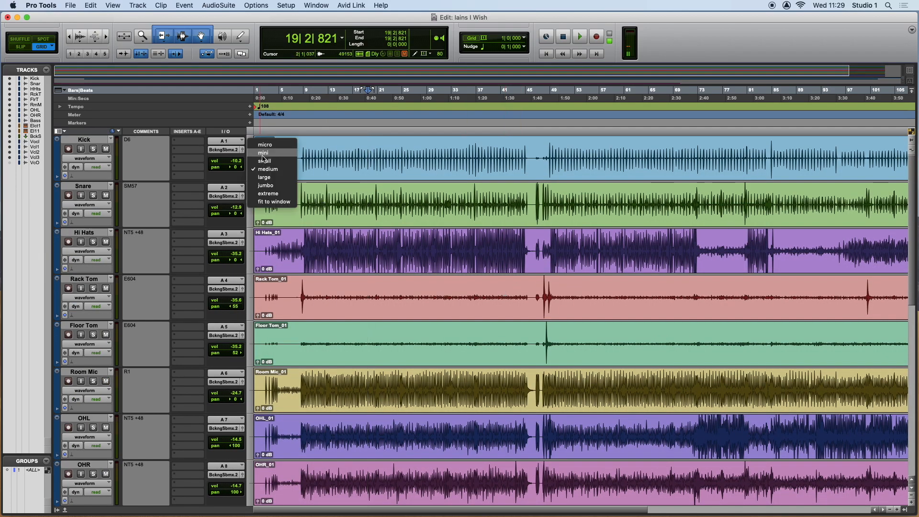
click(254, 151)
click(250, 180)
click(253, 164)
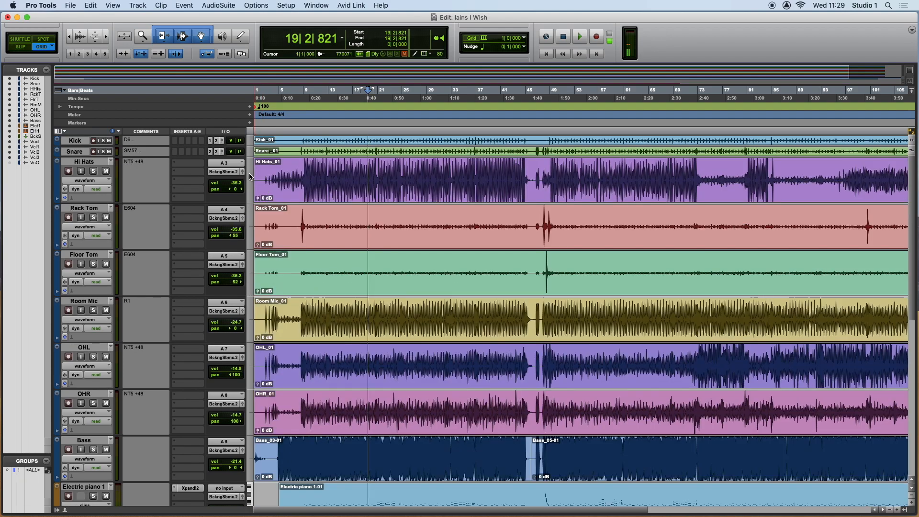
click(250, 176)
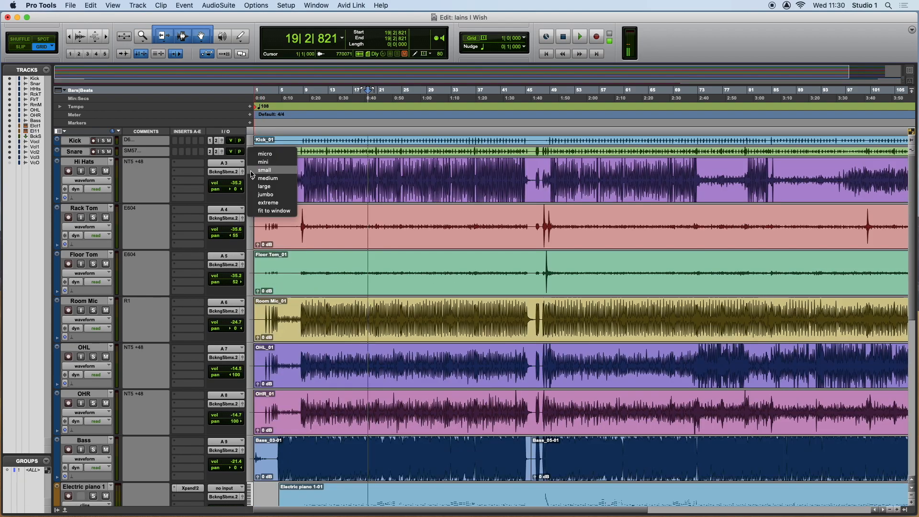
click(257, 163)
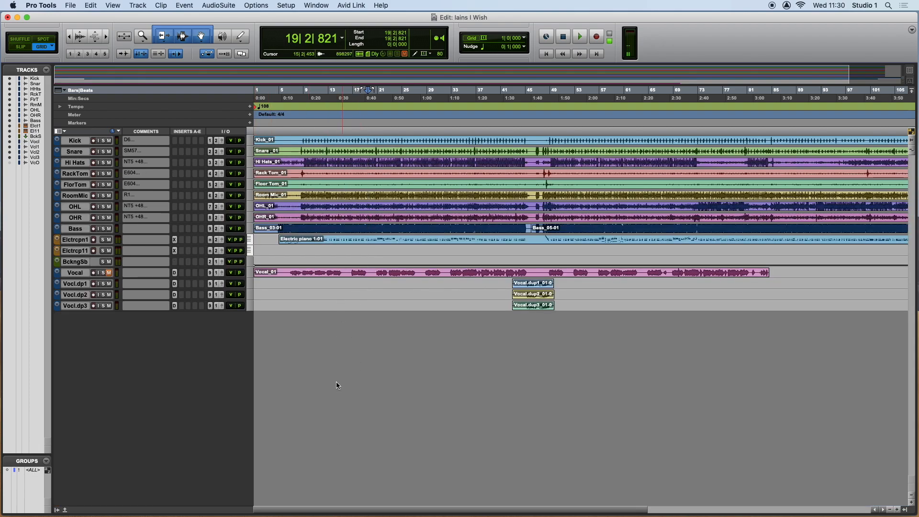
Fit the height of all tracks to the Edit window and adjust the timeline's horizontal zoom.
click(251, 145)
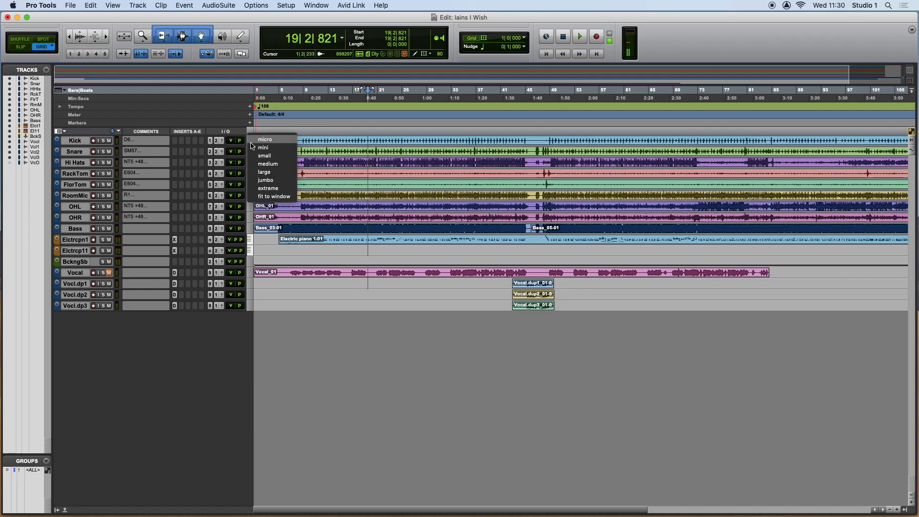
alt+click(262, 198)
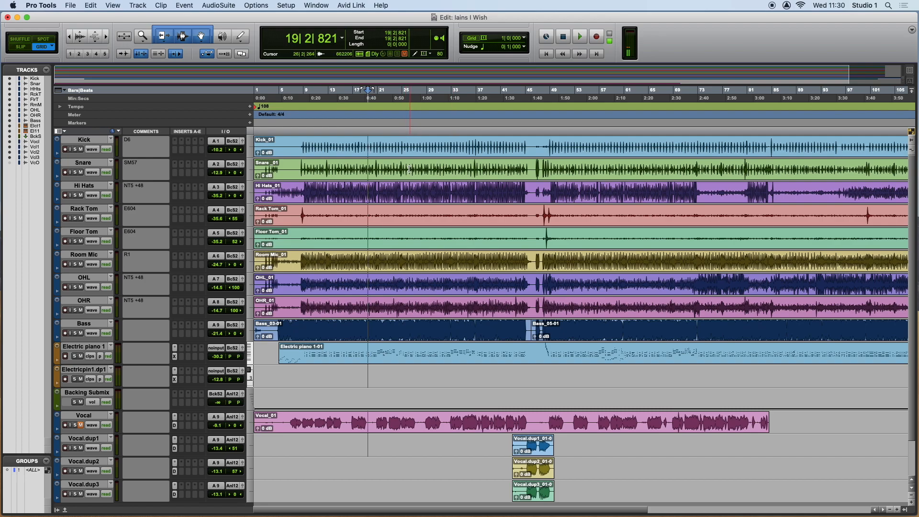
key(r)
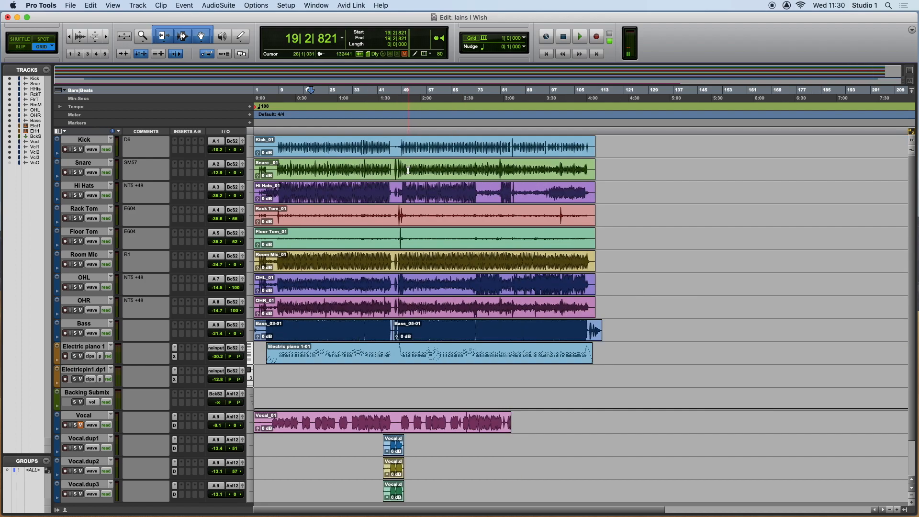
key(t)
key(t)
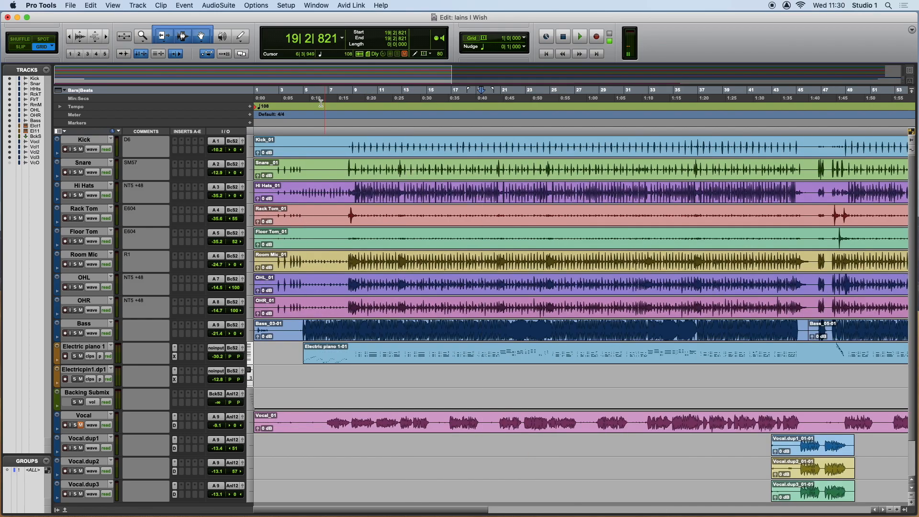
click(70, 37)
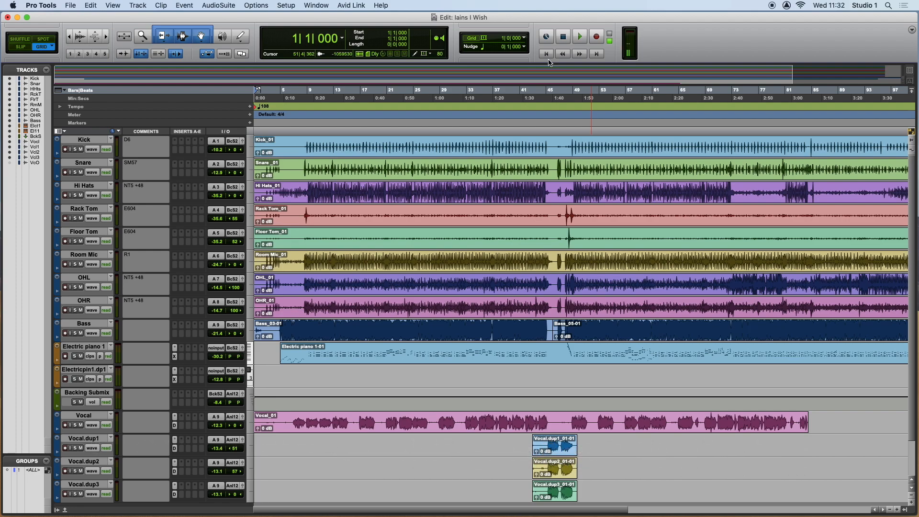
Play the session from the start and add a marker named Verse 1 at about bar 13.
key(space)
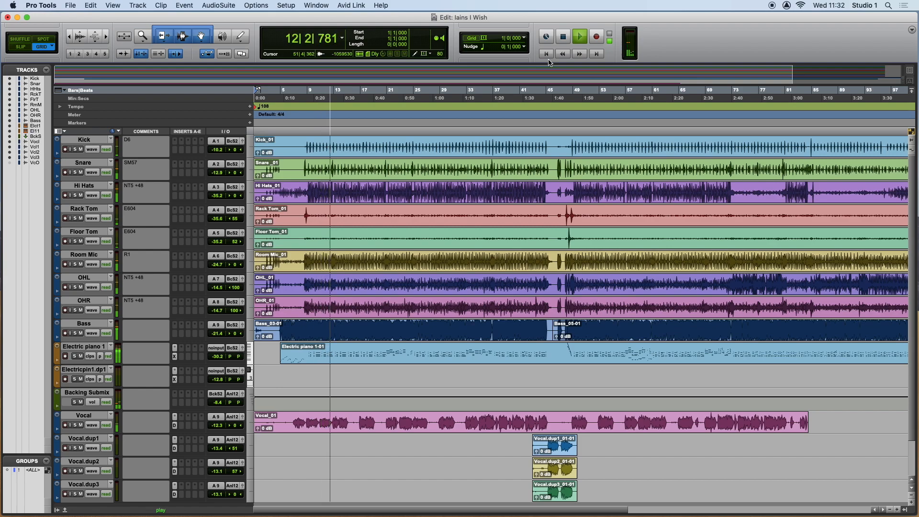
key(KP_Enter)
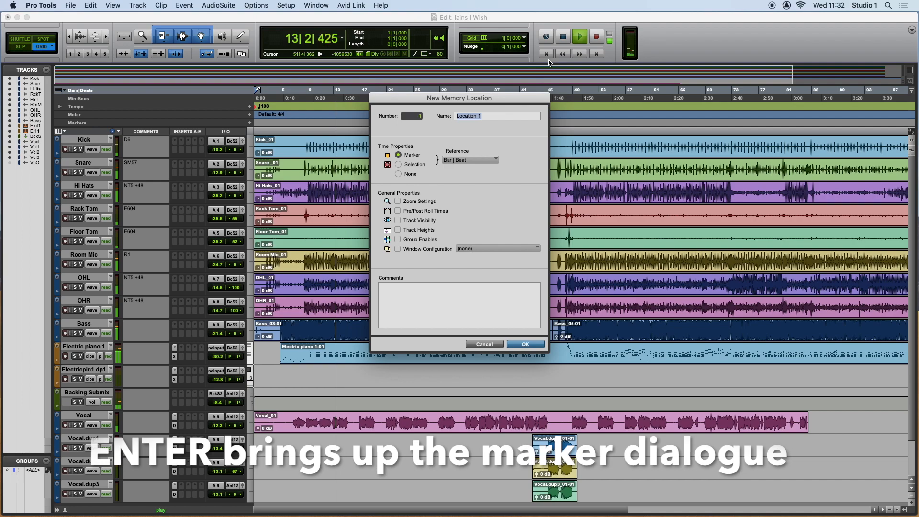
text(Verse 1)
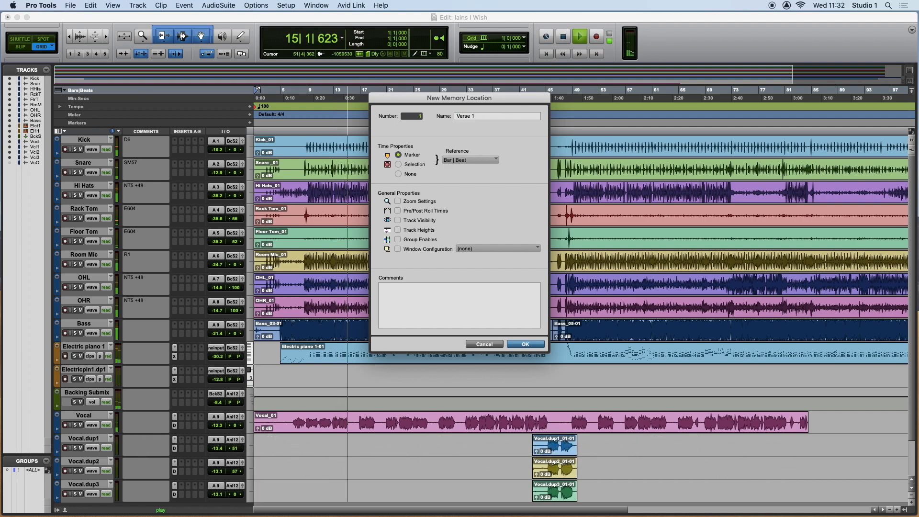
key(Return)
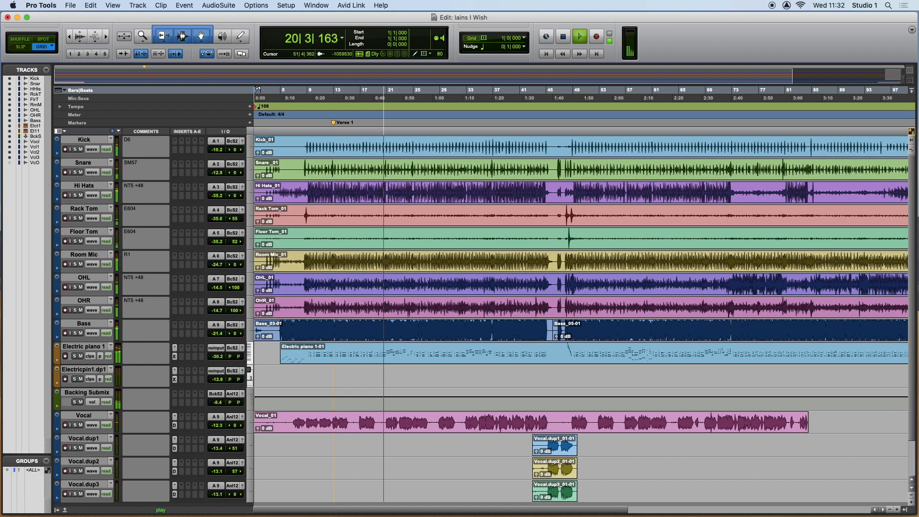
Add a marker named Bridge 1 at bar 21 while the session plays.
key(KP_Enter)
text(Bridge 1)
key(Return)
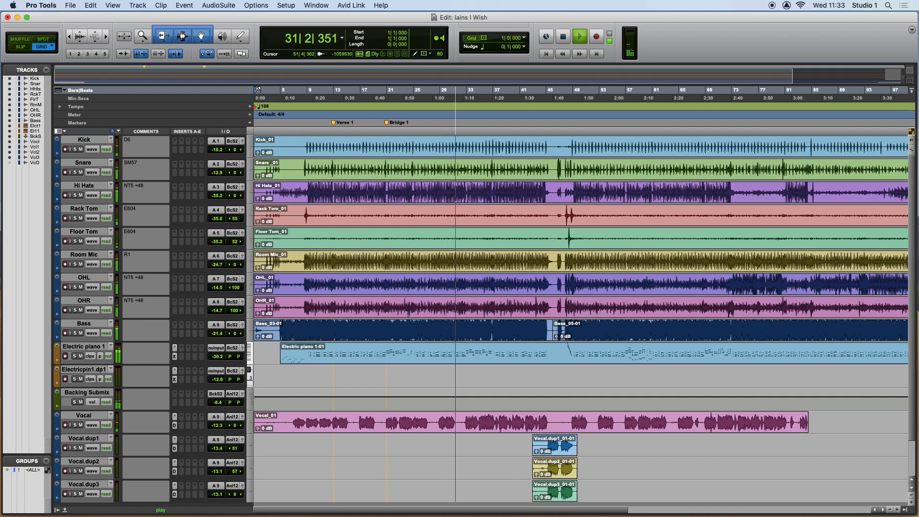
Add markers named Bridge 2 at bar 33 and Chorus 1] at bar 37 during playback, and stop the transport.
key(KP_Enter)
text(Bridge 2)
key(Return)
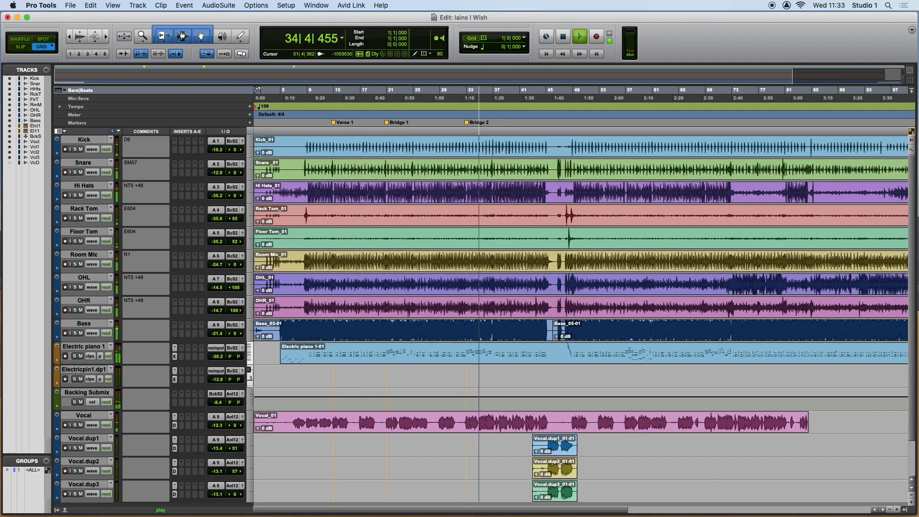
key(space)
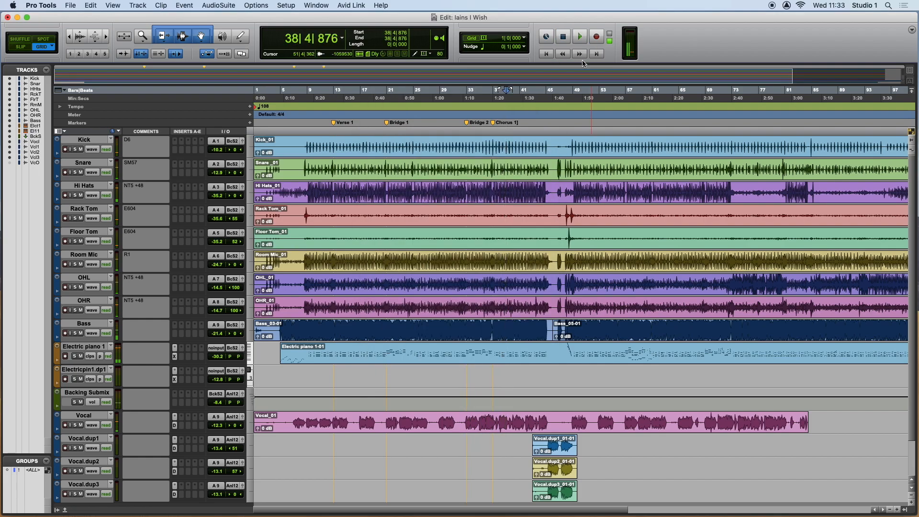
Show the Memory Locations window and place it over the upper end of the timeline, clear of the markers.
scroll(316, 133, right, 2)
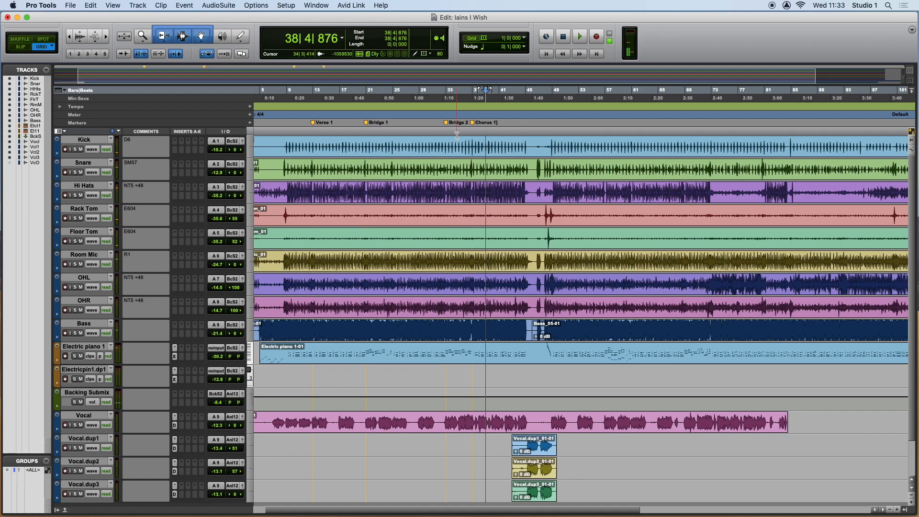
scroll(461, 136, right, 10)
scroll(457, 137, left, 12)
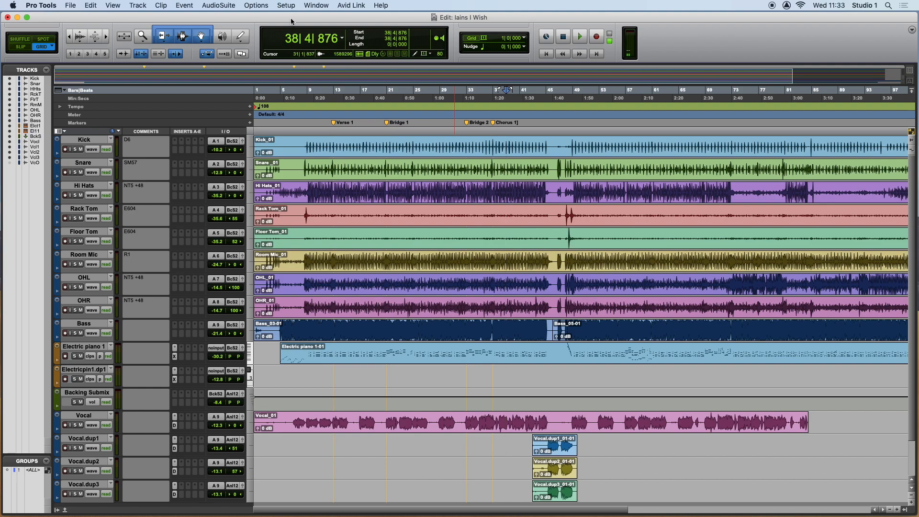
click(316, 6)
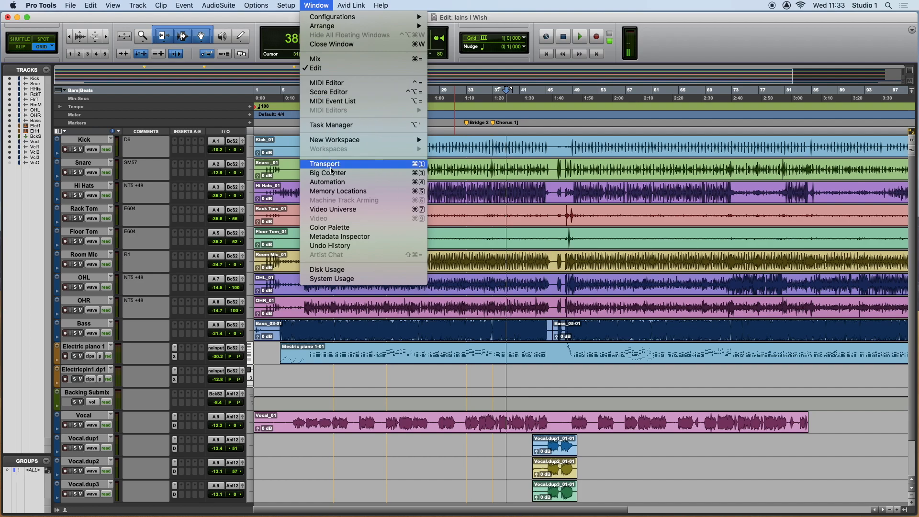
click(338, 191)
drag(543, 40, 772, 66)
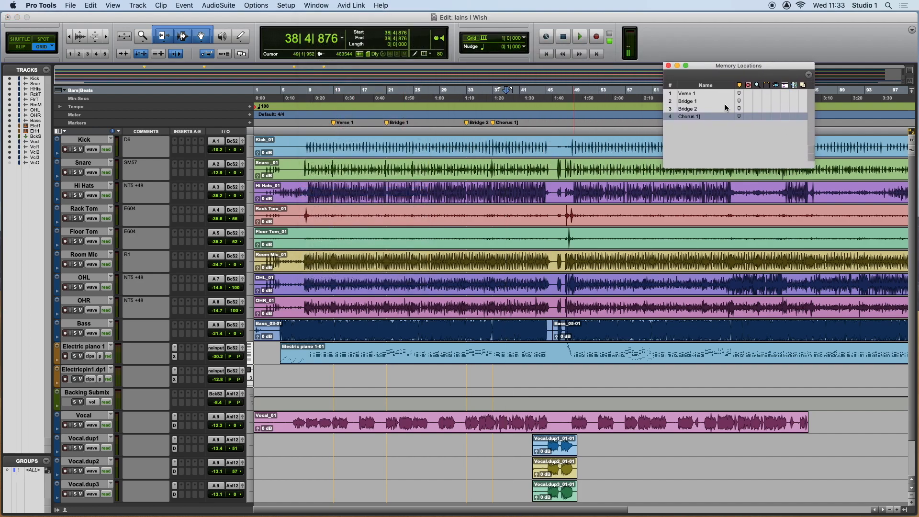
Play from Bridge 1, jump to Chorus 1] and Verse 1 using the memory locations, stop playback, and shorten the Memory Locations window.
click(685, 102)
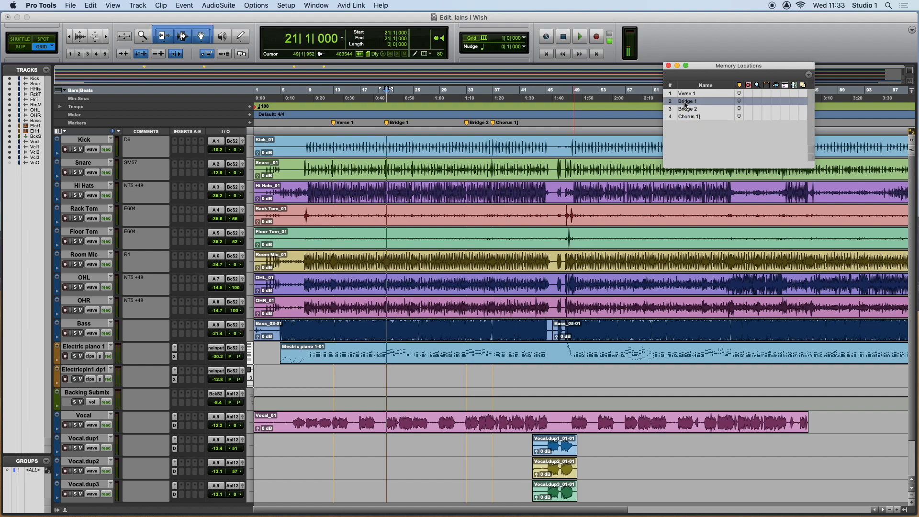
key(space)
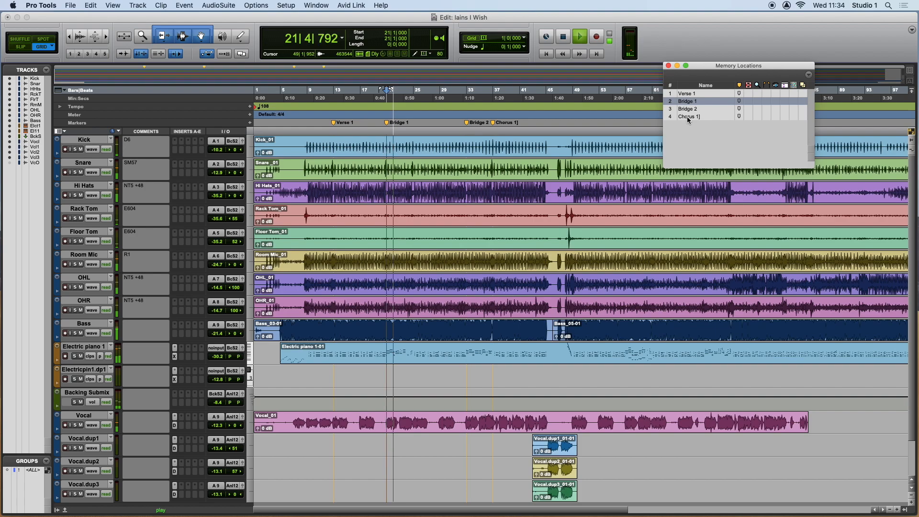
click(687, 117)
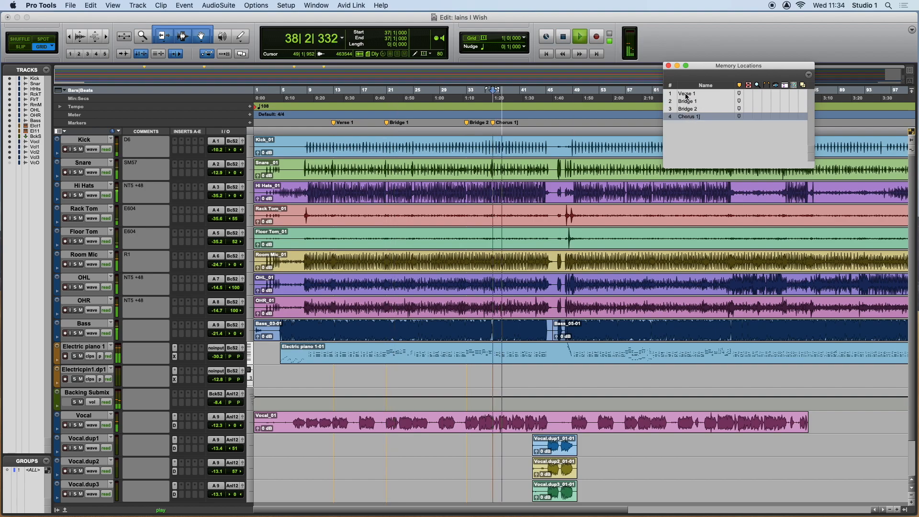
click(686, 94)
key(space)
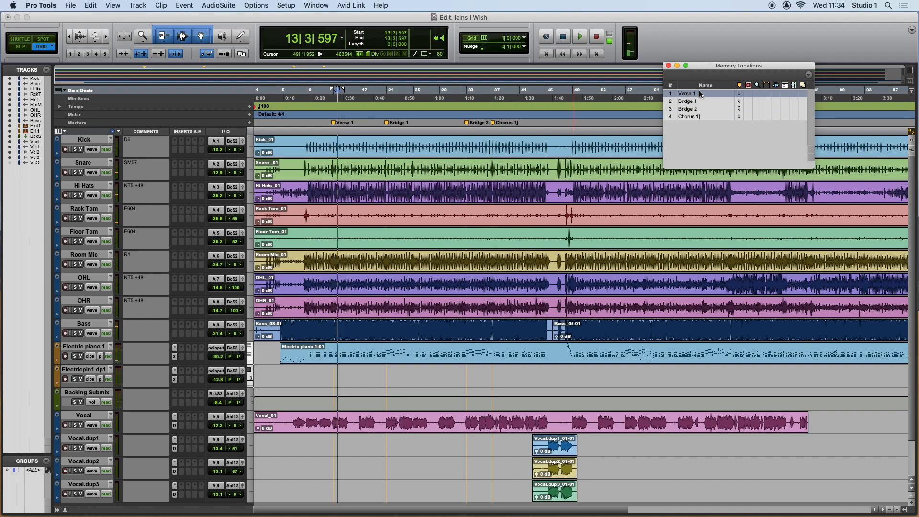
drag(812, 166, 812, 134)
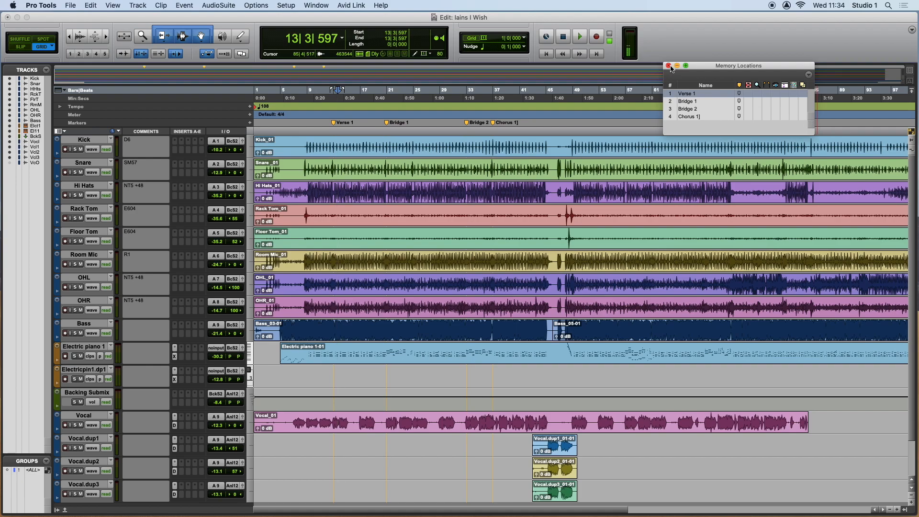
Move the Memory Locations window aside, play from bar 44, add a marker named Drop in at bar 45, and stop the transport.
drag(707, 65, 787, 77)
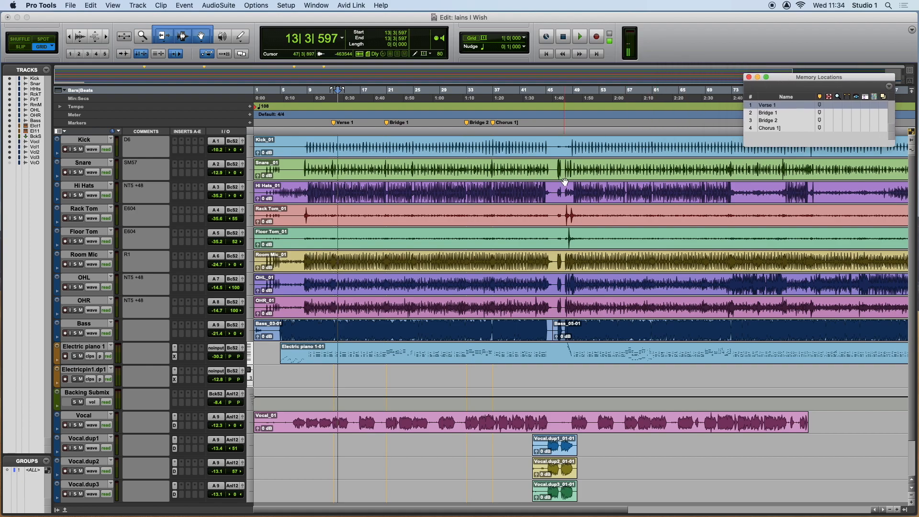
click(544, 129)
click(539, 130)
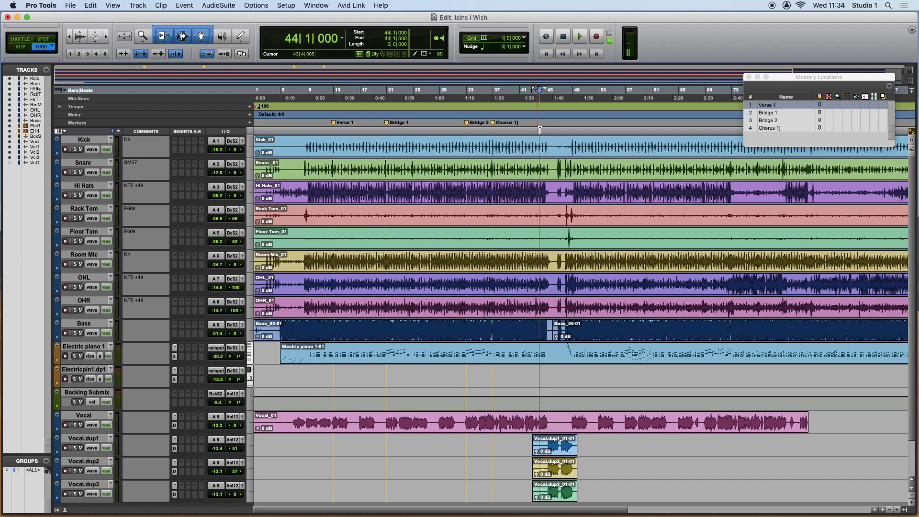
key(space)
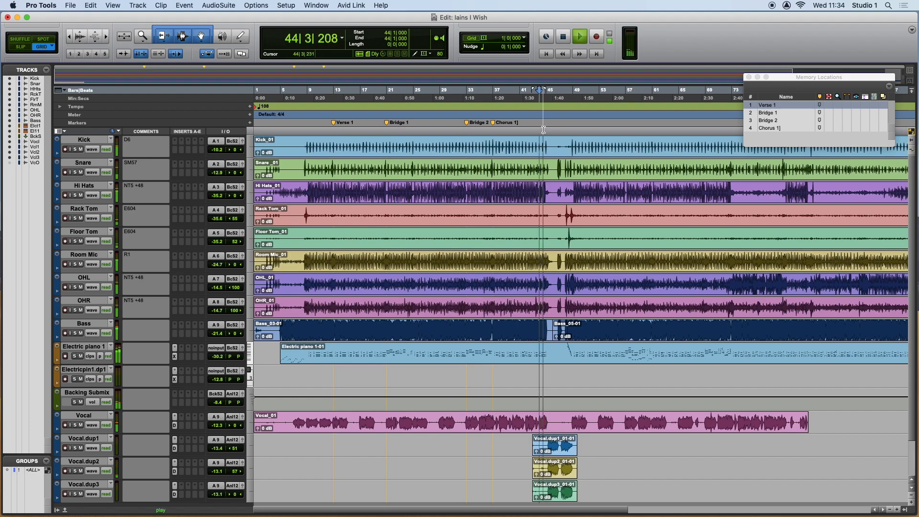
key(KP_Enter)
text(Drop in)
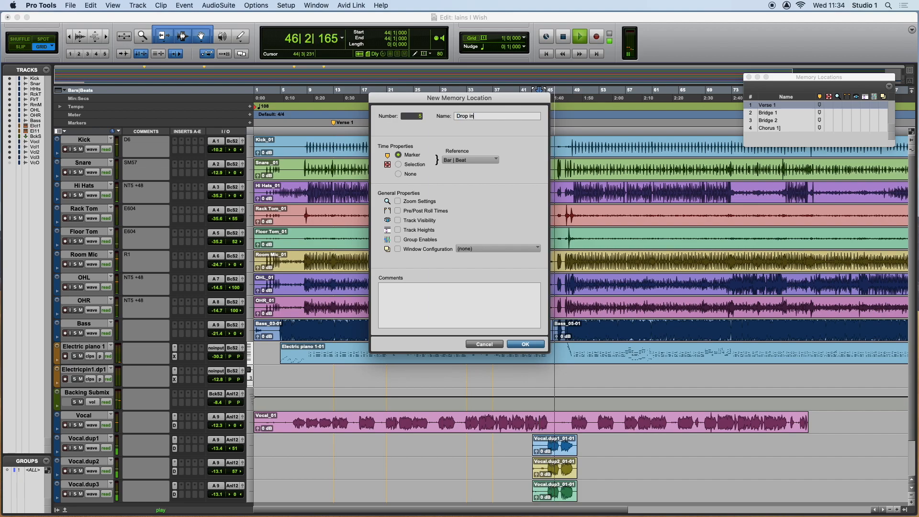
key(Return)
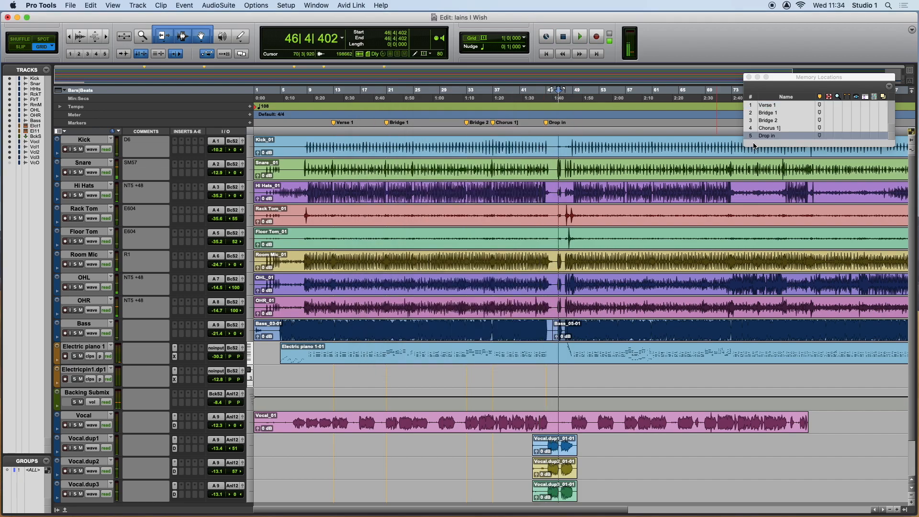
Recall the Drop in memory location and audition playback from it twice, stopping each time.
click(771, 137)
key(space)
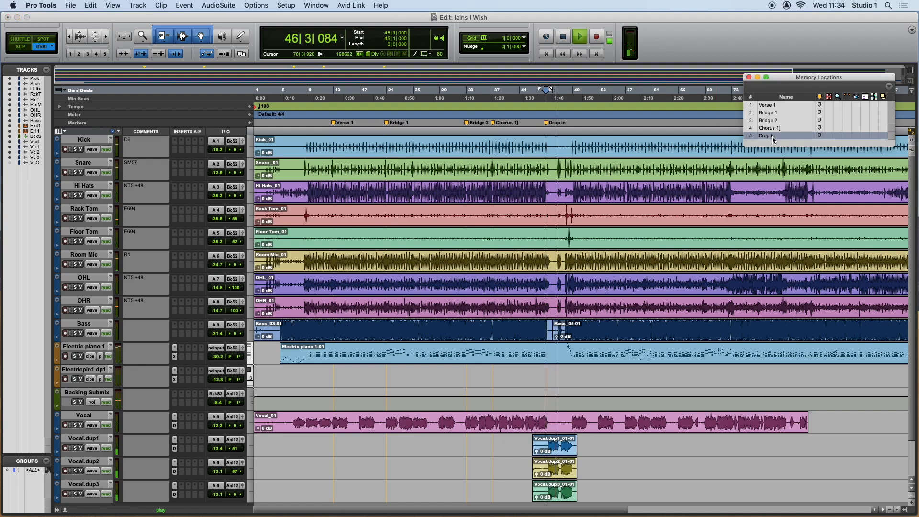
key(space)
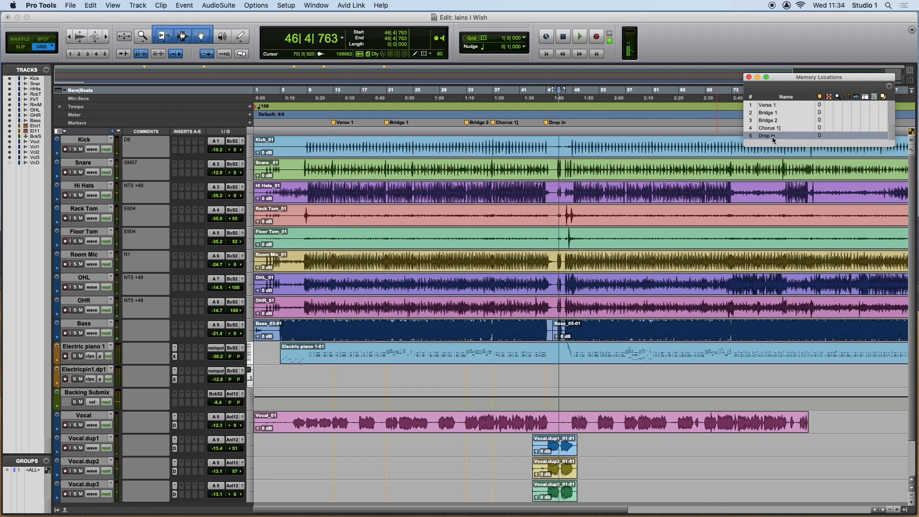
click(771, 136)
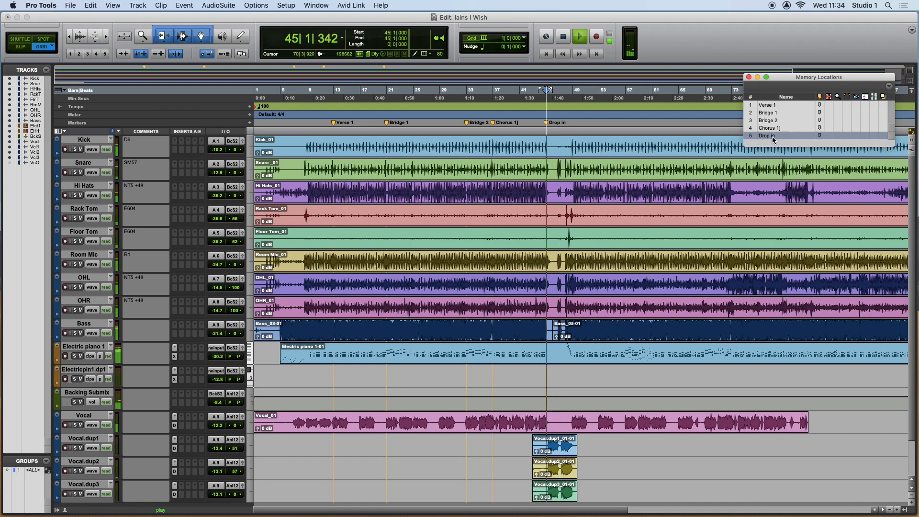
key(space)
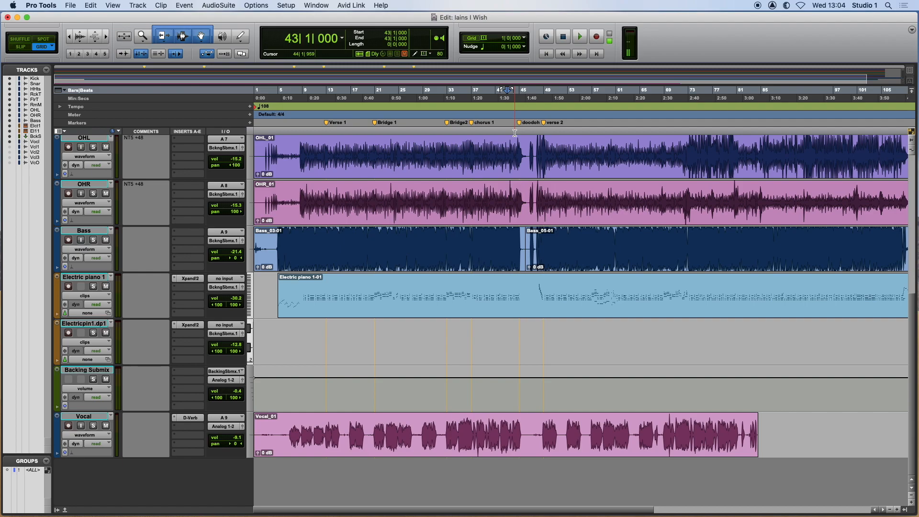
Place the edit cursor at bar 44, just before the backing vocal section, with no clip selected.
drag(470, 158, 391, 201)
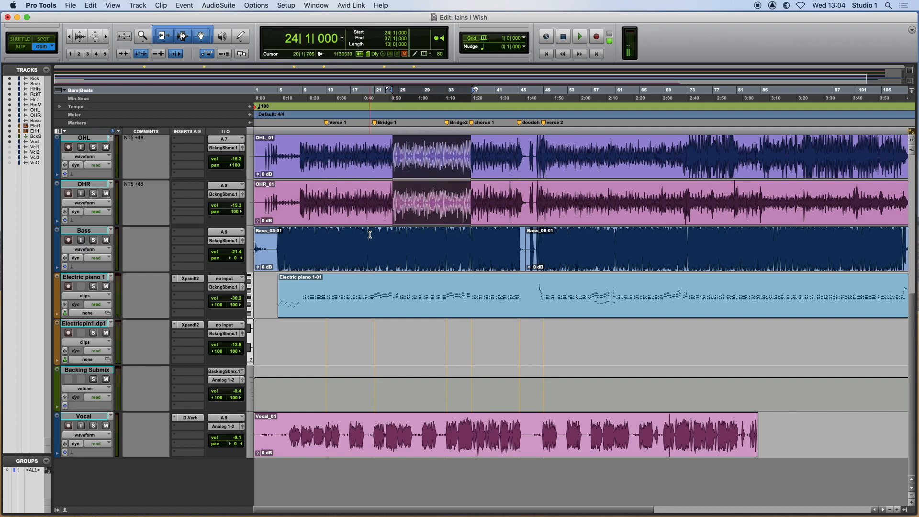
click(517, 336)
click(503, 431)
click(508, 438)
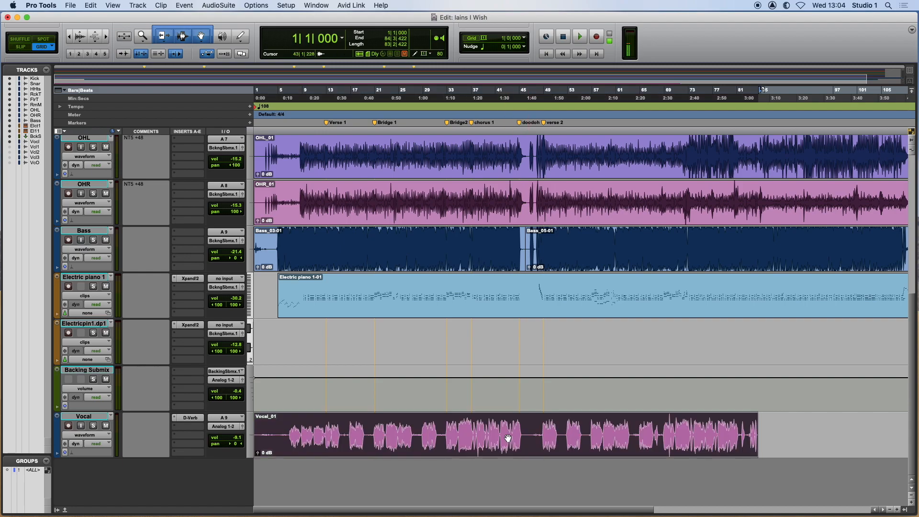
click(513, 128)
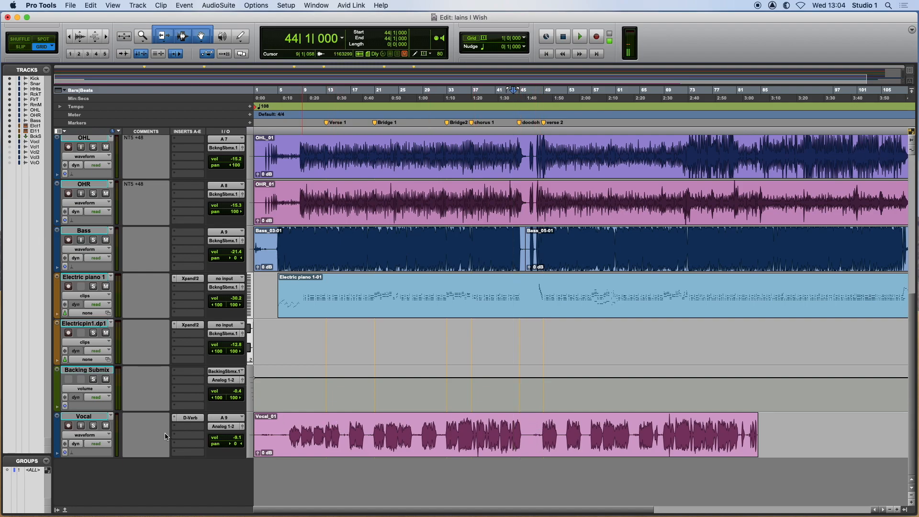
Duplicate the Vocal track once without its active playlist, inserting the copy after the selected track.
click(79, 417)
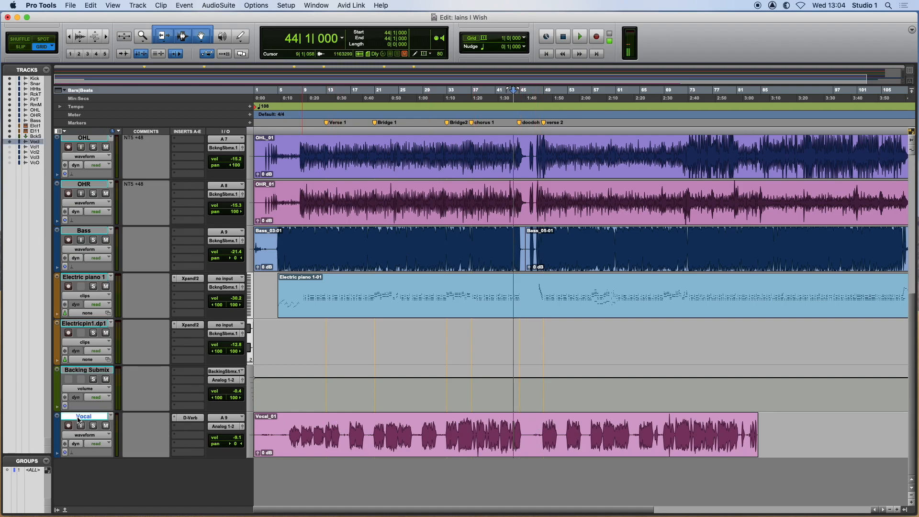
right_click(96, 418)
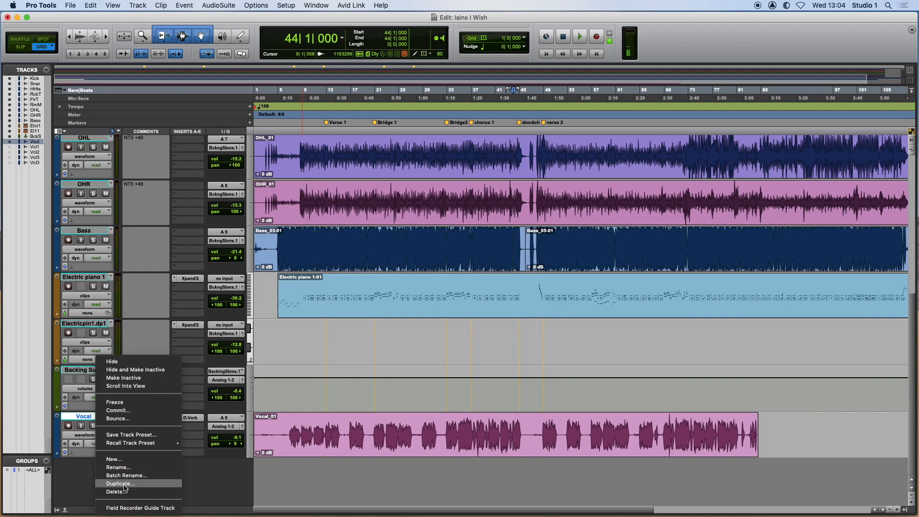
click(120, 483)
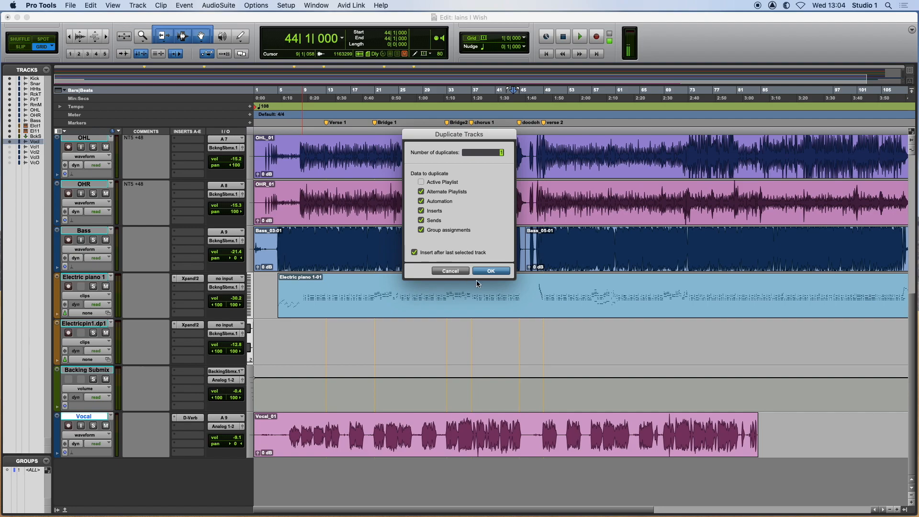
click(492, 271)
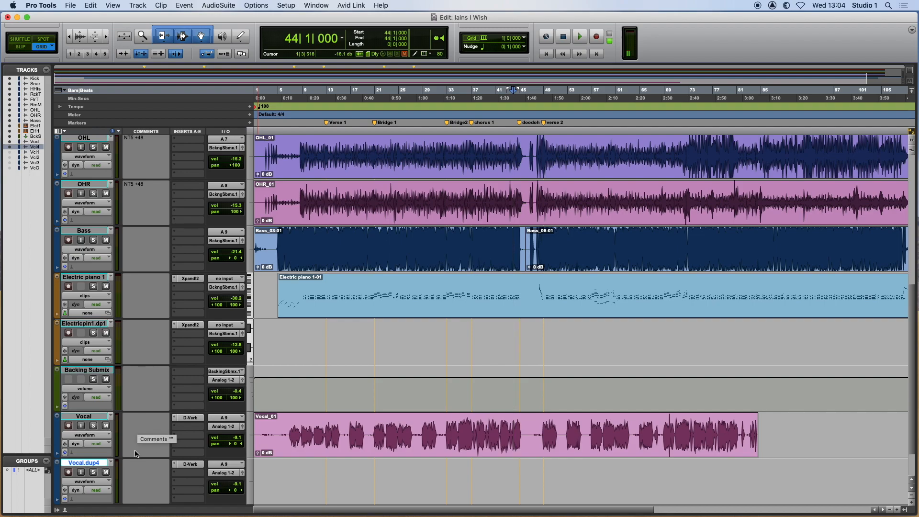
Set the input of the Vocal.dup4 track to A 1 (Mono) and record-enable the track.
click(241, 466)
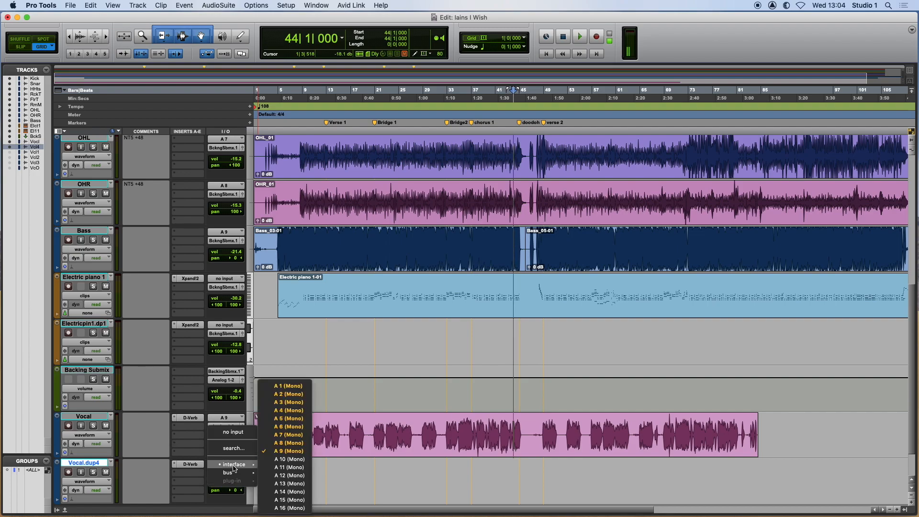
click(289, 387)
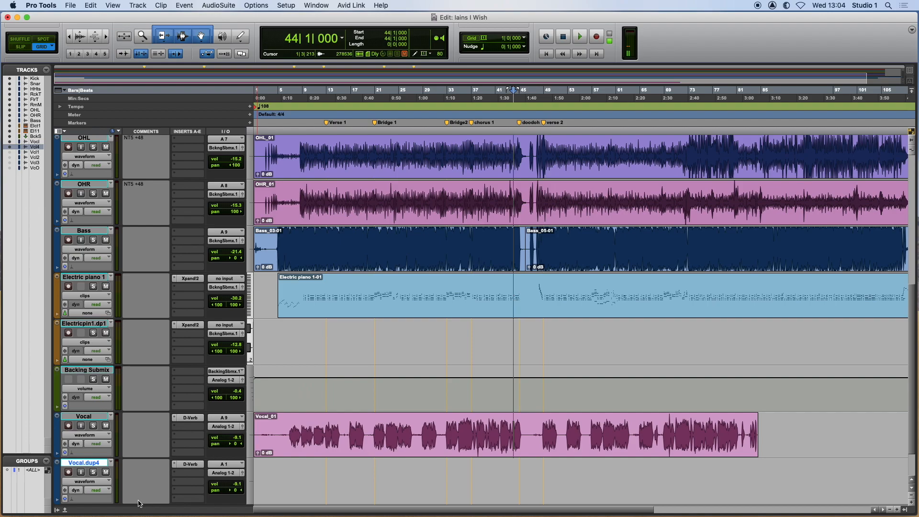
click(69, 472)
click(106, 473)
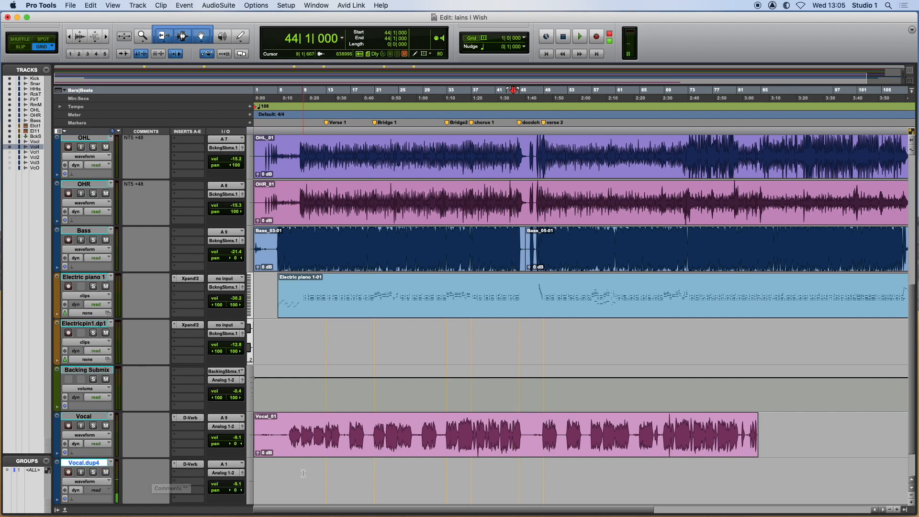
scroll(303, 470, down, 2)
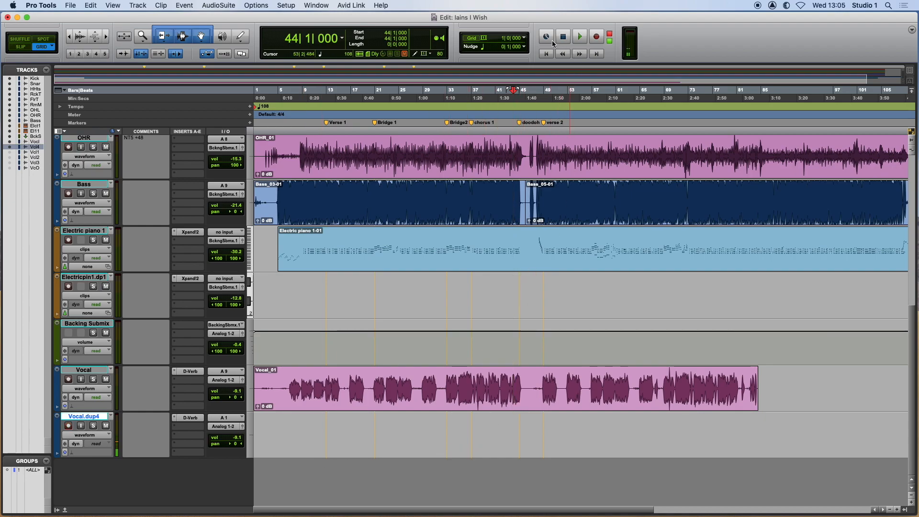
Set the transport's record mode to QuickPunch and test playback from bar 44.
right_click(596, 42)
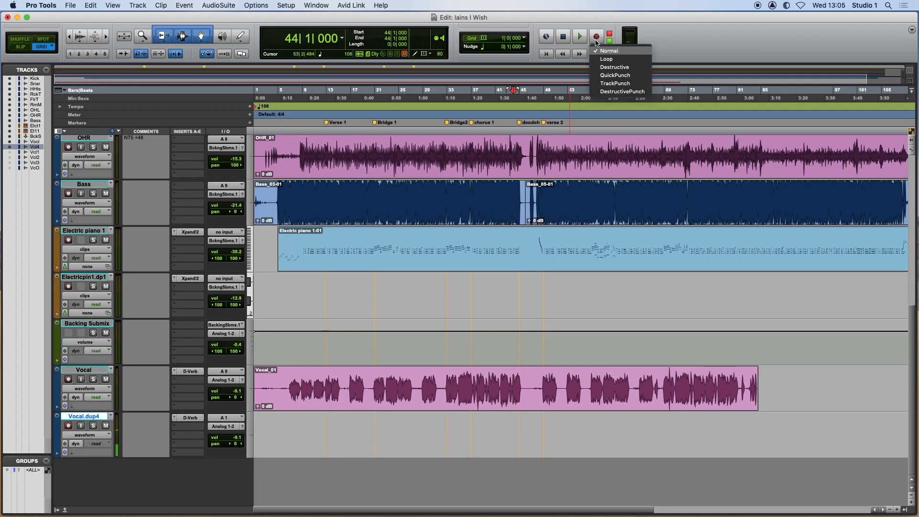
click(606, 76)
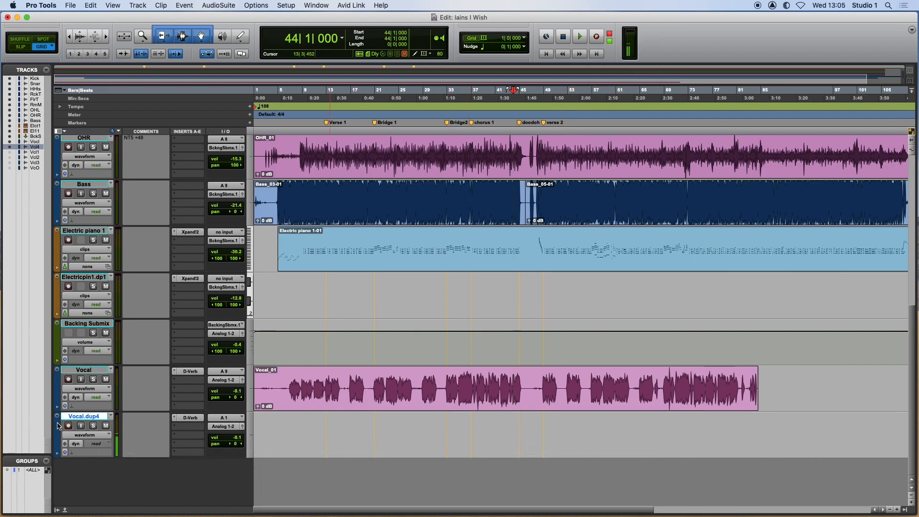
click(580, 37)
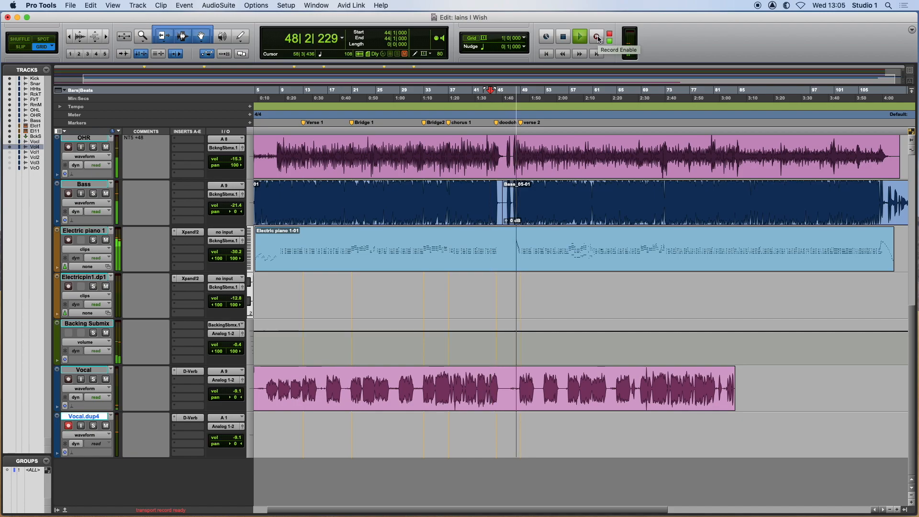
key(space)
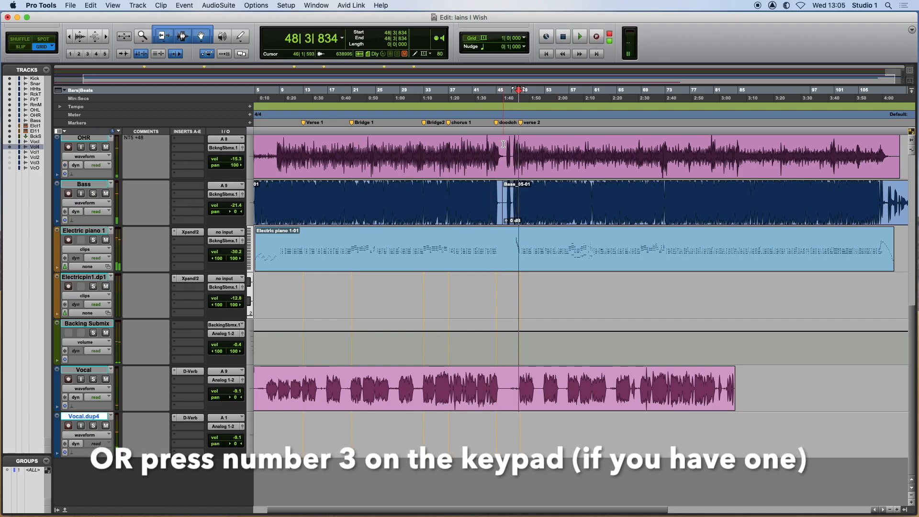
Play from bar 43 and punch in a vocal overdub on Vocal.dup4 from about bar 44 to bar 49.
click(484, 151)
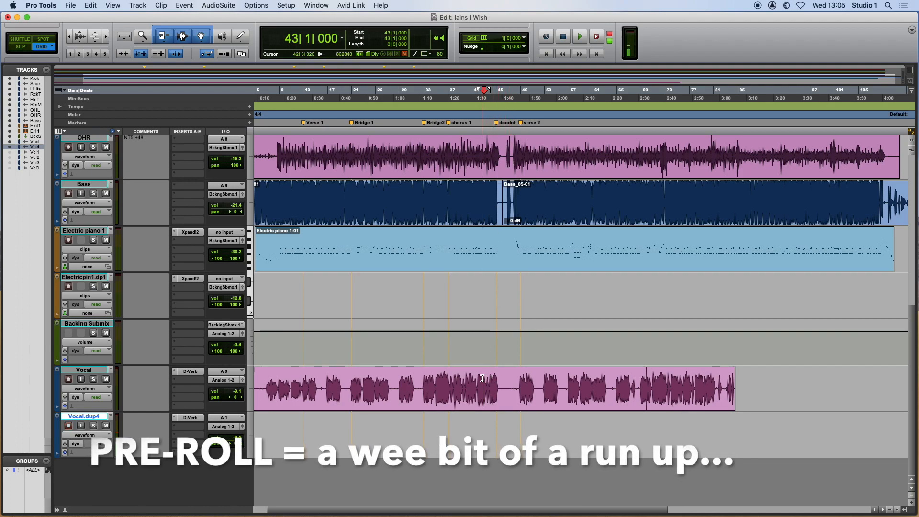
click(580, 37)
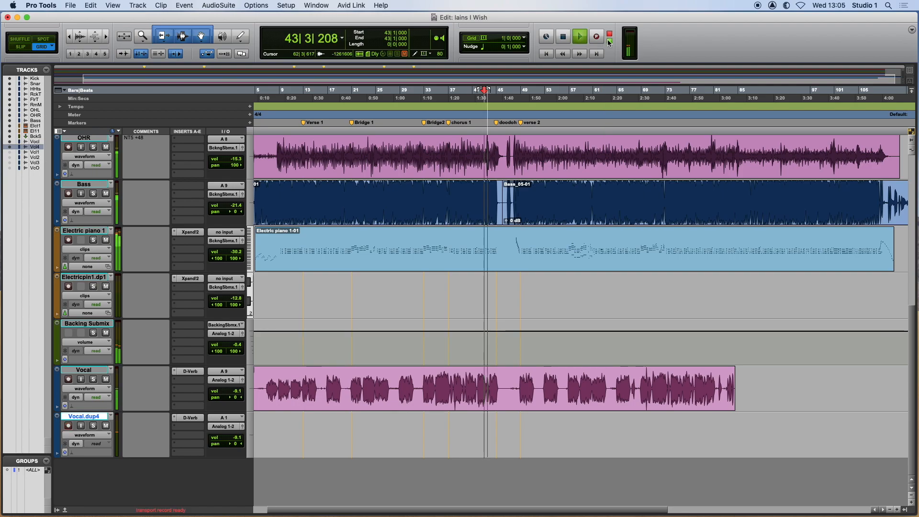
click(598, 40)
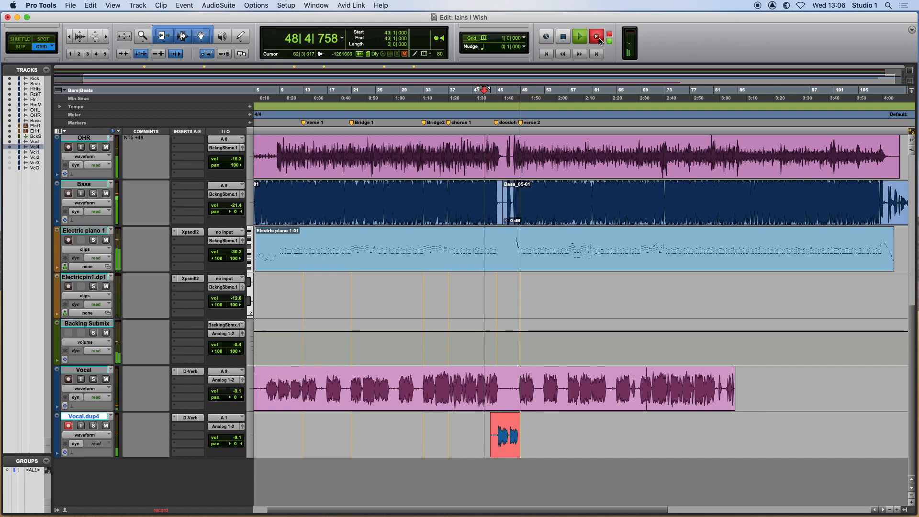
key(space)
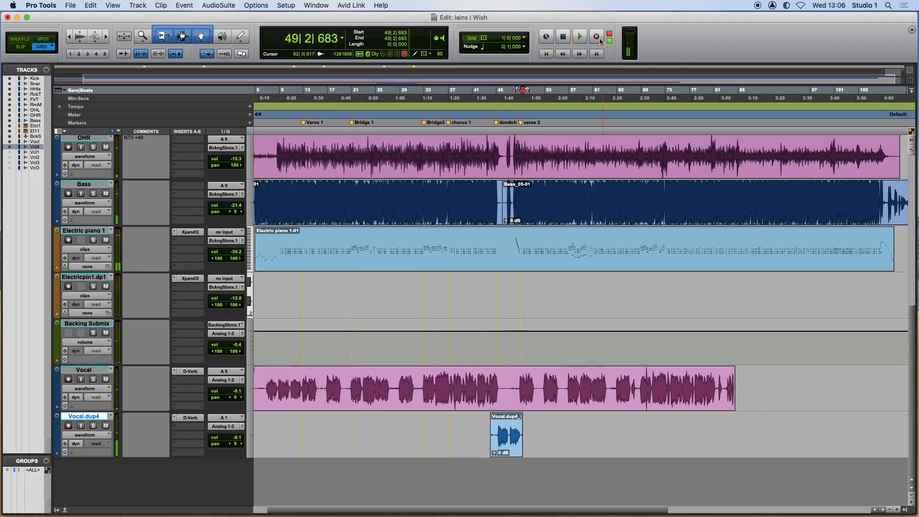
Duplicate the Vocal.dup4 track once without its active playlist, and record-enable the new Vocal.dup5 track in its place.
right_click(94, 416)
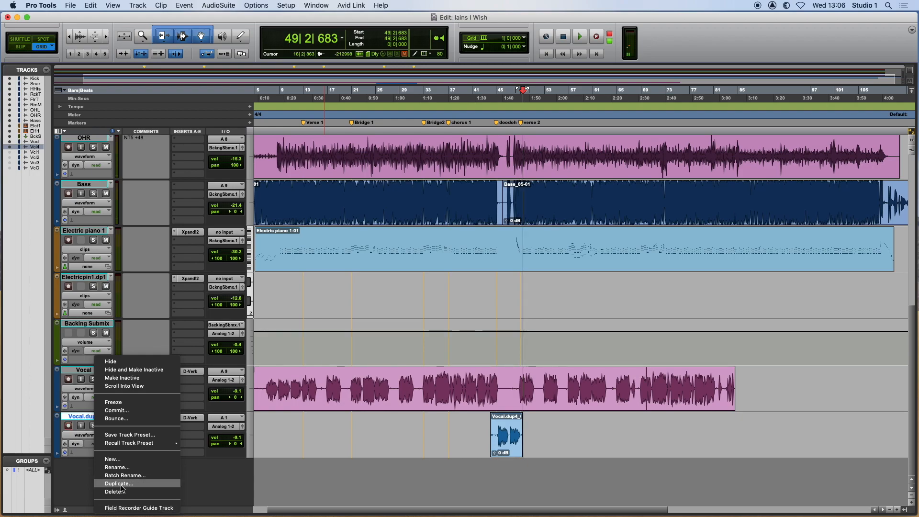
click(123, 486)
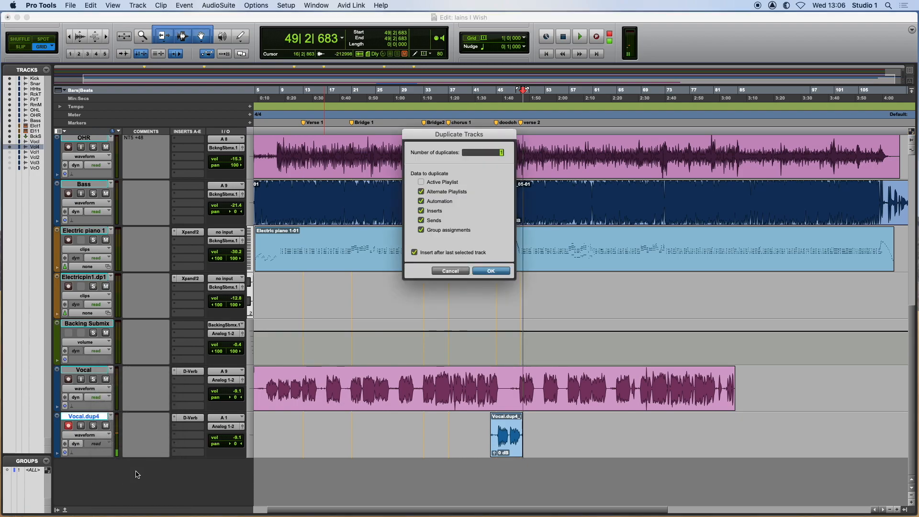
click(489, 271)
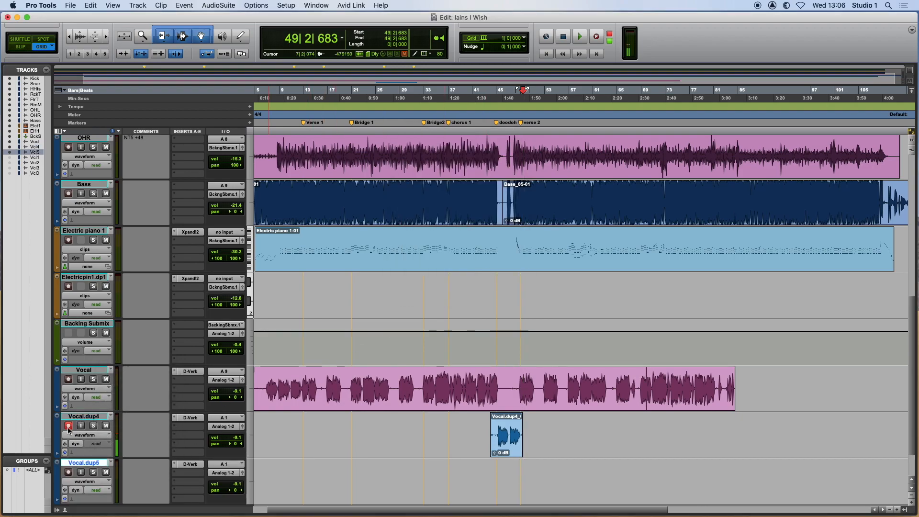
click(70, 472)
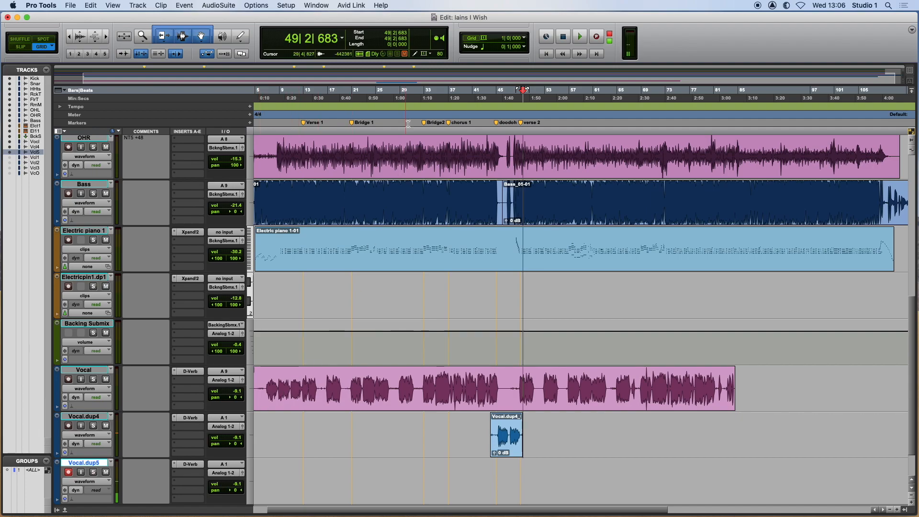
Play from bar 44 and punch in a second vocal overdub on Vocal.dup5, ending at about bar 49.
click(487, 131)
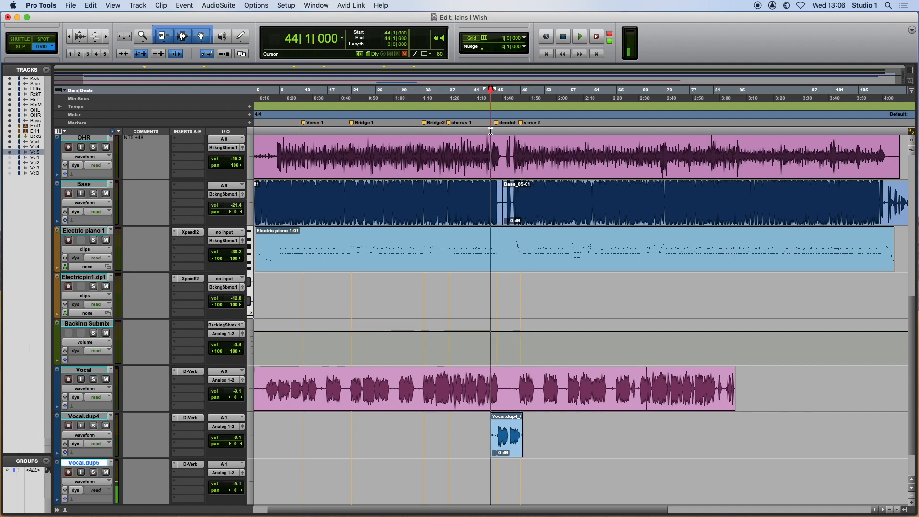
click(580, 39)
click(595, 39)
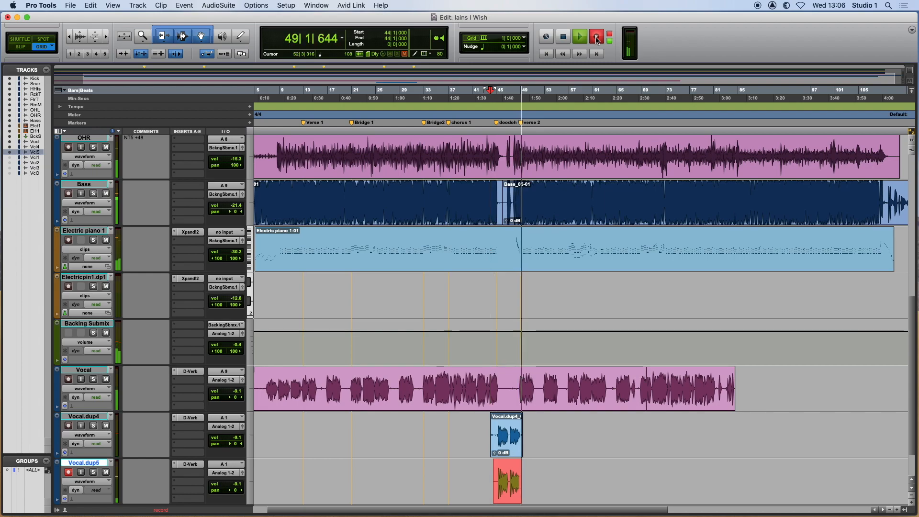
key(space)
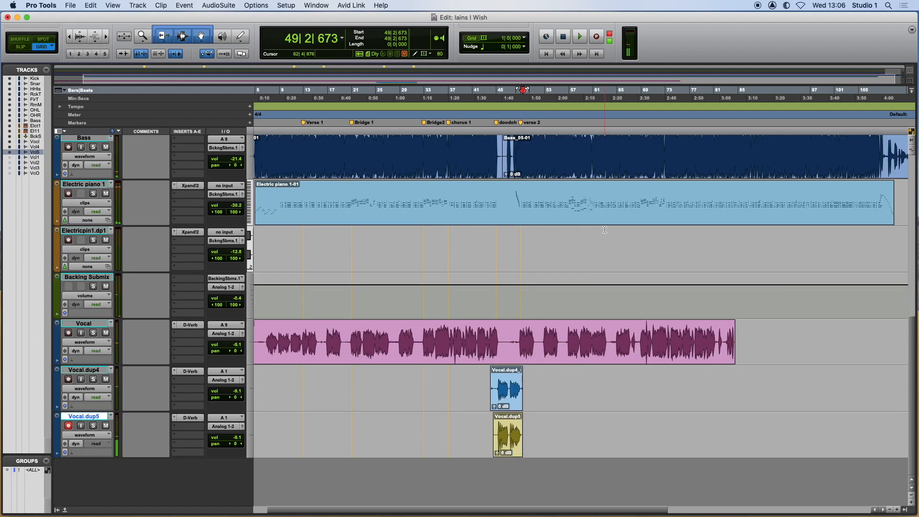
Duplicate the Vocal.dup5 track once without its active playlist, and record-enable the new Vocal.dup6 track in its place.
scroll(605, 227, down, 2)
right_click(75, 418)
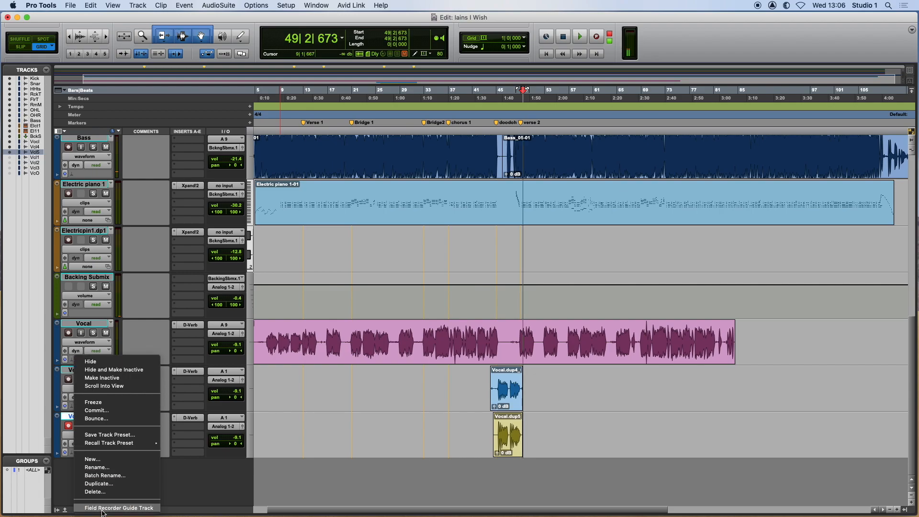
click(99, 483)
click(480, 271)
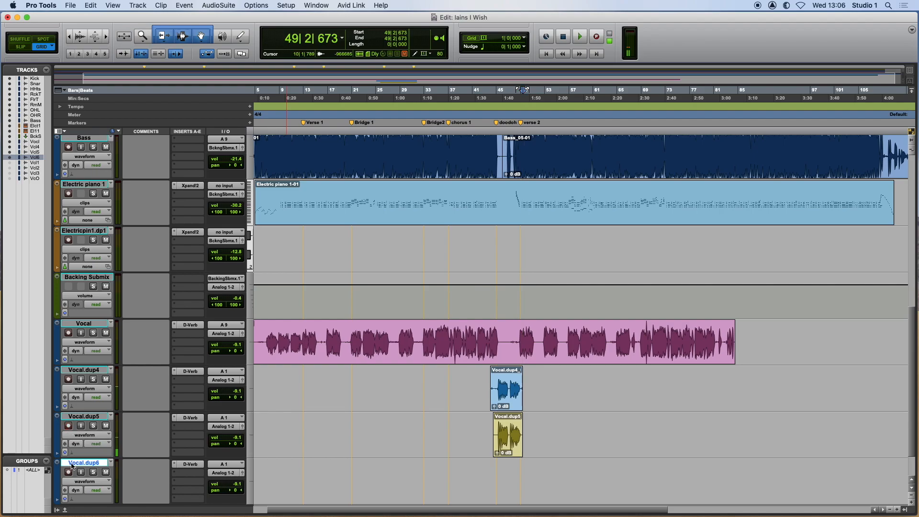
click(69, 472)
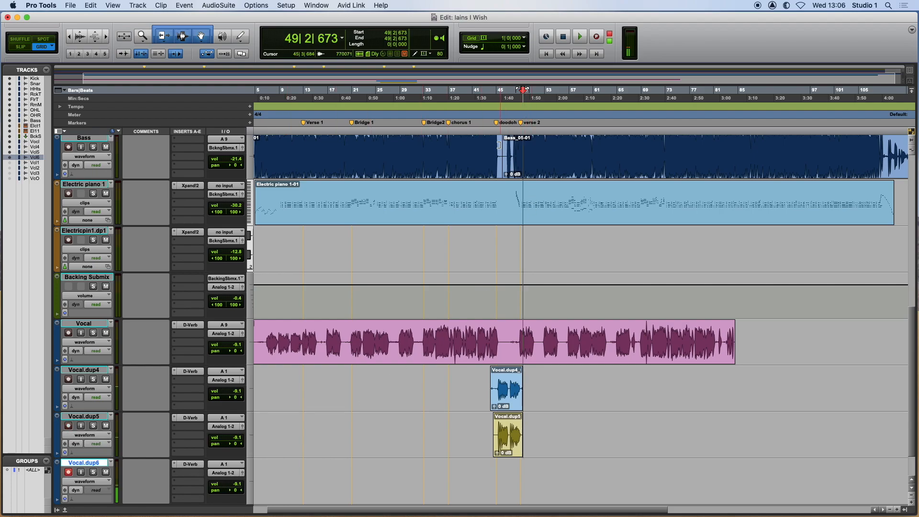
Play from bar 44 and punch in a vocal overdub on Vocal.dup6, stopping before bar 47.
click(492, 129)
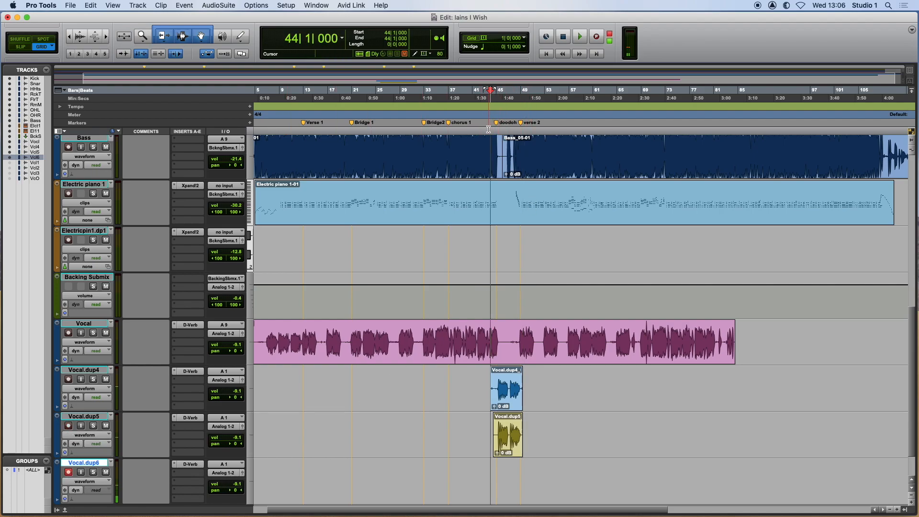
click(579, 36)
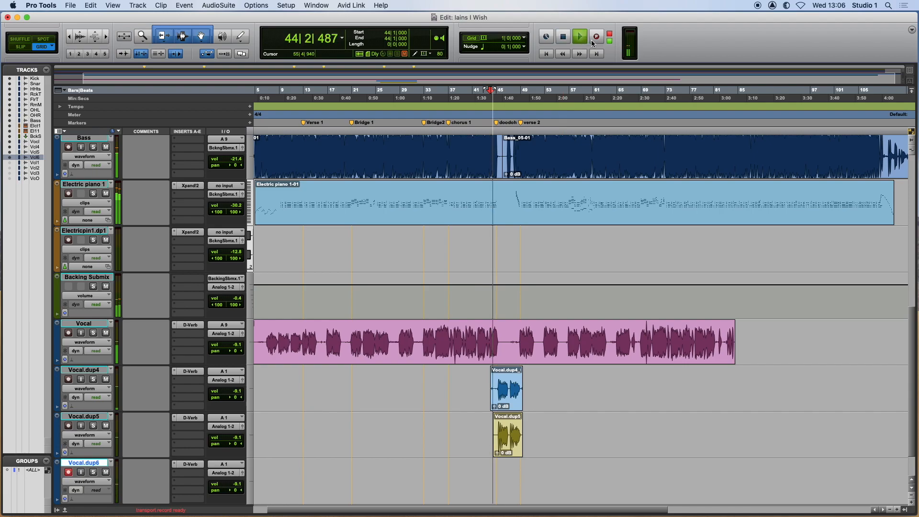
click(595, 41)
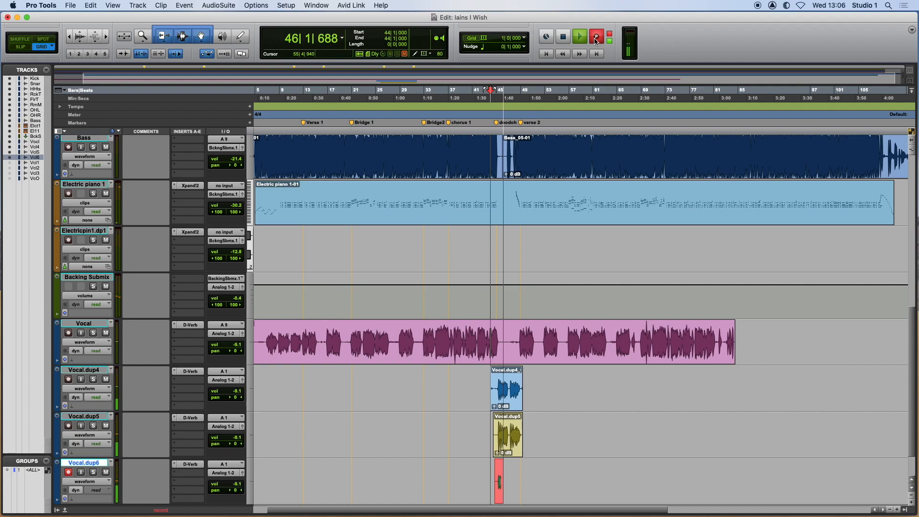
click(563, 39)
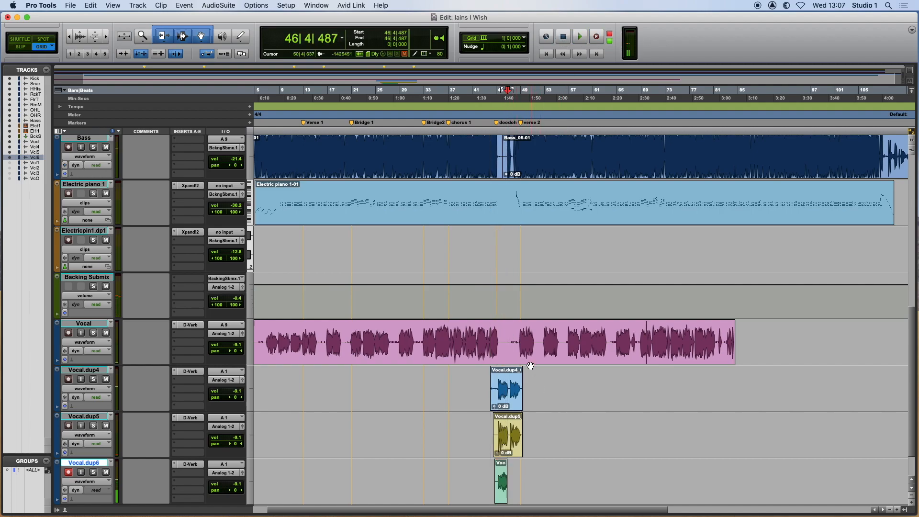
Return to bar 44 and punch in a new vocal take on Vocal.dup6, ending at about bar 49.
click(491, 129)
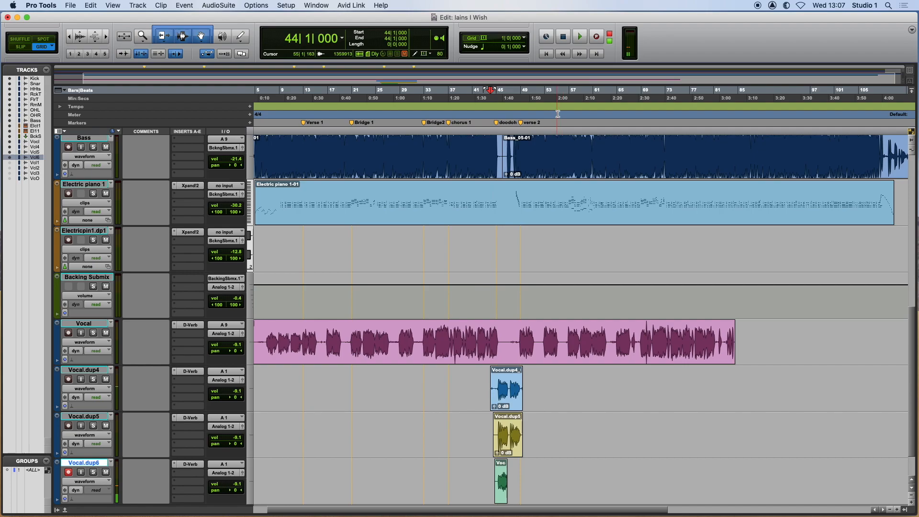
scroll(601, 46, right, 1)
scroll(600, 42, left, 3)
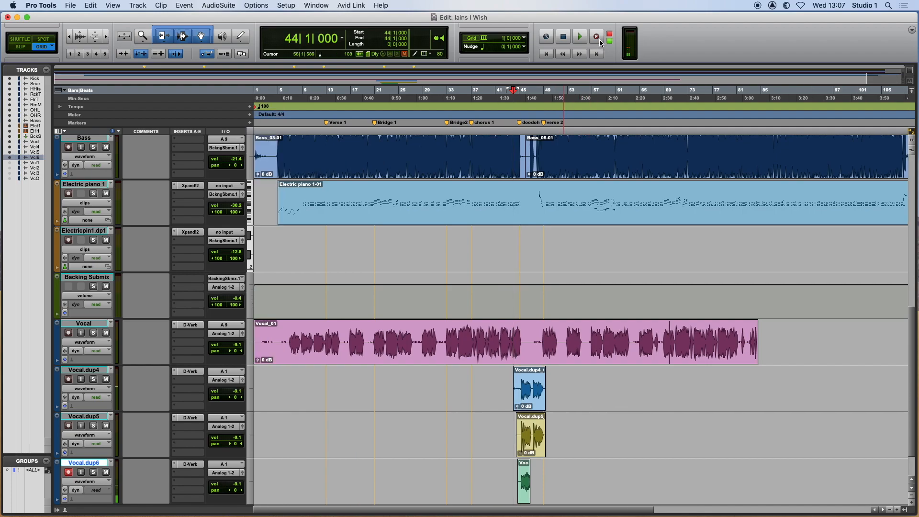
click(597, 37)
key(space)
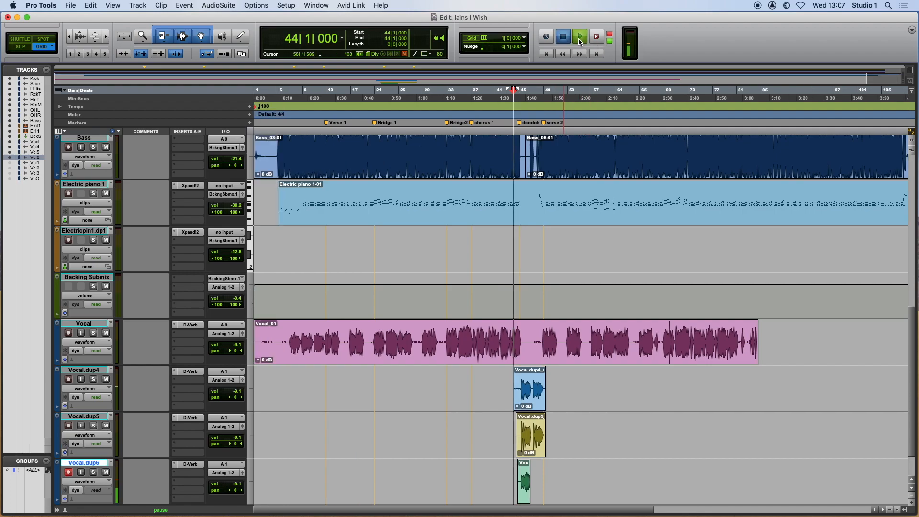
click(597, 37)
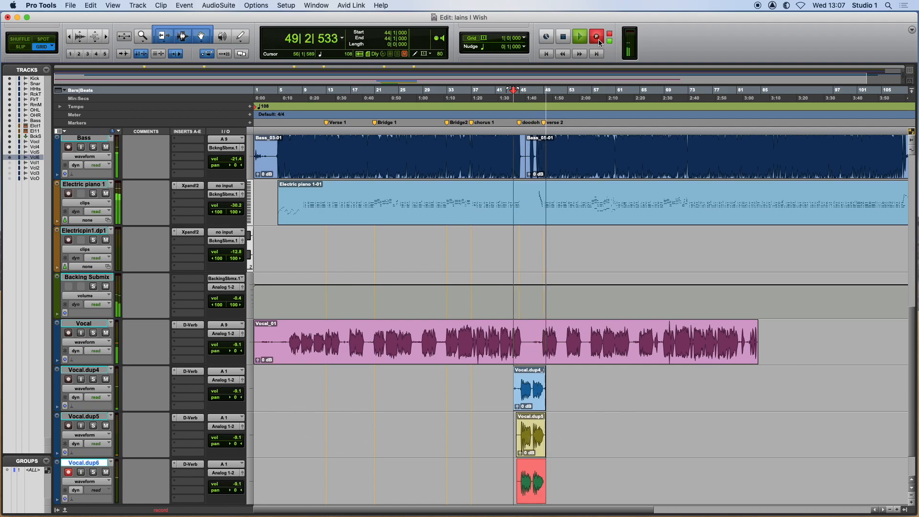
key(space)
Toggle the record-enable state and play back the layered vocal overdubs from around bar 44.
click(519, 123)
key(shift+r)
key(space)
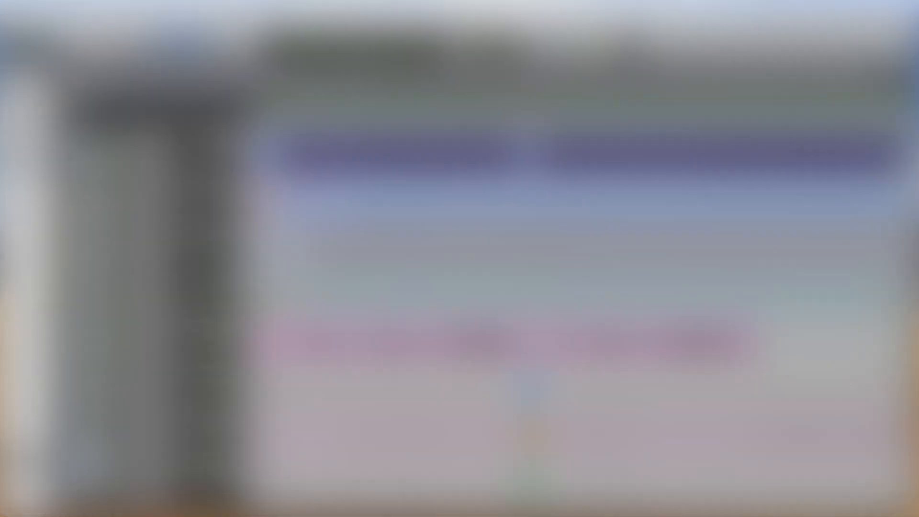
key(shift+r)
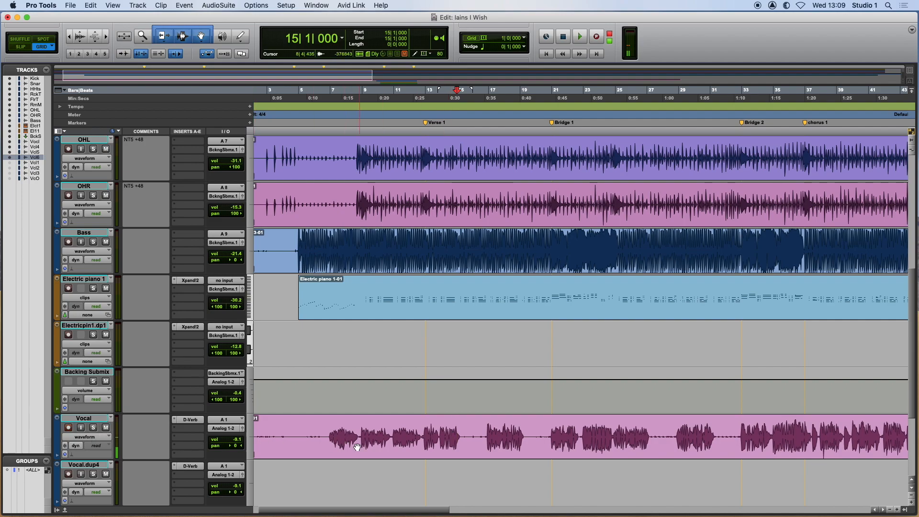
Play back the phrase on the main Vocal track from about bar 16 to bar 18.
click(486, 430)
click(473, 433)
key(space)
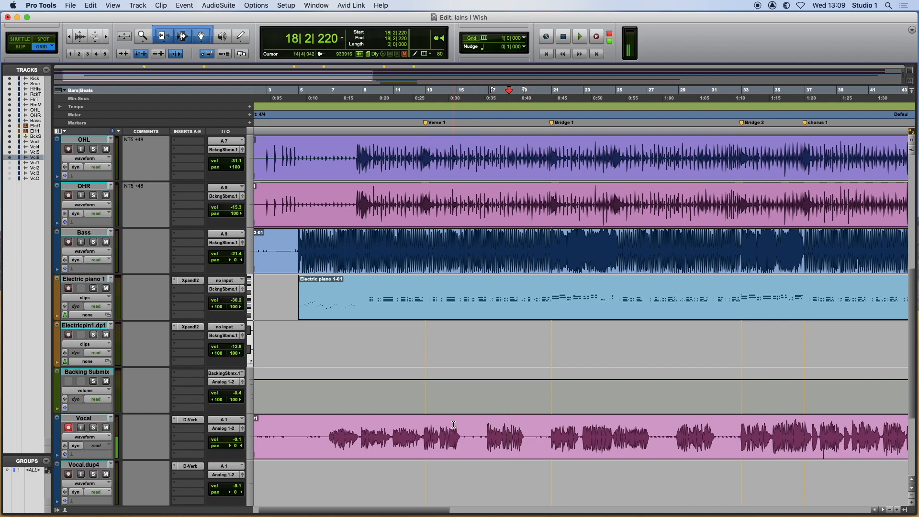
Play from bar 14 and punch in a replacement phrase on the Vocal track from about bar 16 to bar 20.
click(457, 429)
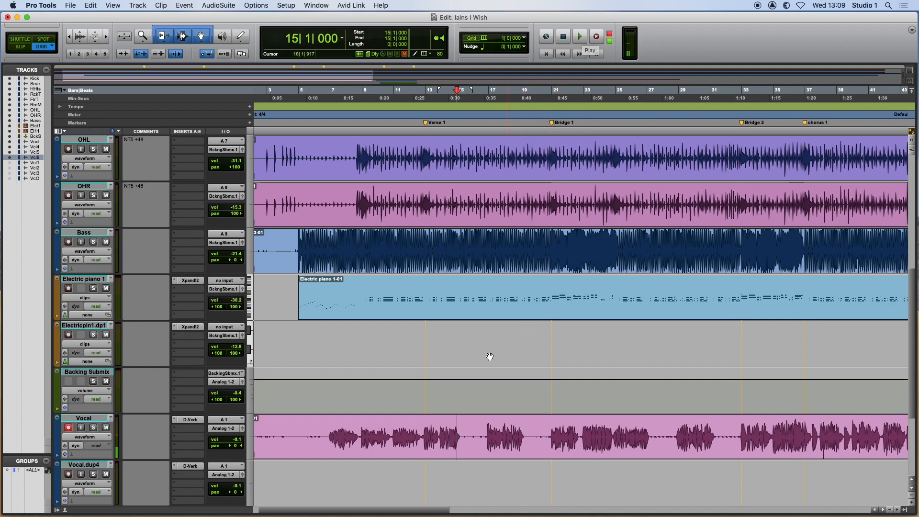
click(440, 423)
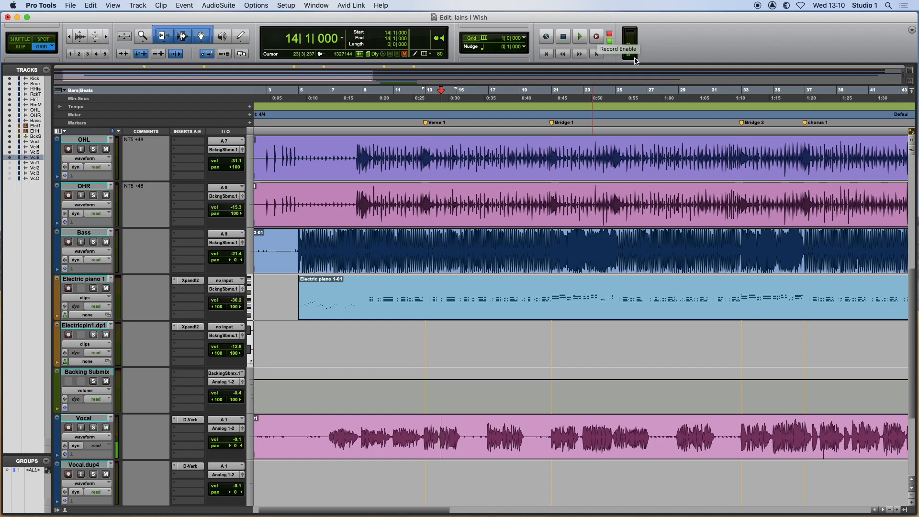
click(576, 40)
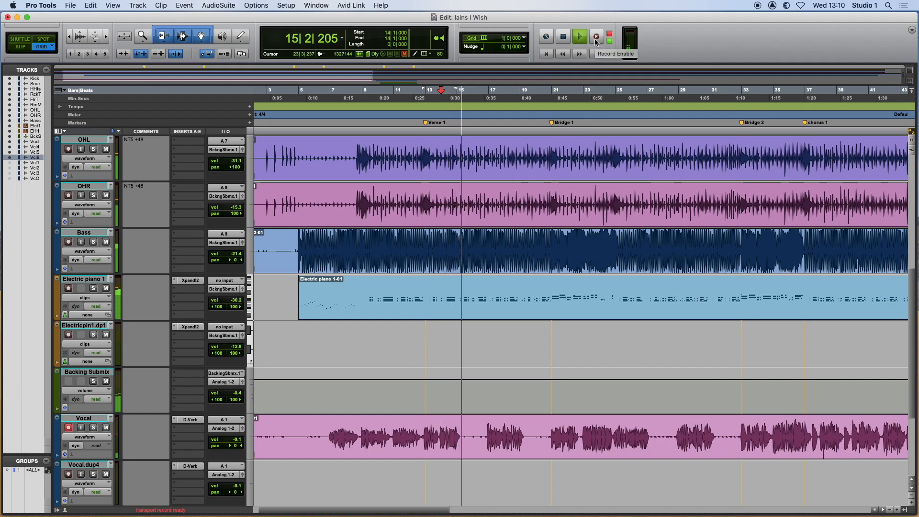
click(597, 39)
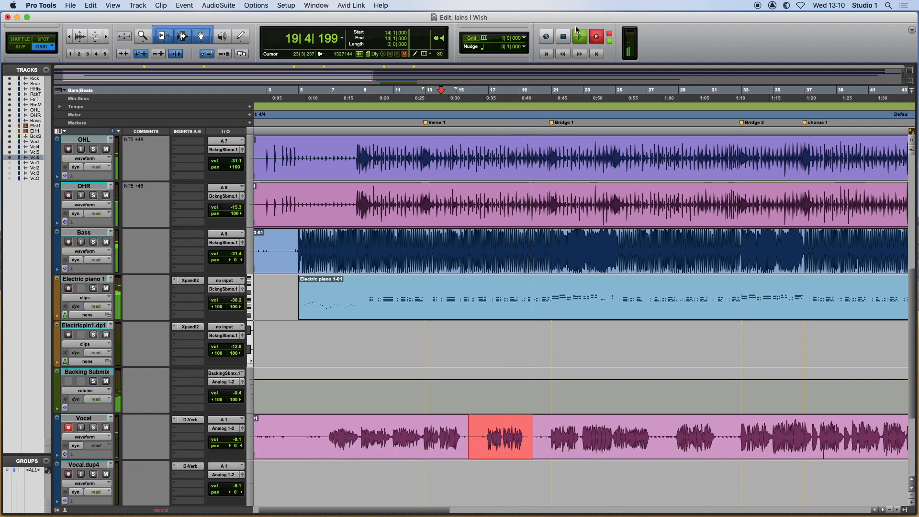
click(565, 38)
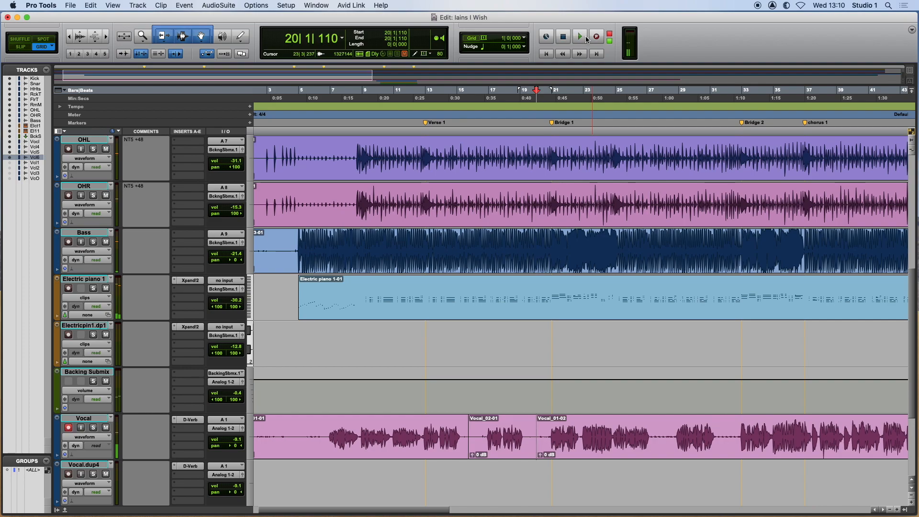
Play back the replaced Vocal phrase from bar 15 to about bar 19.
click(456, 416)
key(space)
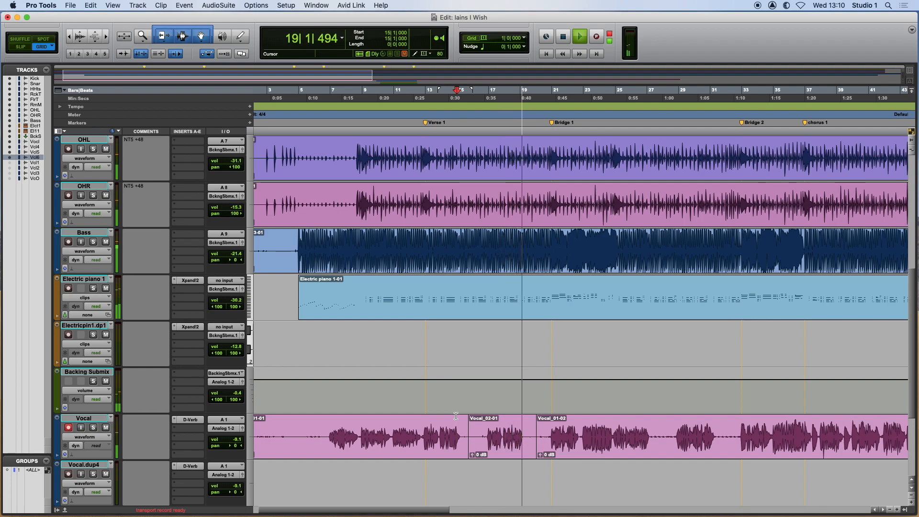
key(space)
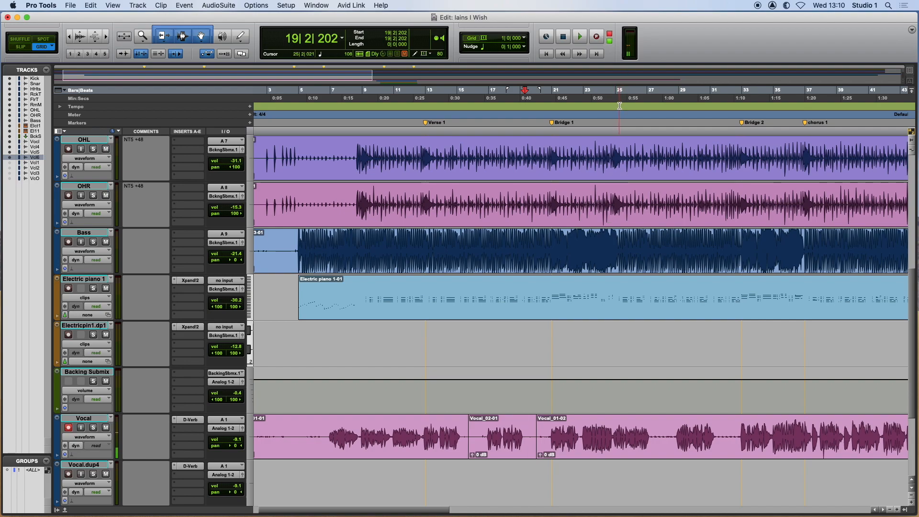
Play from bar 14 and punch in another take of the Vocal phrase from about bar 16, punching out just before bar 20.
scroll(458, 428, right, 2)
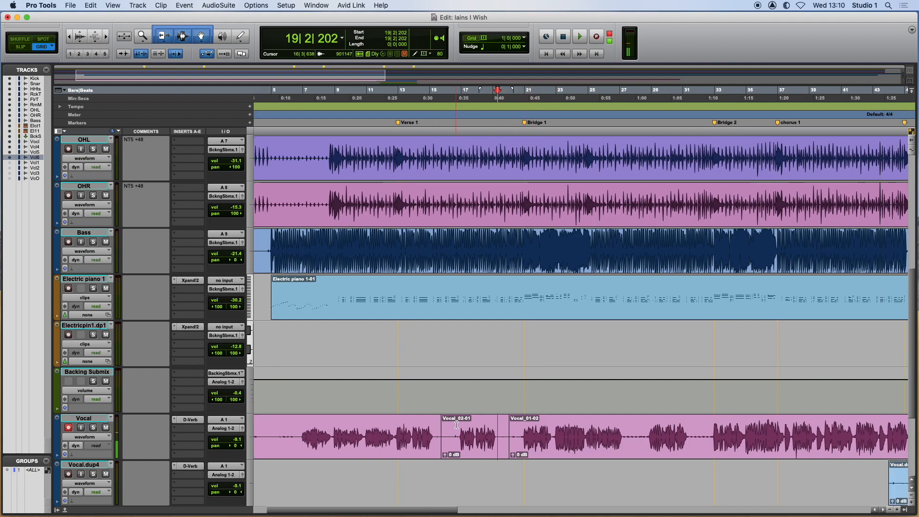
click(423, 423)
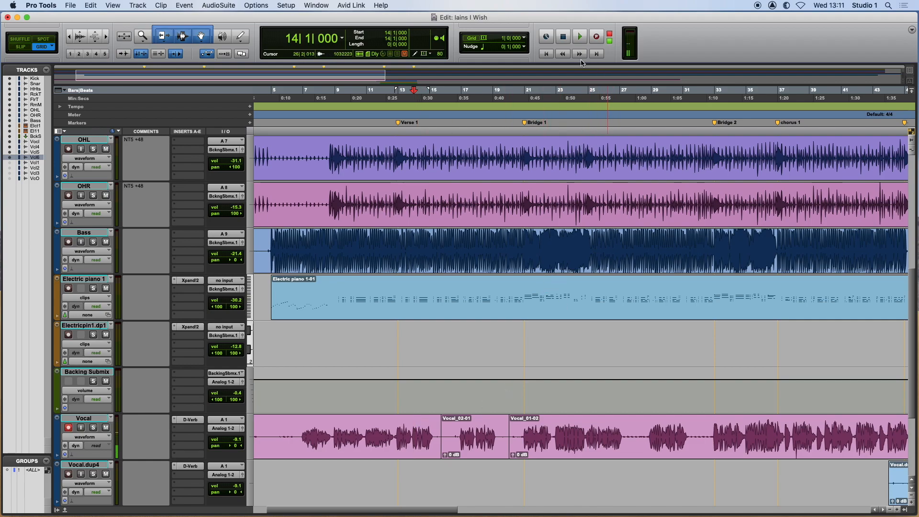
click(579, 38)
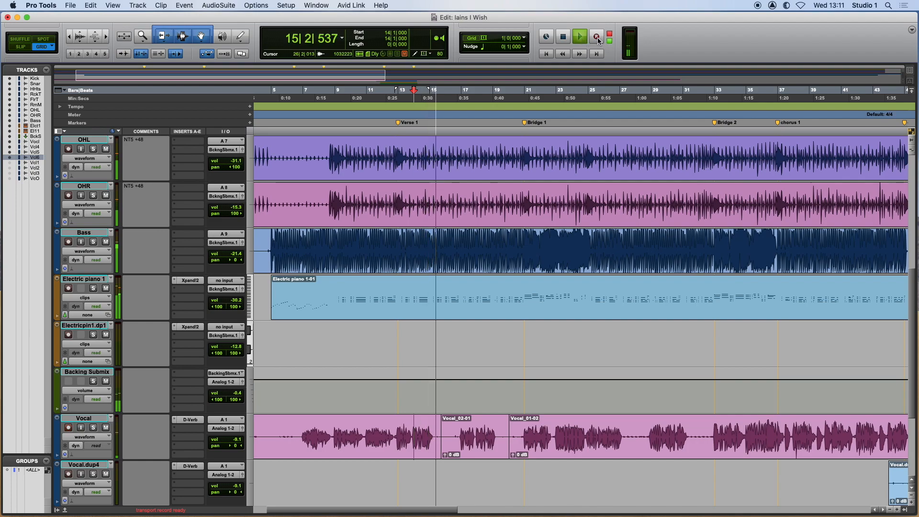
click(597, 38)
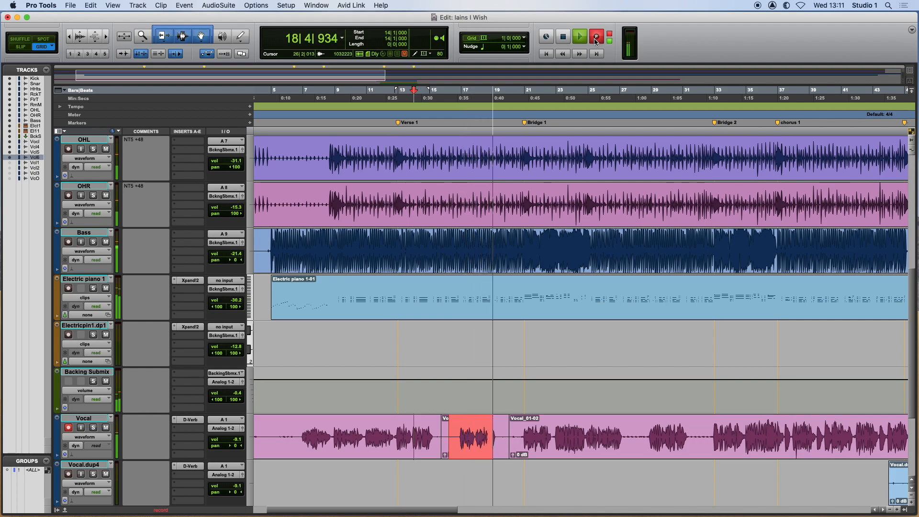
click(595, 38)
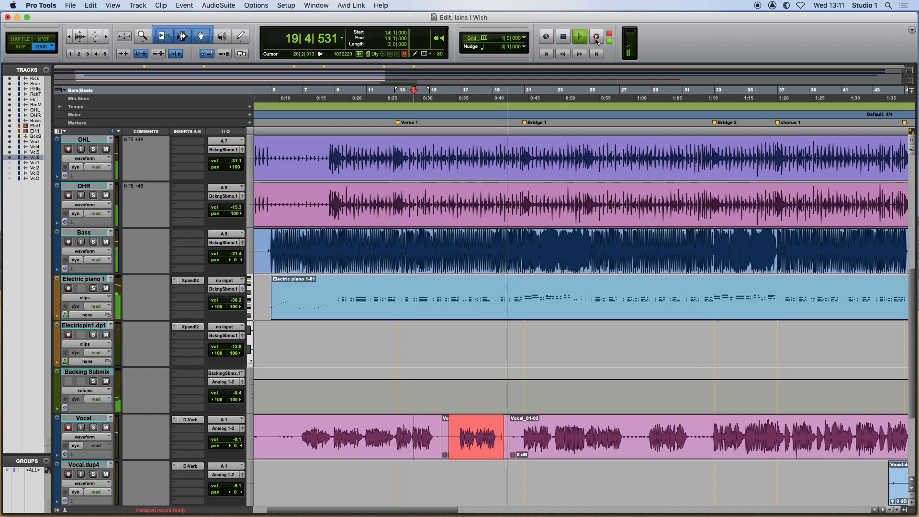
click(566, 41)
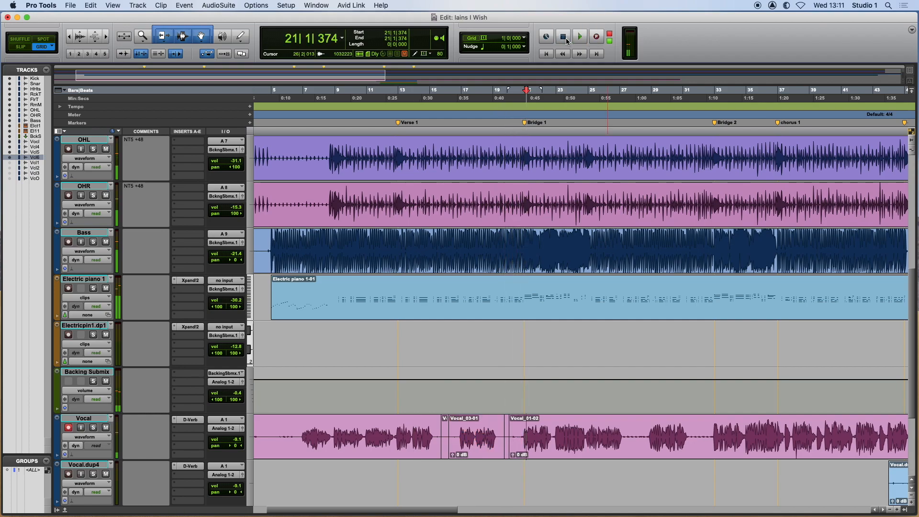
Play back the second replacement take on the Vocal track from bar 15 to about bar 19.
click(433, 402)
key(space)
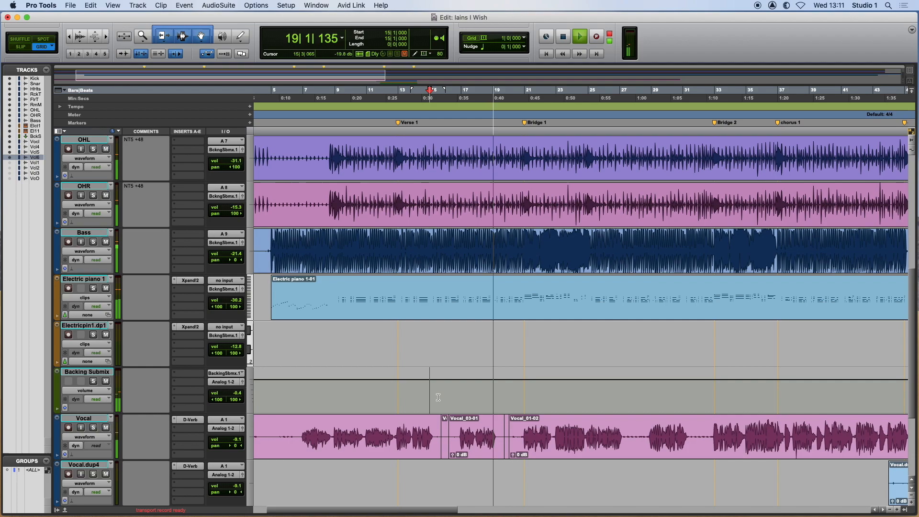
key(space)
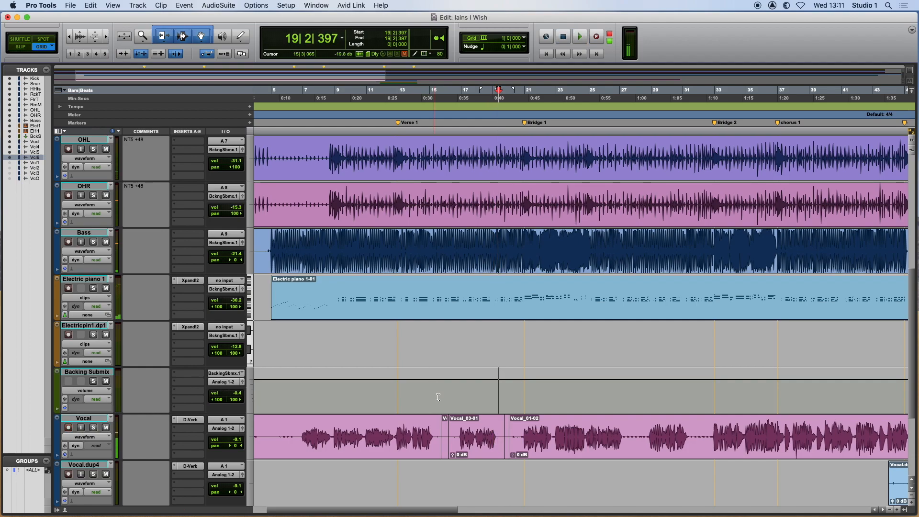
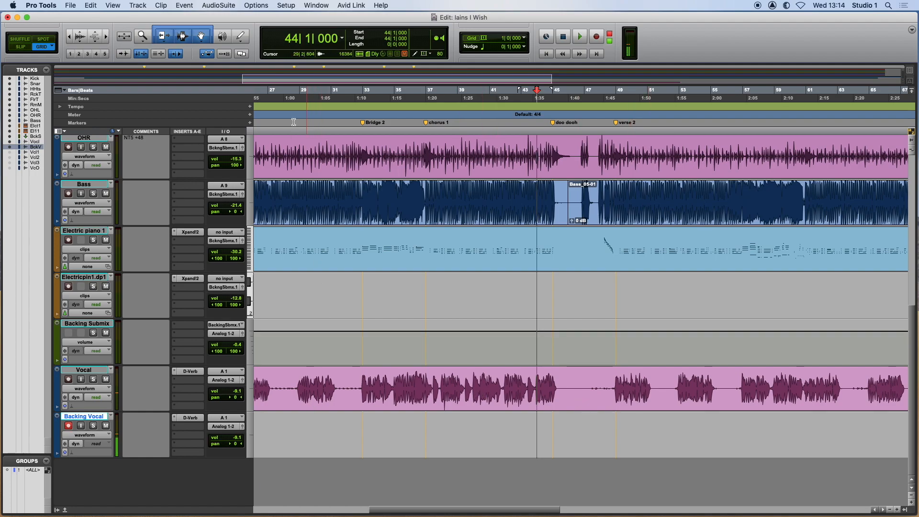
Create a click track and play the session from bar 44 to about bar 47 to check the click.
click(139, 6)
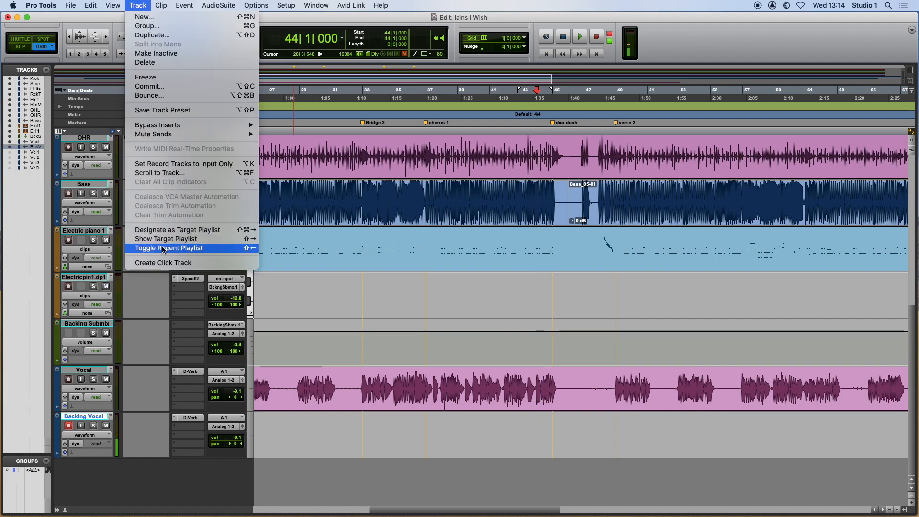
click(163, 263)
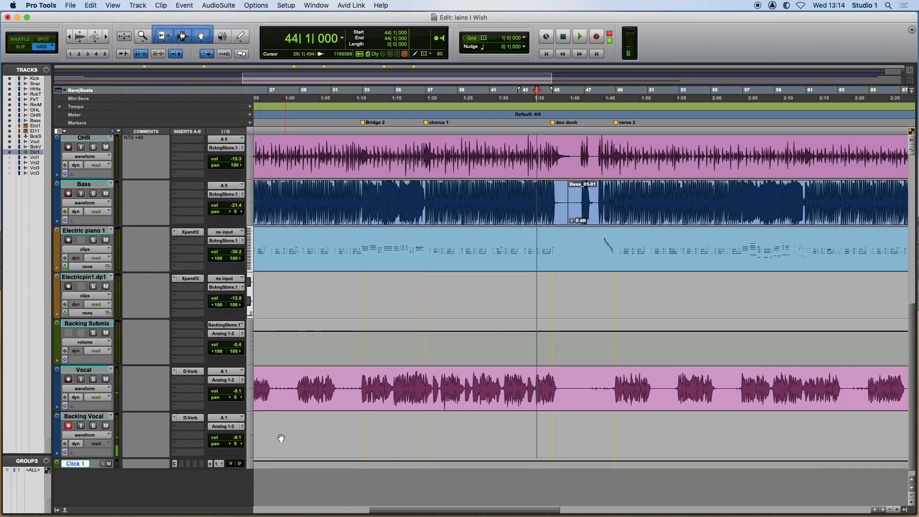
key(space)
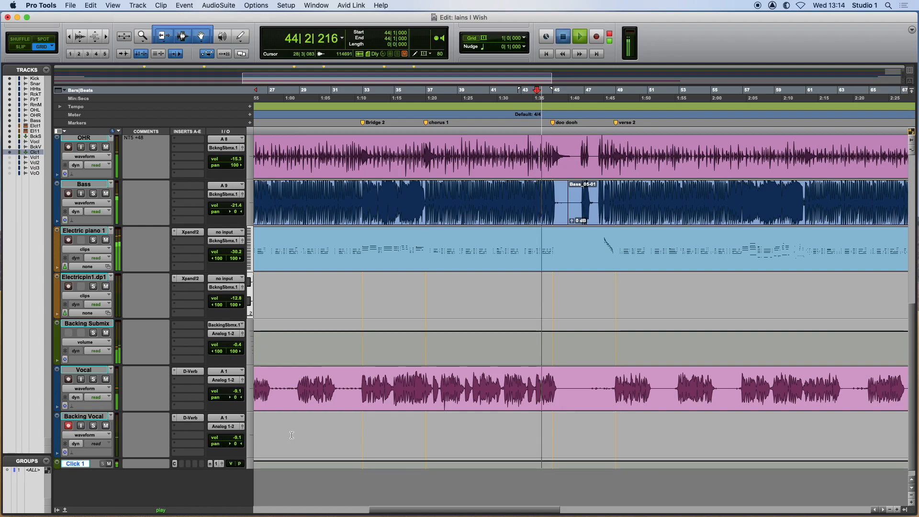
key(space)
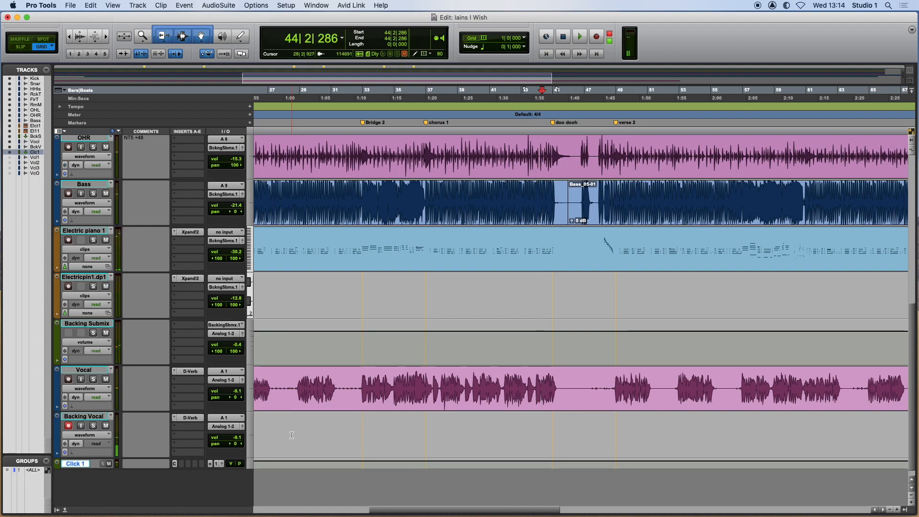
key(space)
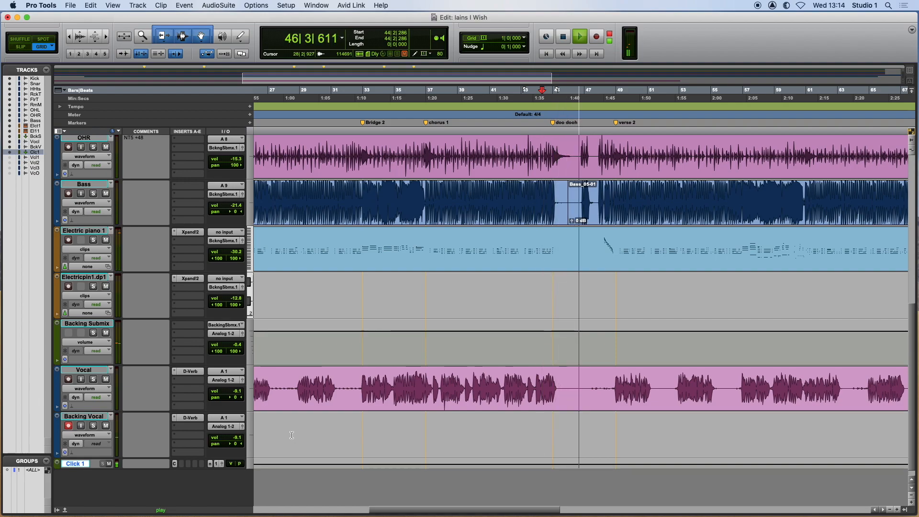
key(space)
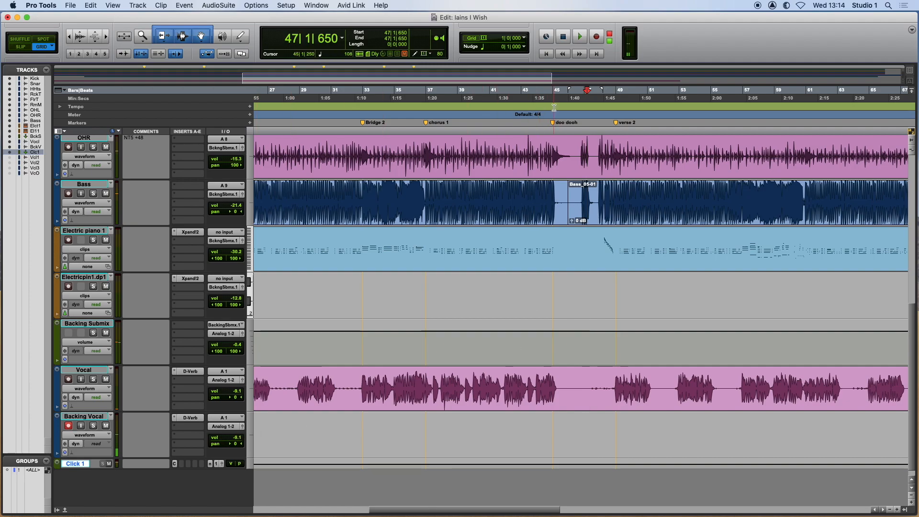
Record a backing vocal take on the Backing Vocal track from bar 44 to about bar 49.
click(546, 129)
click(535, 130)
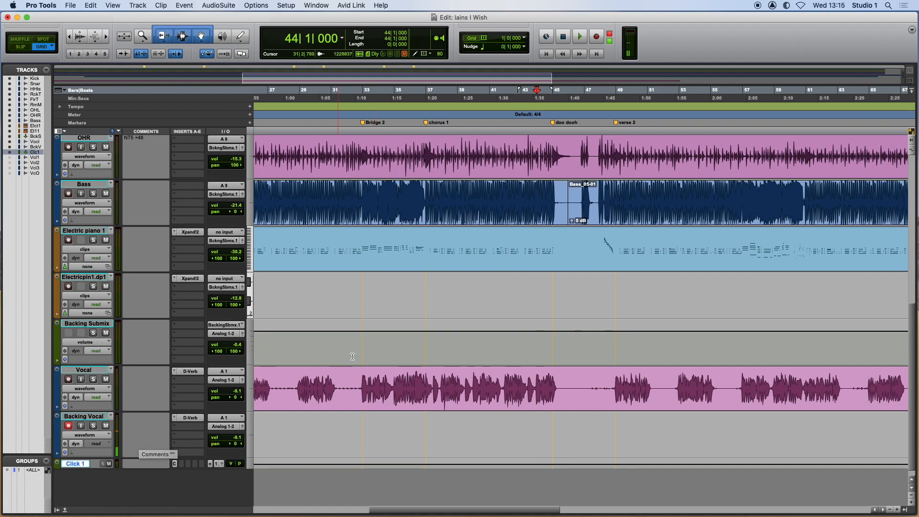
click(596, 37)
click(580, 39)
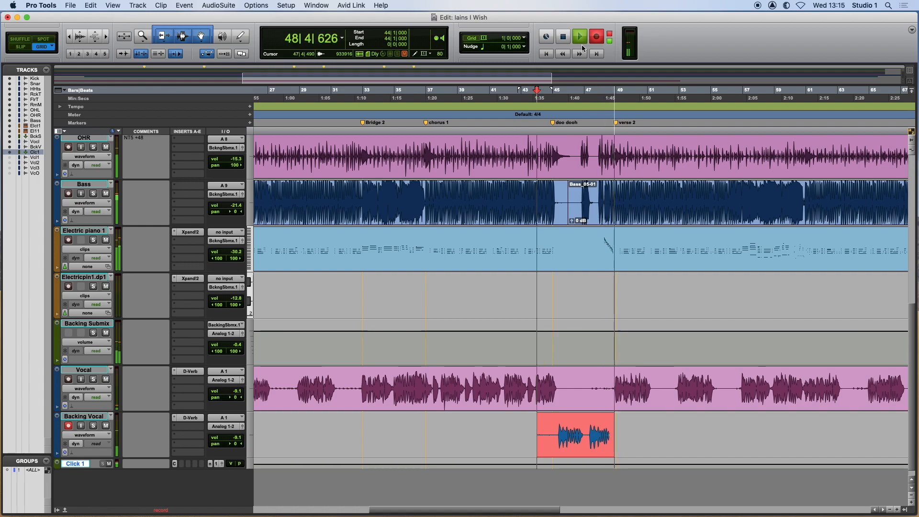
key(space)
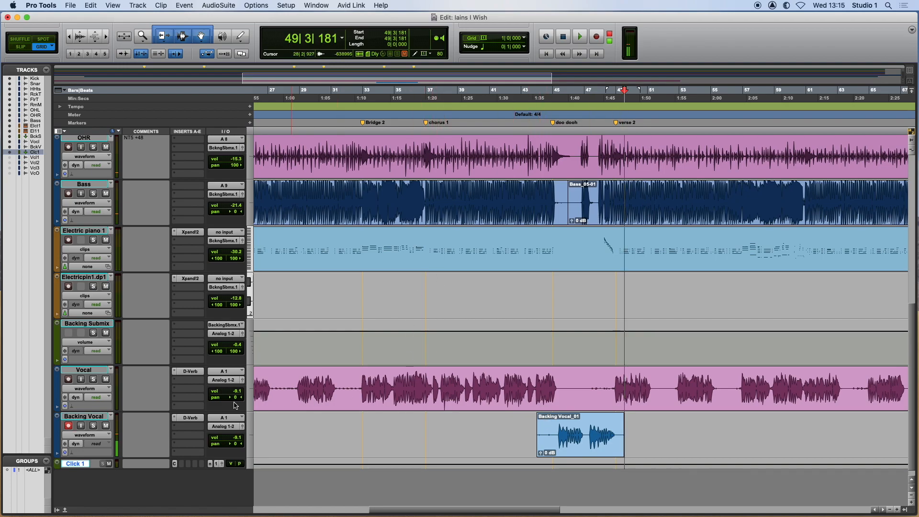
Create a new playlist named Backing Vocal.01 on the Backing Vocal track.
click(111, 415)
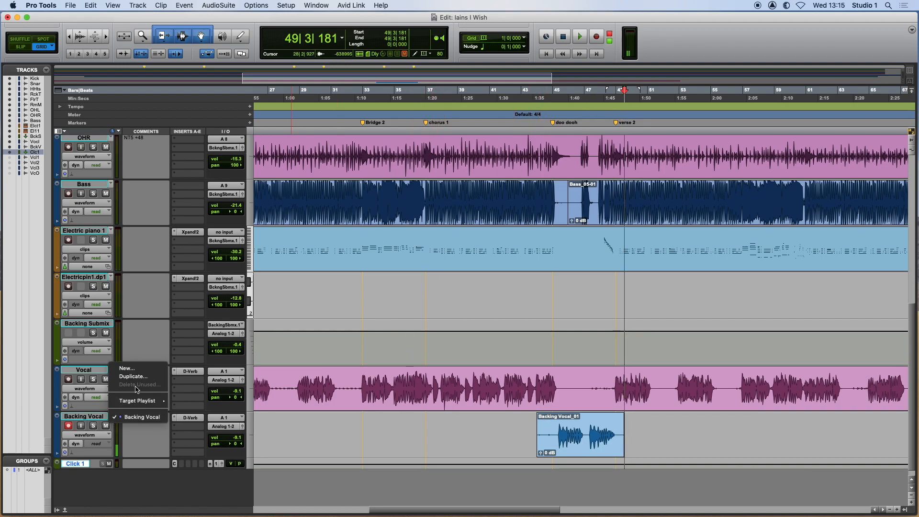
click(150, 443)
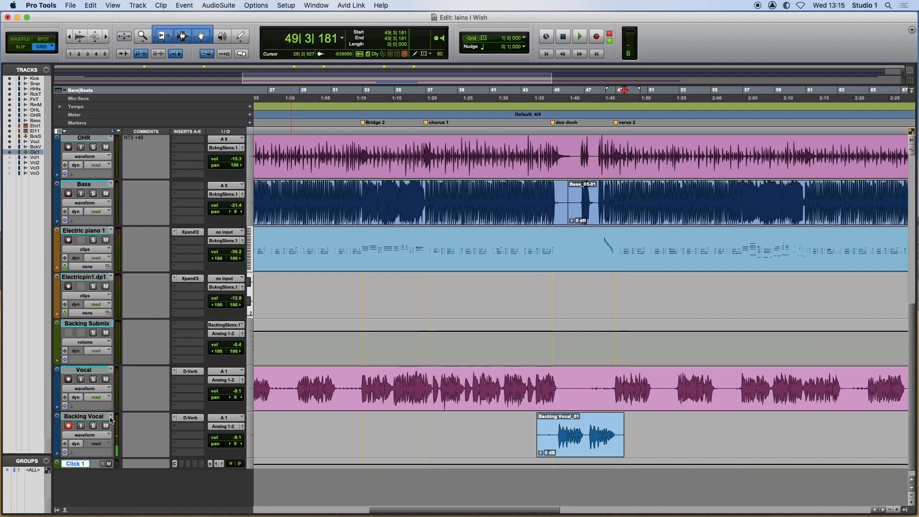
click(110, 418)
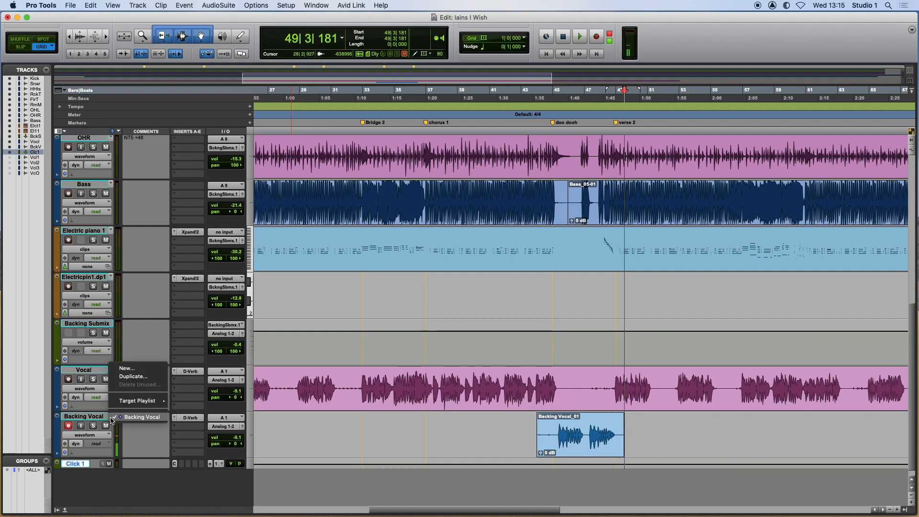
click(132, 371)
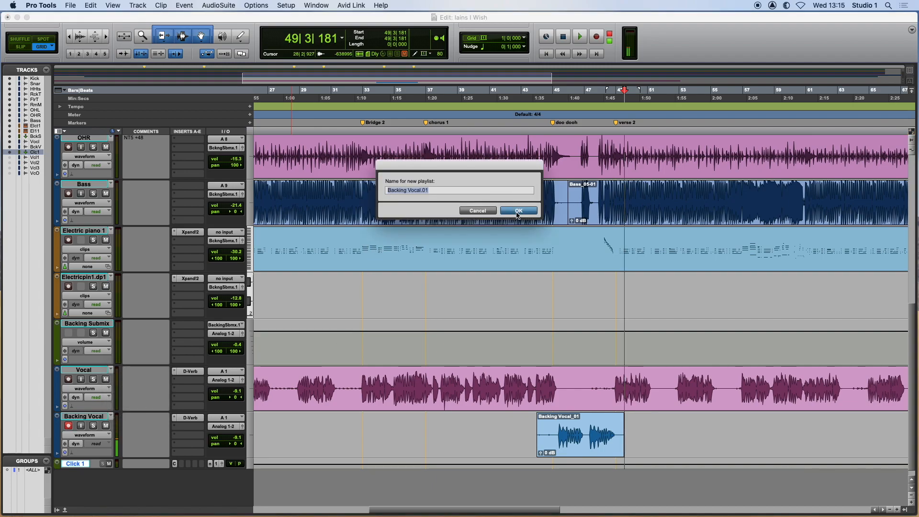
key(Return)
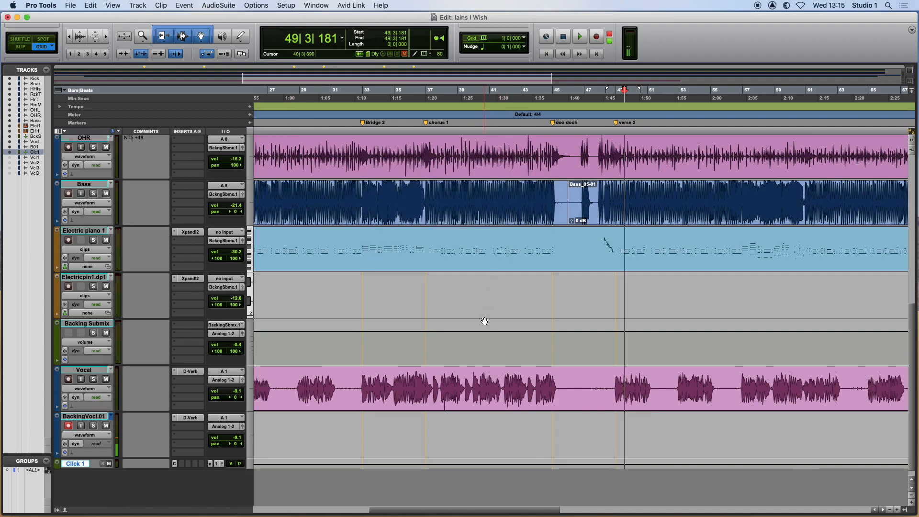
Record a second backing vocal take on the Backing Vocal.01 playlist from bar 44 to about bar 49.
click(536, 421)
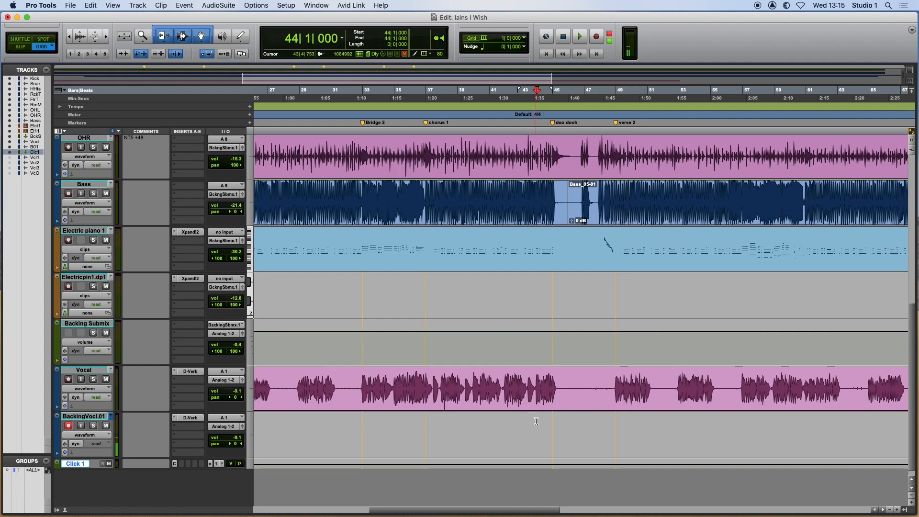
click(598, 41)
click(580, 38)
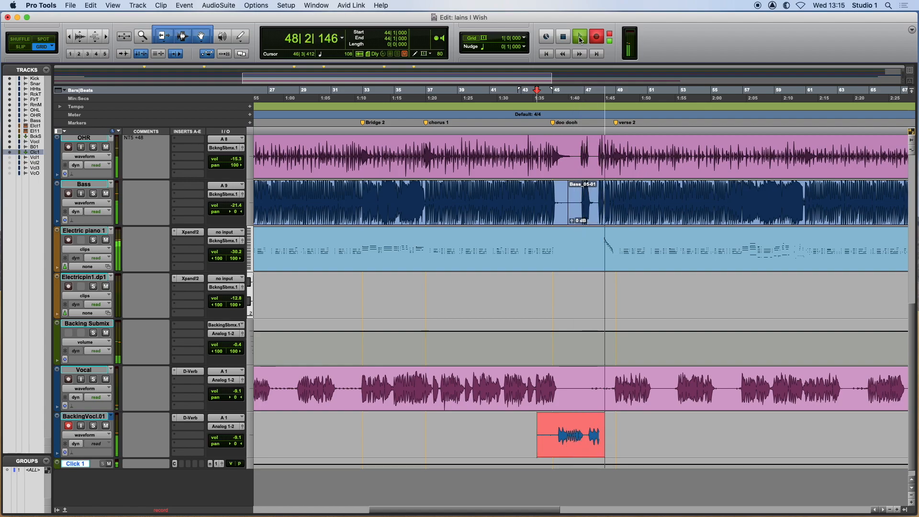
click(580, 39)
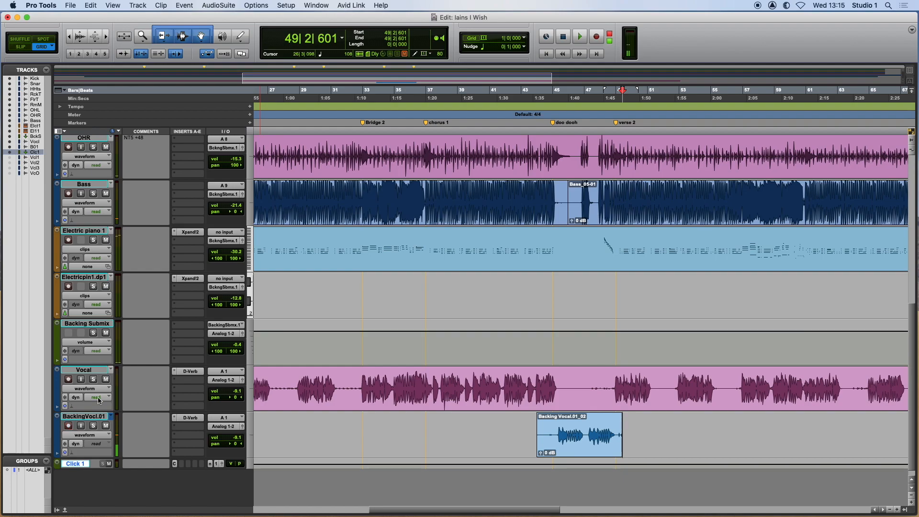
Create another new playlist named Backing Vocal.02 on the backing vocal track.
click(114, 418)
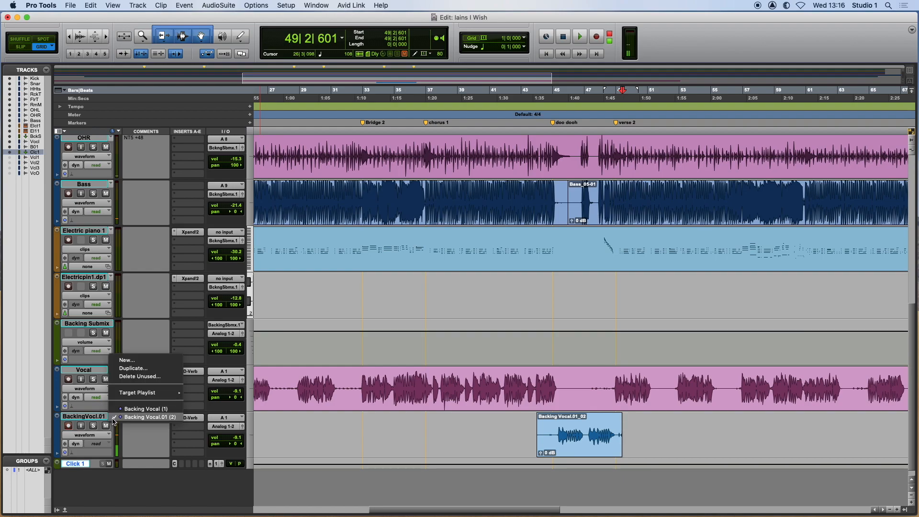
click(294, 449)
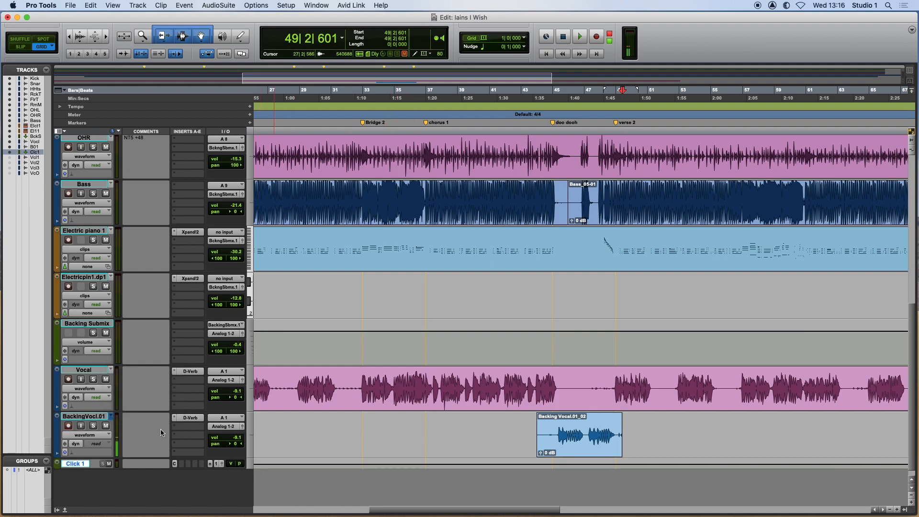
click(97, 417)
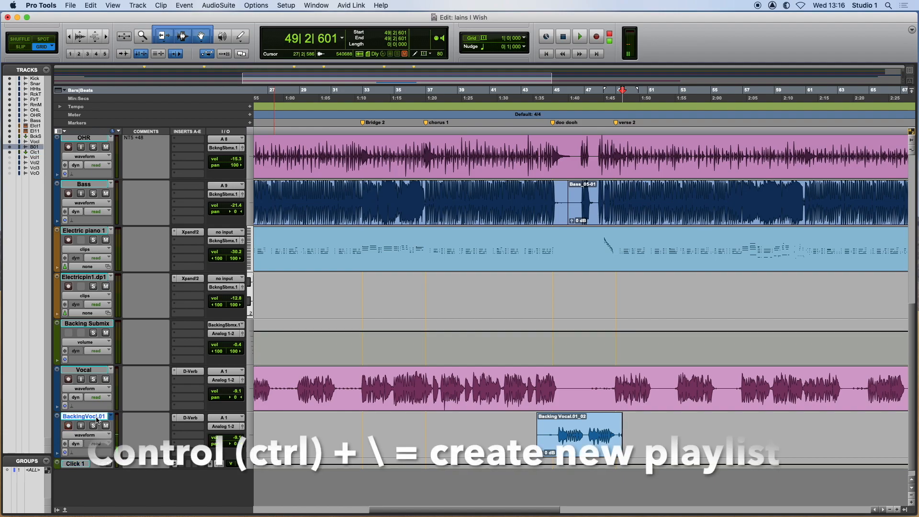
key(ctrl+backslash)
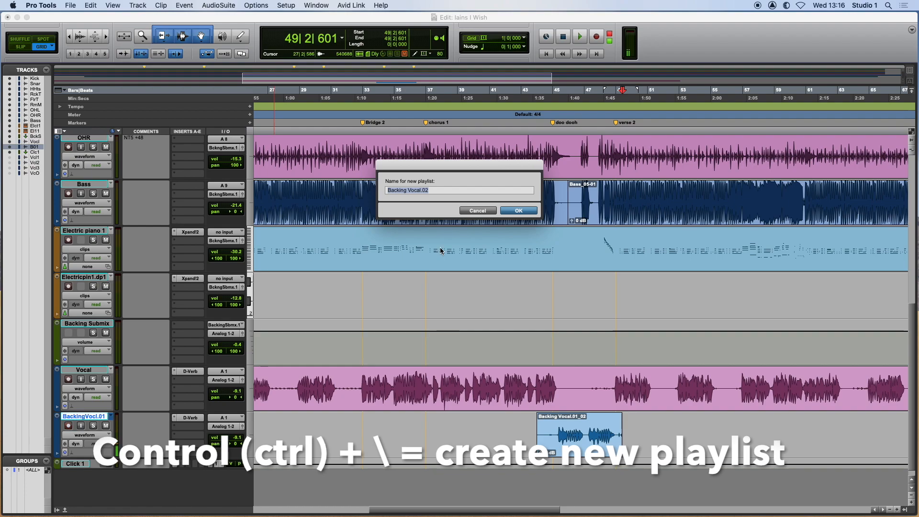
click(516, 211)
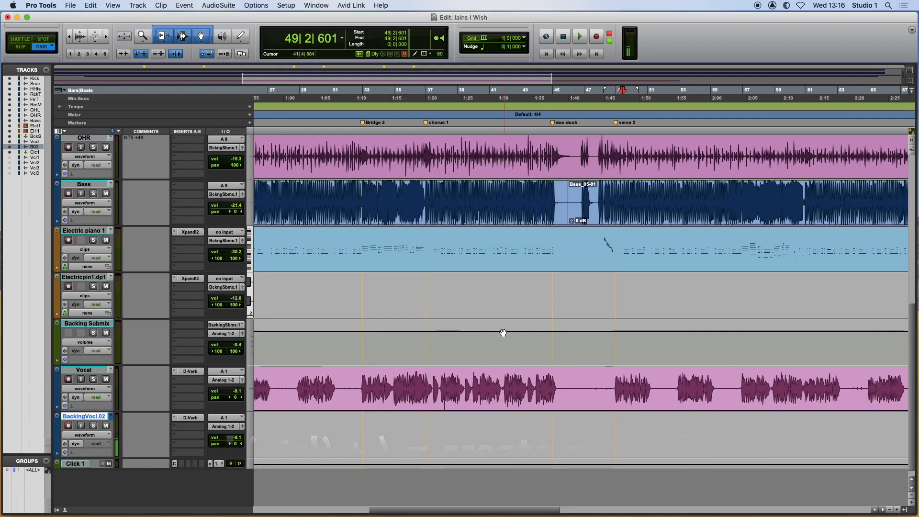
click(540, 129)
key(shift+r)
key(space)
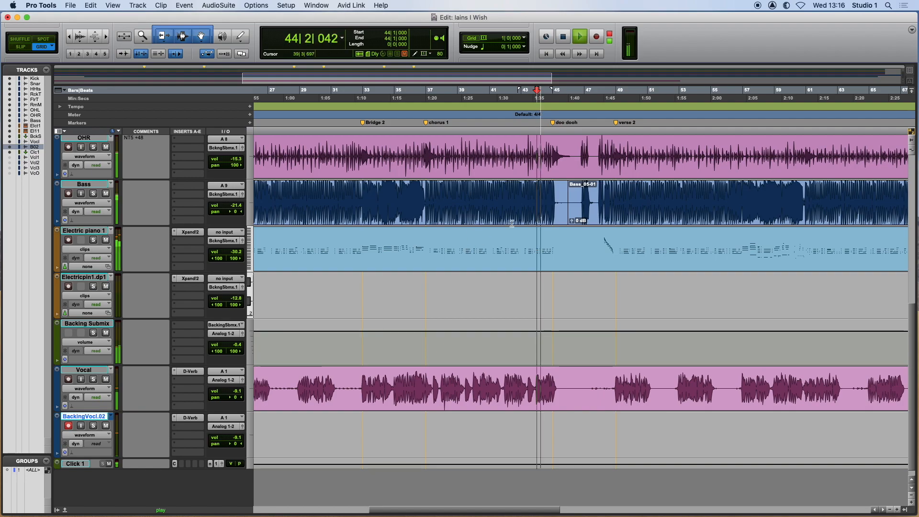
key(space)
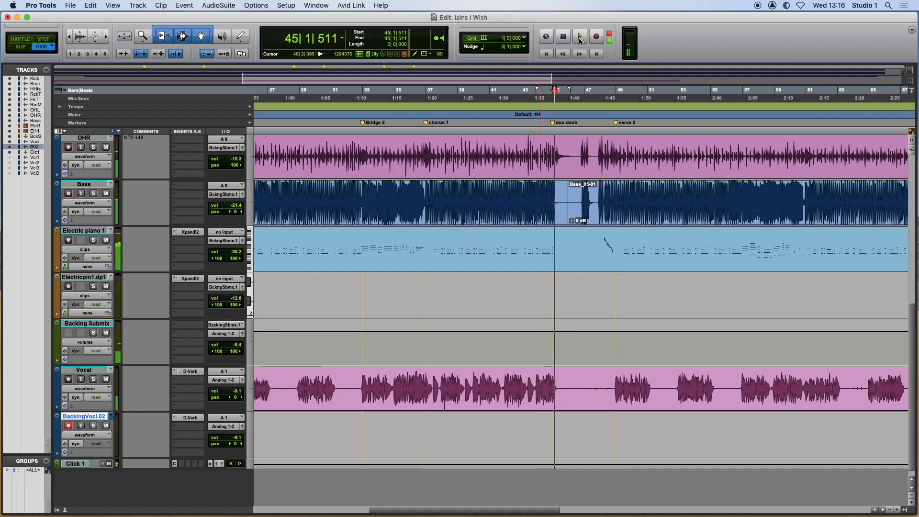
click(580, 37)
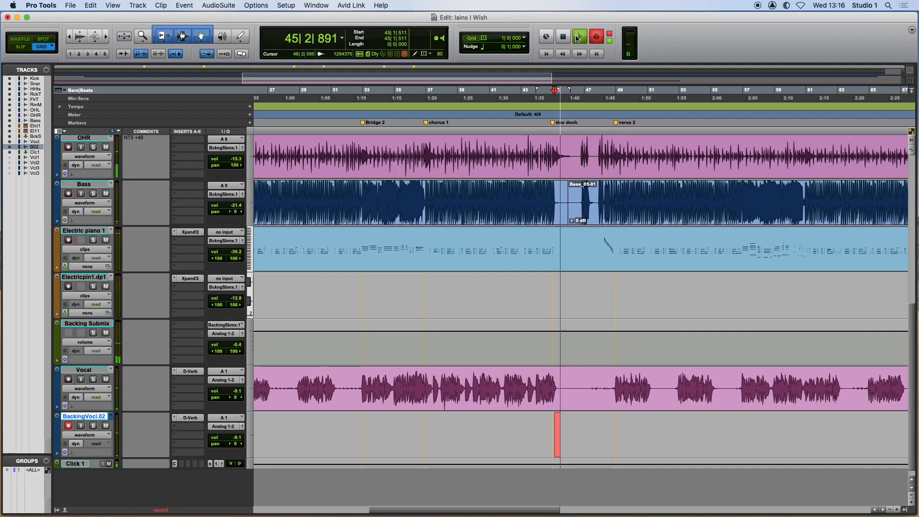
key(space)
Record a take on the Backing Vocal.02 playlist from bar 44 to about bar 49 and trim its start to bar 45.
click(538, 131)
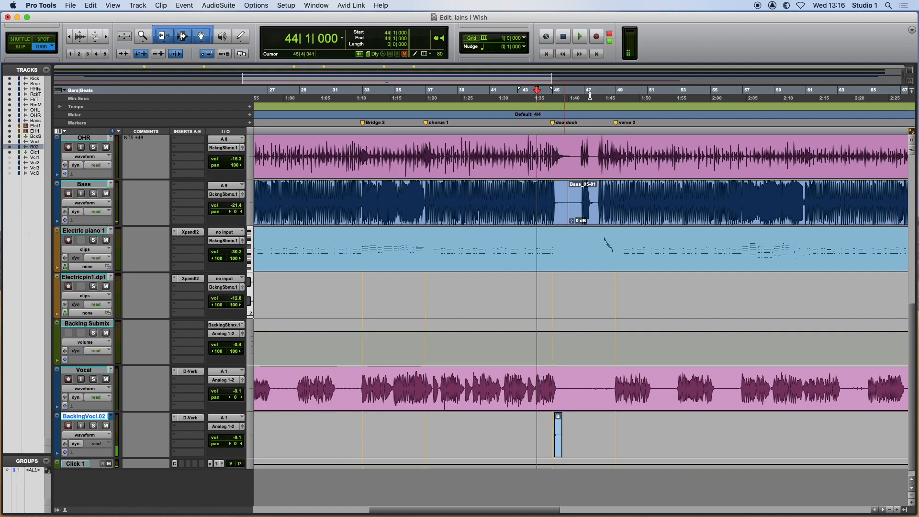
click(581, 40)
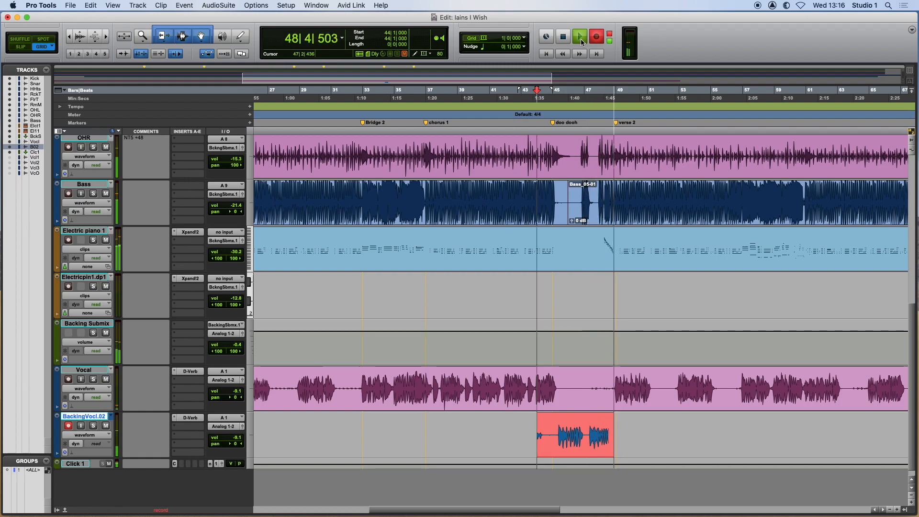
click(580, 39)
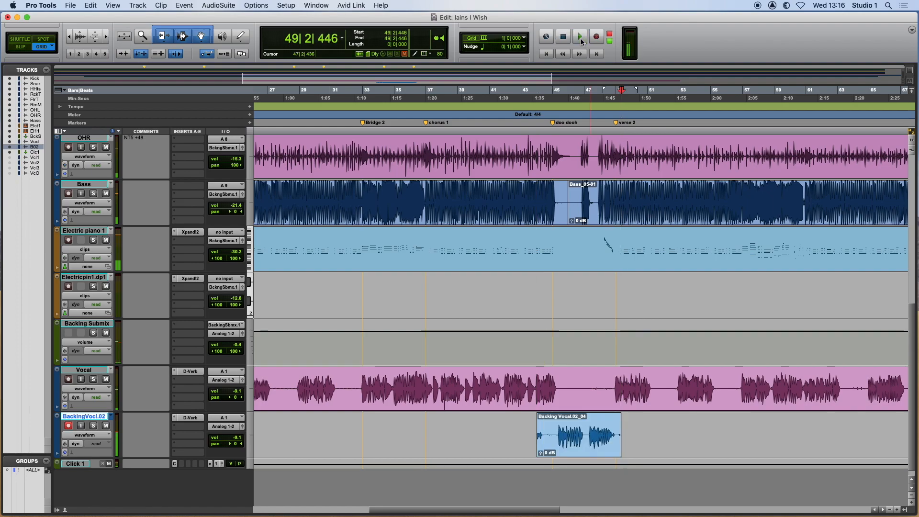
scroll(562, 401, down, 1)
drag(539, 416, 551, 414)
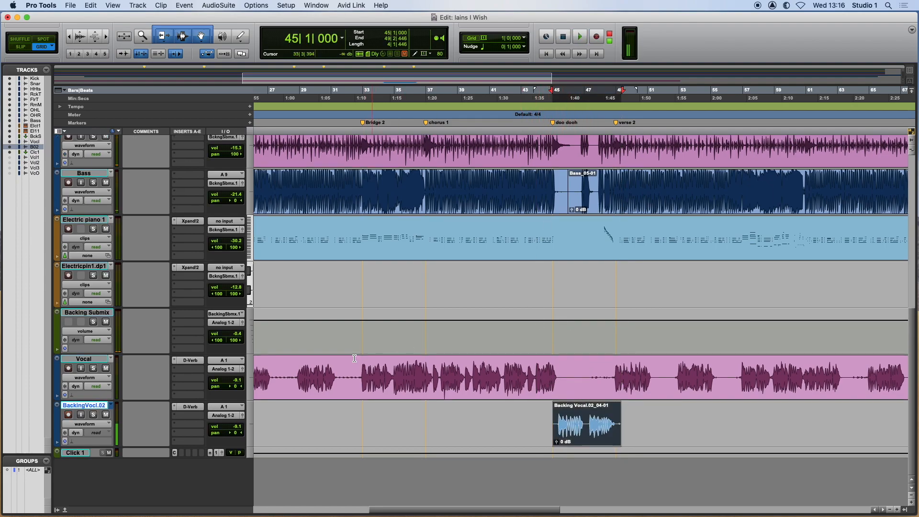
Switch the backing vocal track to playlists view and create a new playlist named Backing Vocal.03.
click(85, 424)
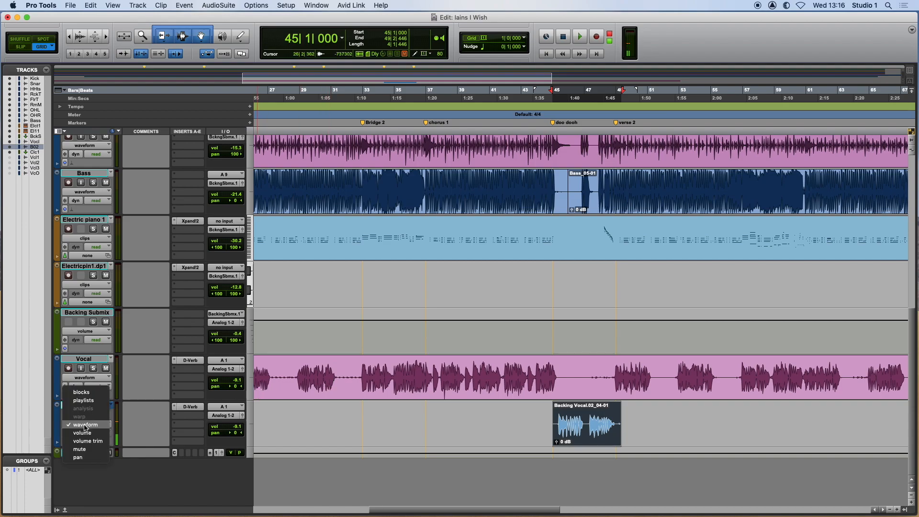
click(83, 400)
scroll(445, 416, down, 3)
scroll(445, 417, right, 2)
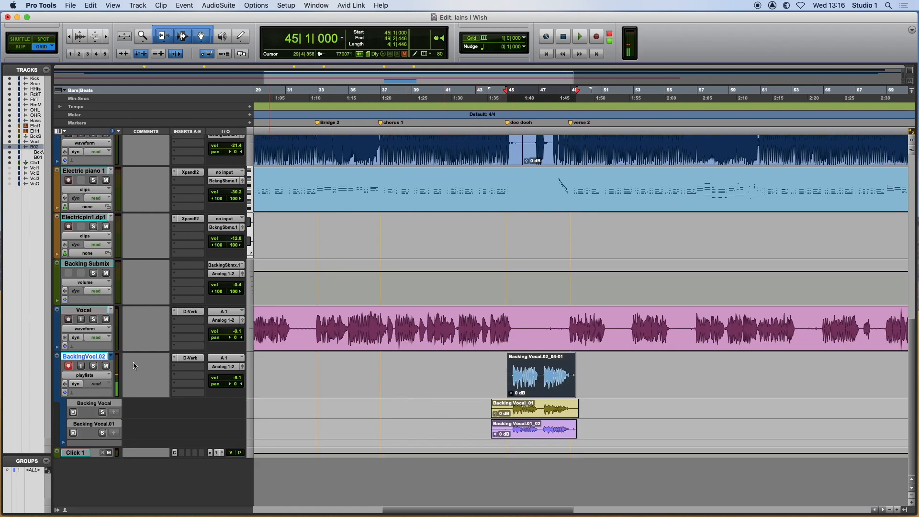
key(ctrl+backslash)
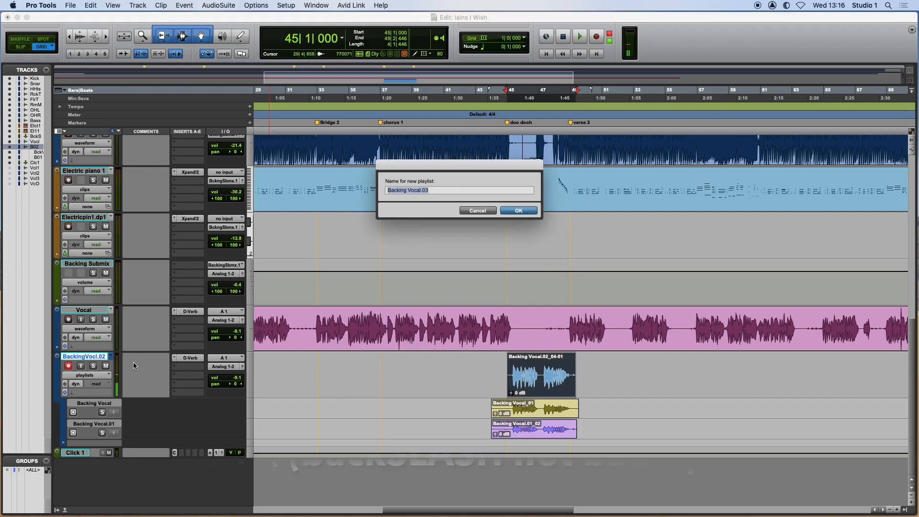
click(511, 210)
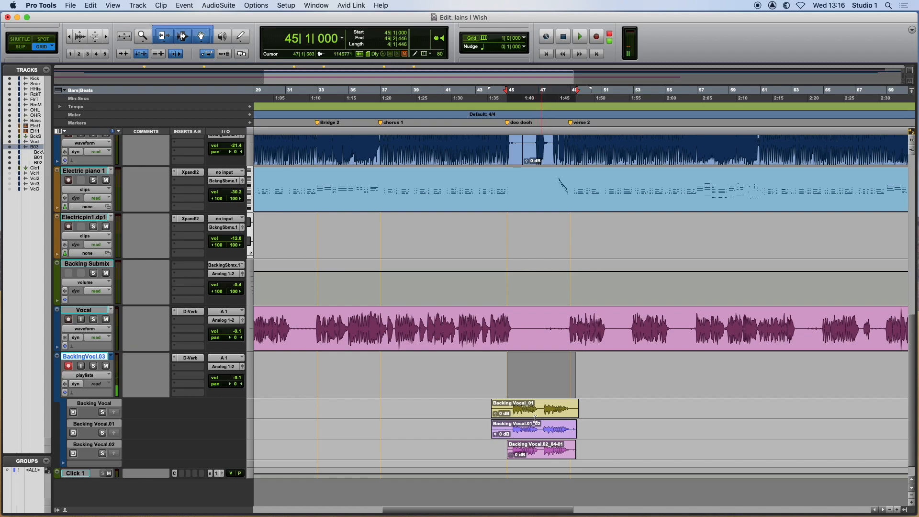
Solo the original Backing Vocal playlist and audition its take from bar 45.
click(511, 407)
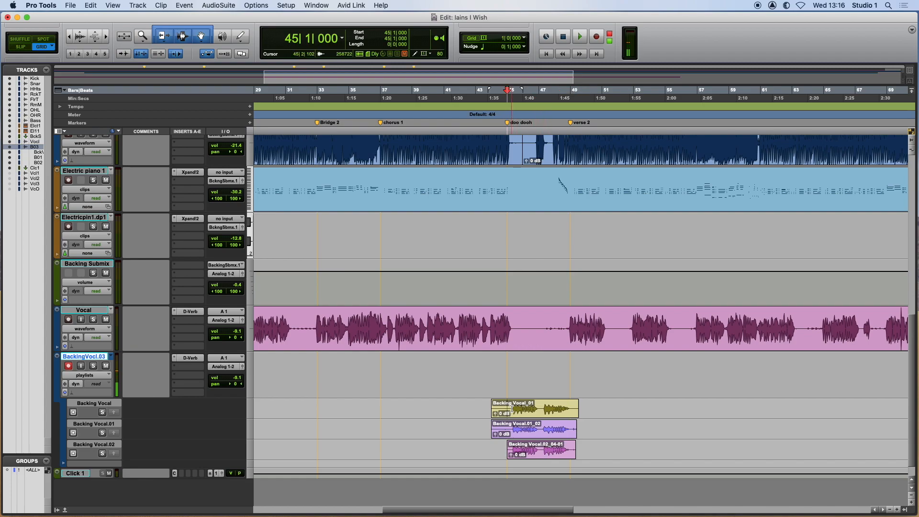
click(102, 412)
key(space)
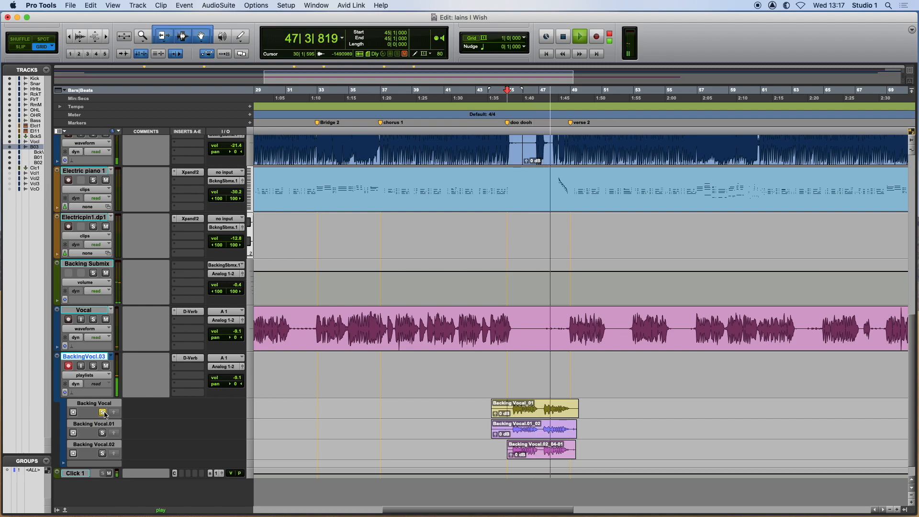
key(space)
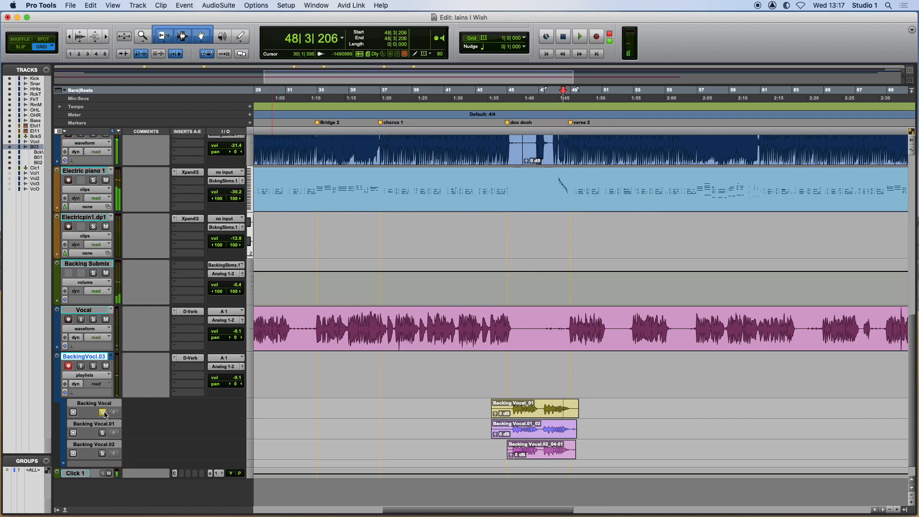
key(space)
Audition the soloed Backing Vocal.01 playlist from bar 45.
key(space)
click(507, 427)
key(space)
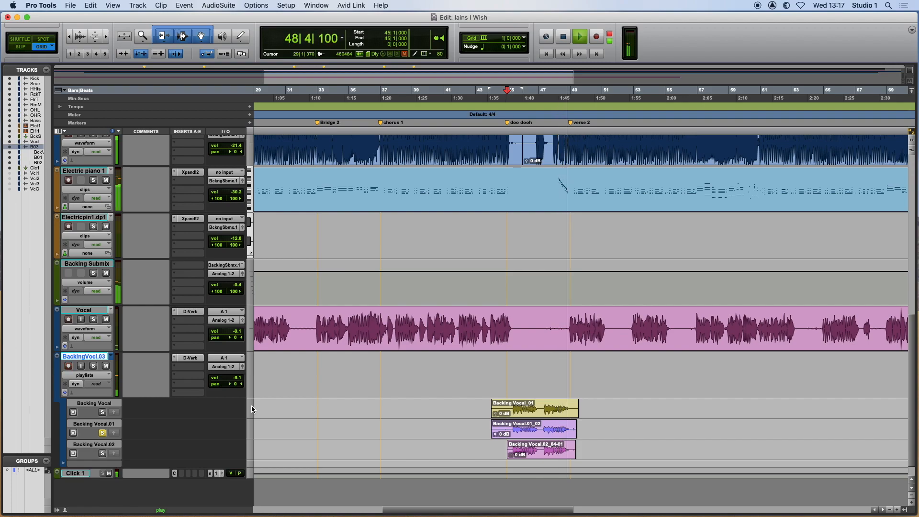
key(space)
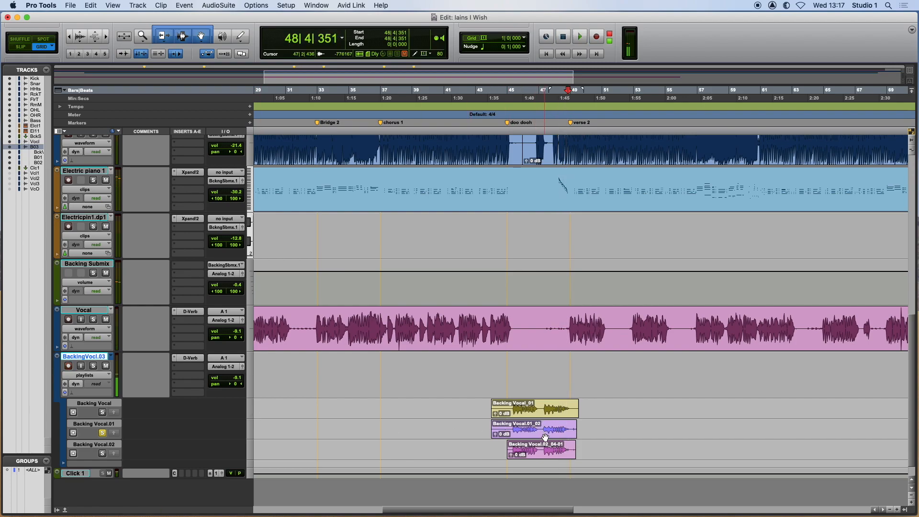
Copy bars 47 to 50 of Backing Vocal.01 and bars 45 to 47 of Backing Vocal.02 to the main Backing Vocal.03 playlist.
drag(541, 428, 586, 428)
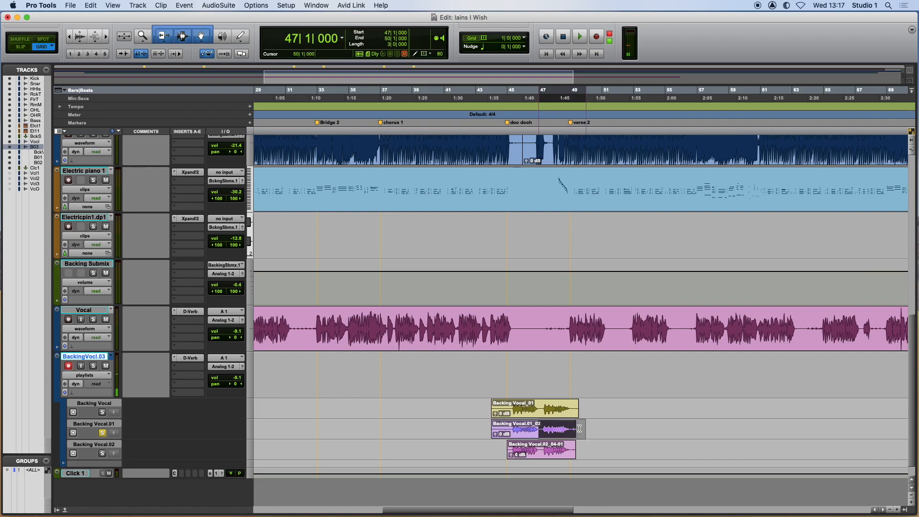
click(113, 433)
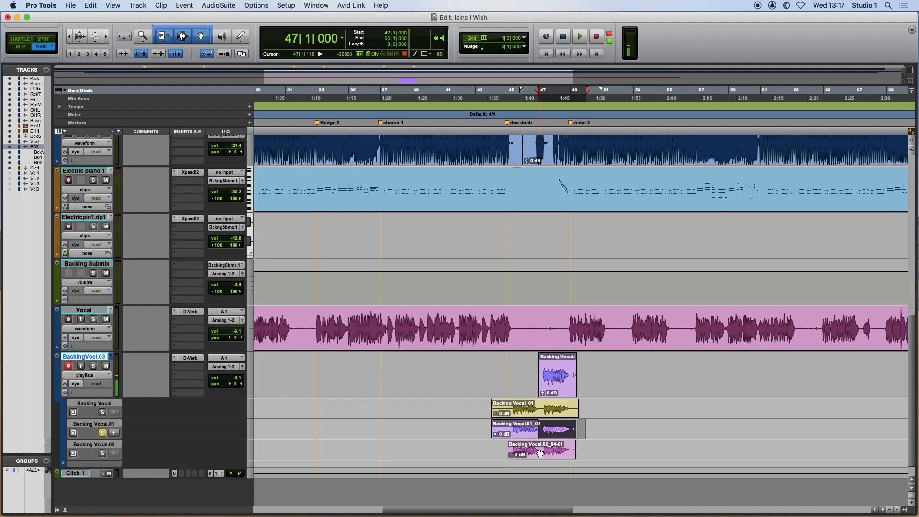
drag(541, 450, 510, 473)
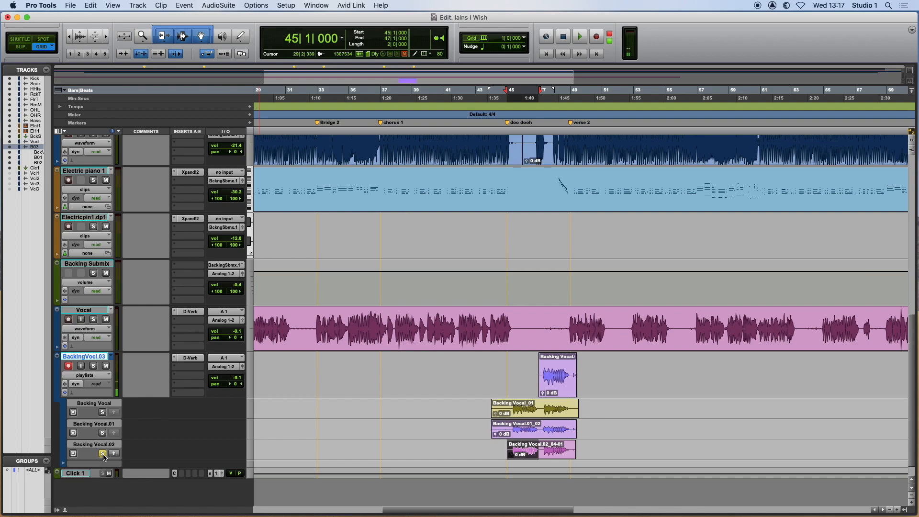
click(113, 453)
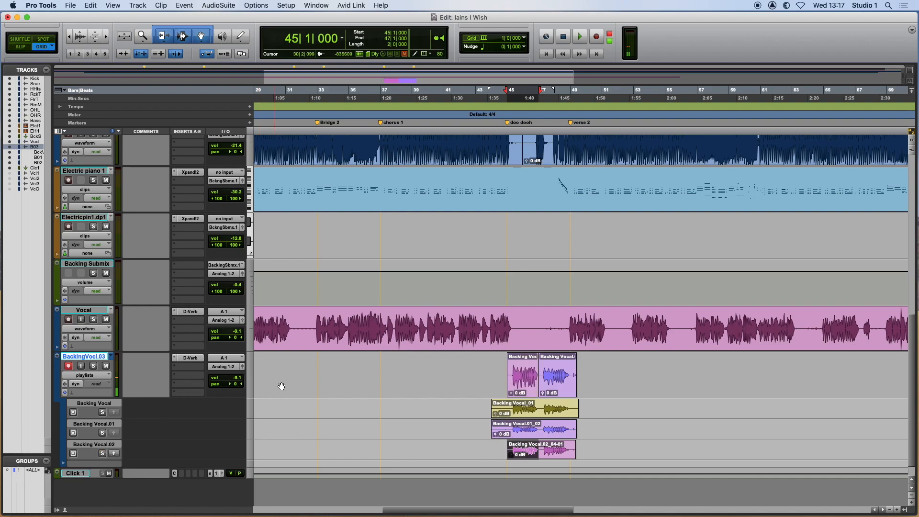
Play the comped backing vocal from bar 44 to check the combined takes.
click(494, 135)
key(space)
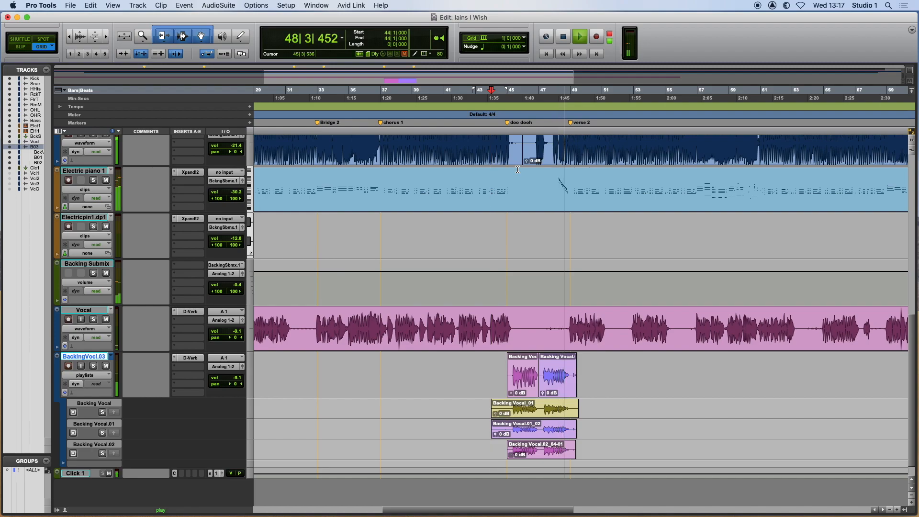
key(space)
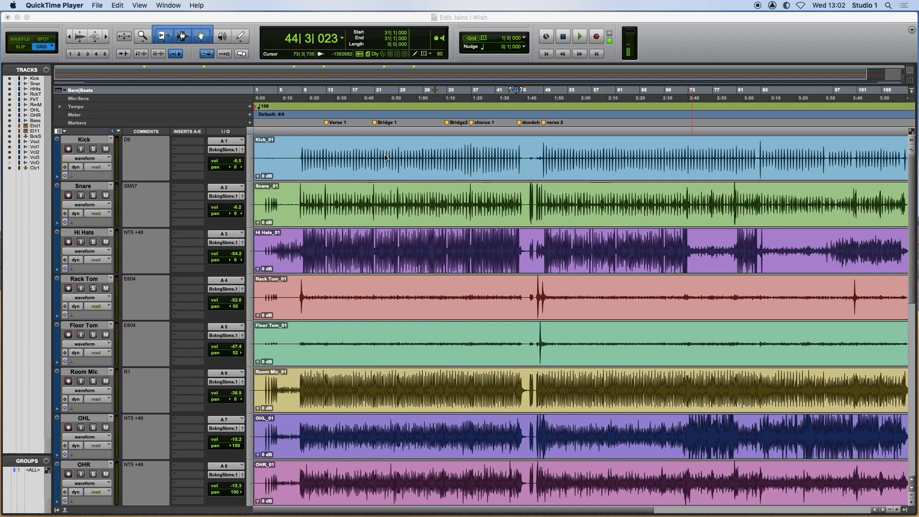
Play the session briefly from its current timeline position while the timeline and edit selections are unlinked.
click(426, 134)
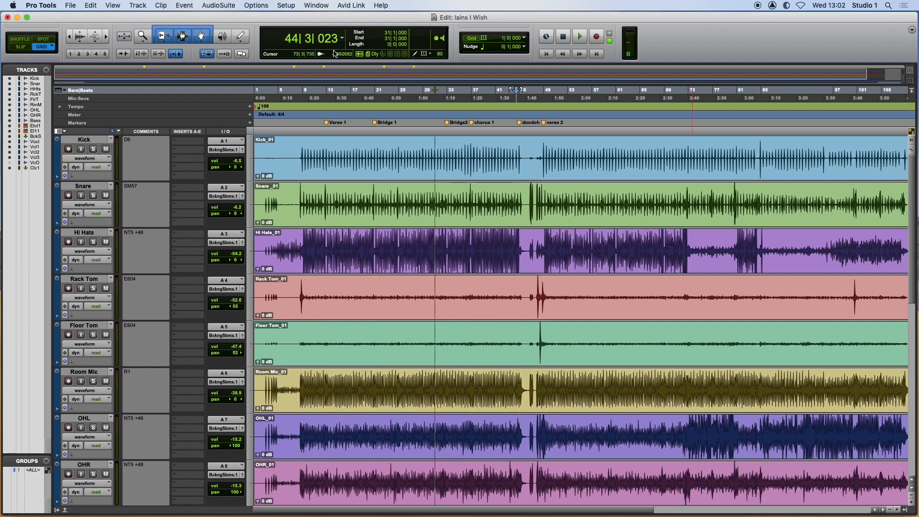
key(space)
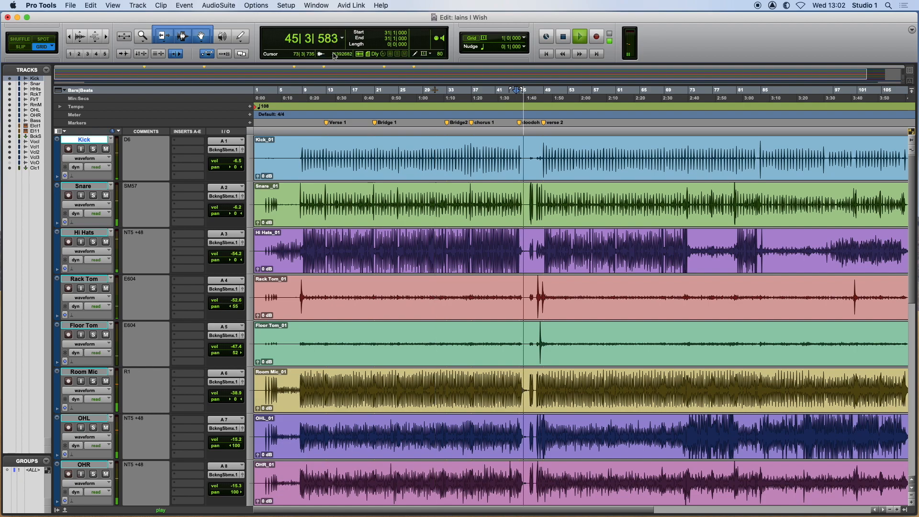
key(space)
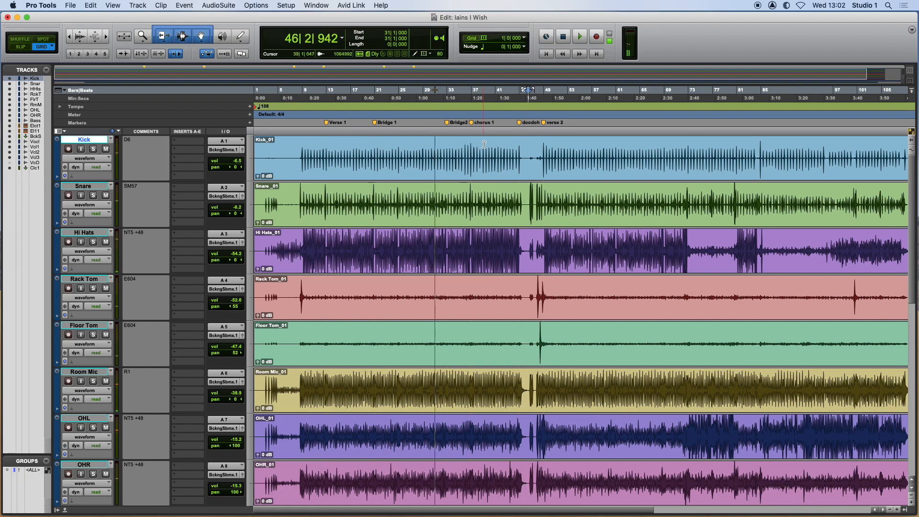
Place the edit cursor at different bars, including 55, 26 and 25, and play to compare it with the playback position.
click(484, 133)
click(445, 130)
key(space)
click(581, 132)
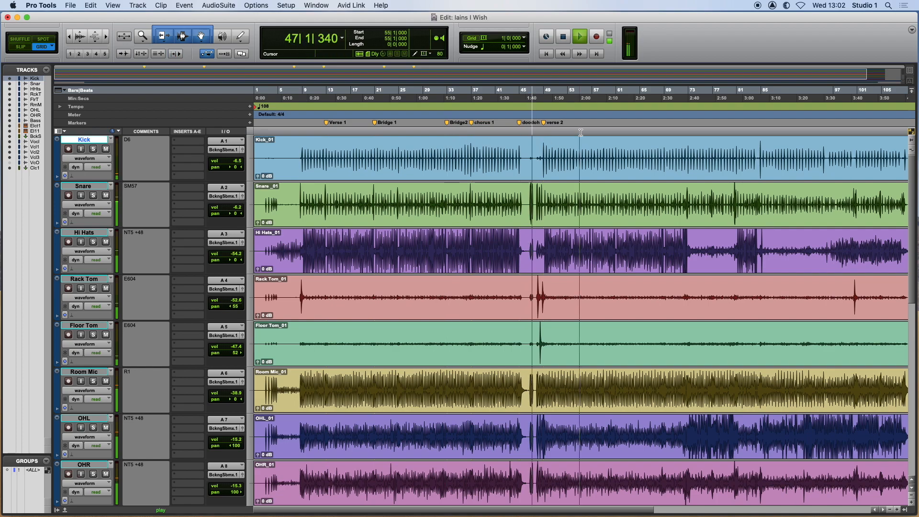
click(405, 131)
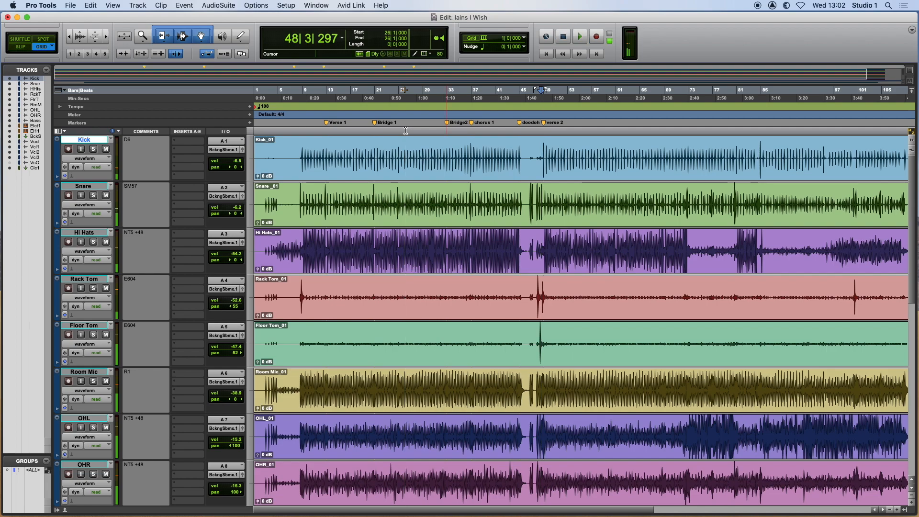
click(397, 132)
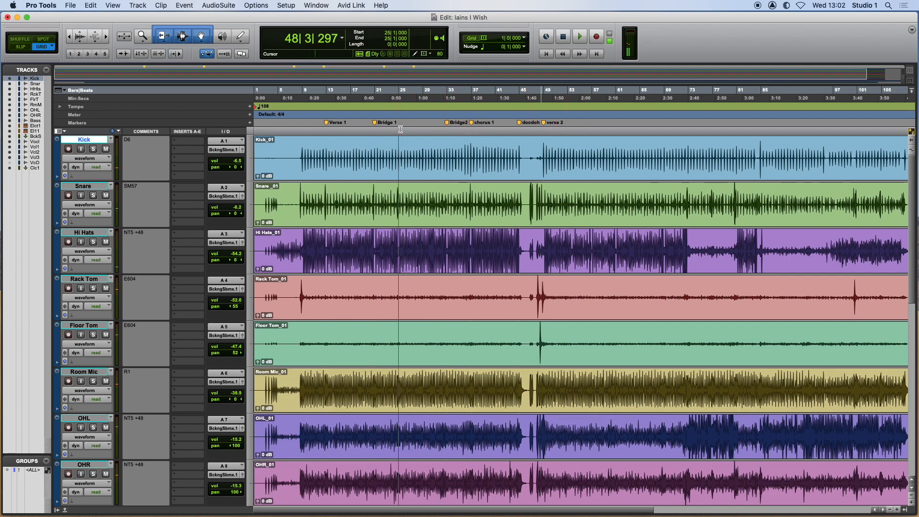
key(space)
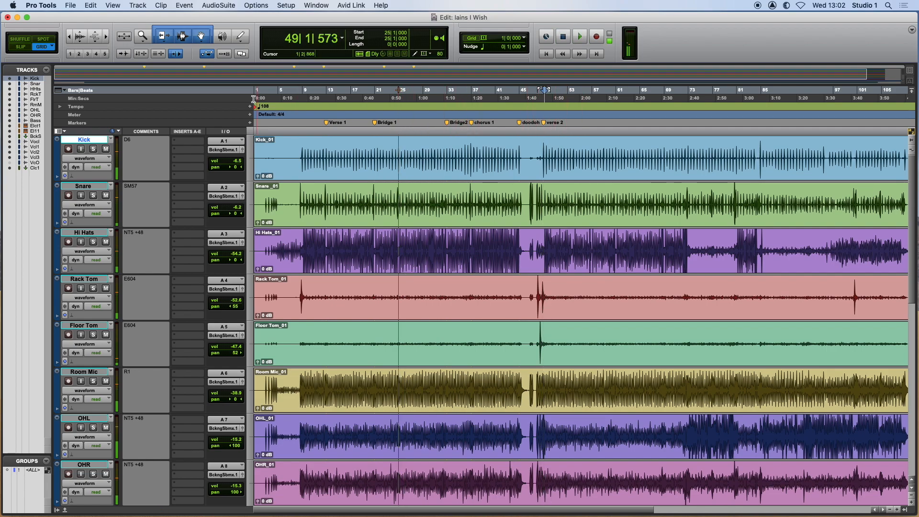
Link the timeline and edit selection and test playback from several places, including bars 18 and 10.
click(140, 54)
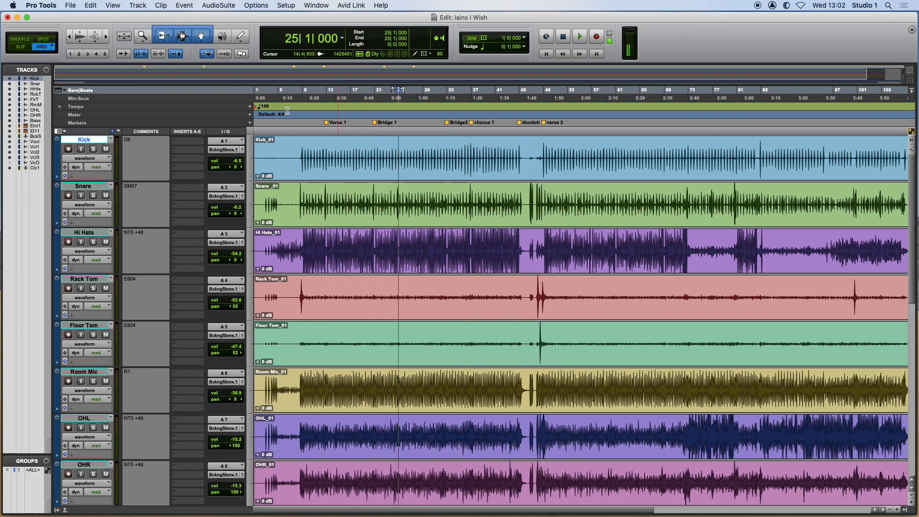
click(406, 131)
key(space)
click(358, 132)
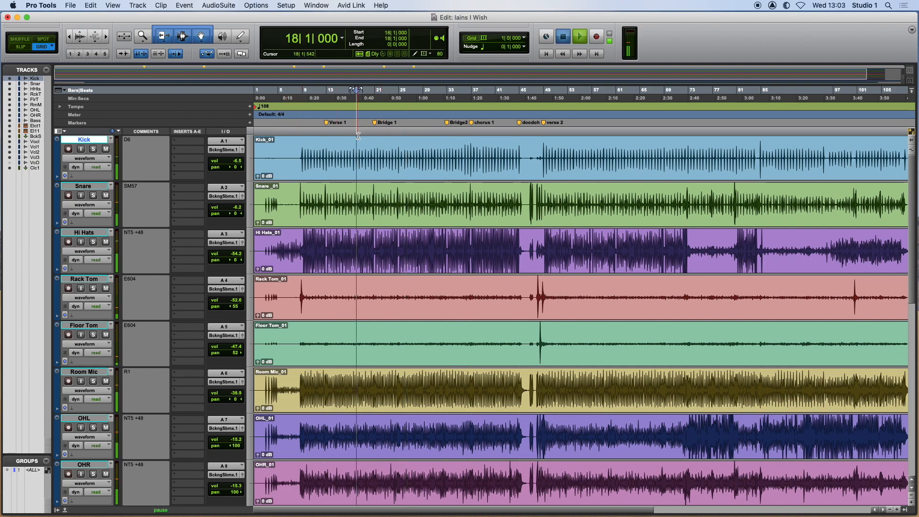
click(309, 132)
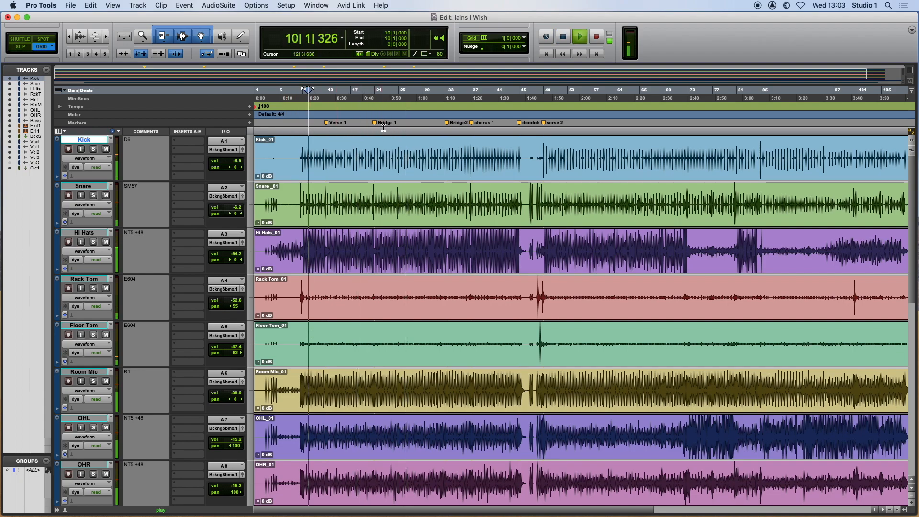
click(571, 129)
key(space)
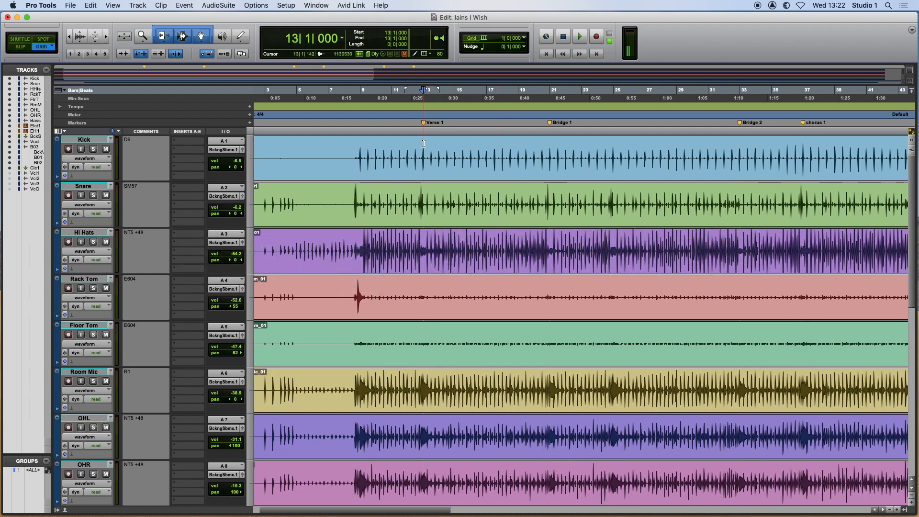
Select bars 13 to 21 on the Kick track, extend the selection down through Rack Tom, and clear it.
drag(423, 144, 539, 147)
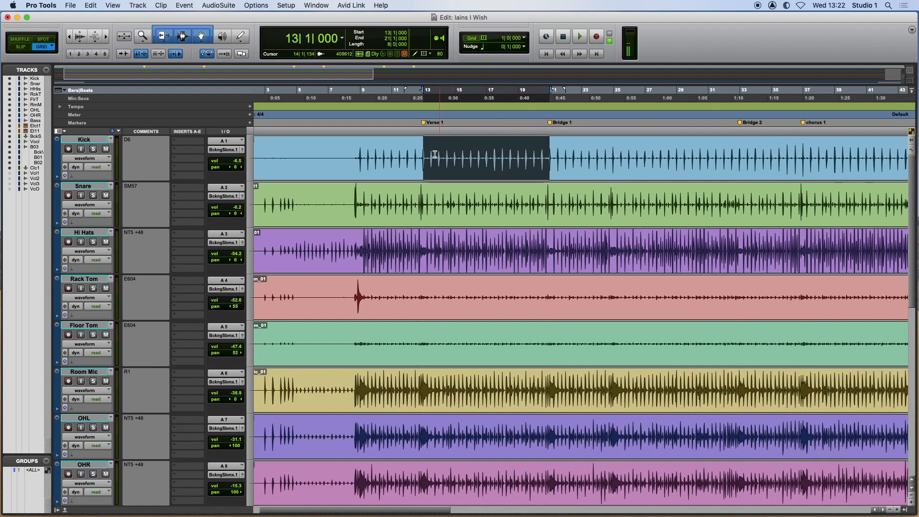
scroll(475, 155, down, 1)
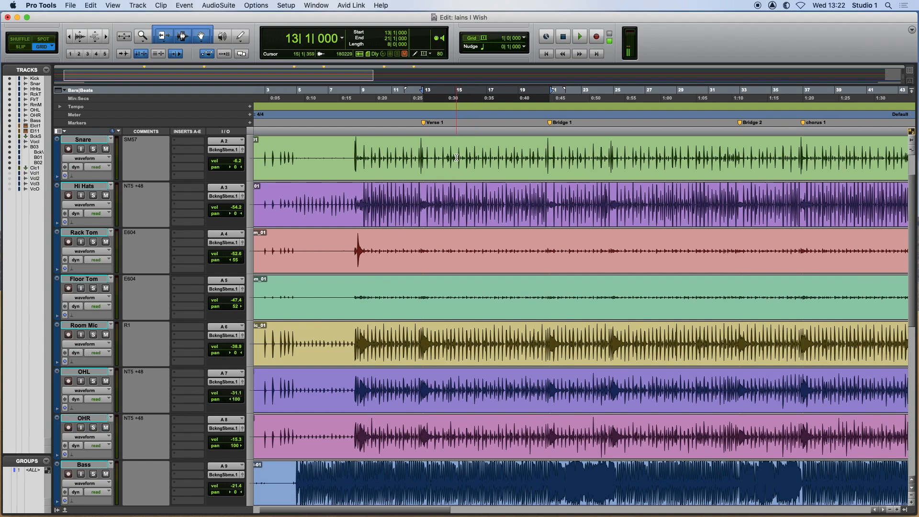
scroll(455, 165, up, 1)
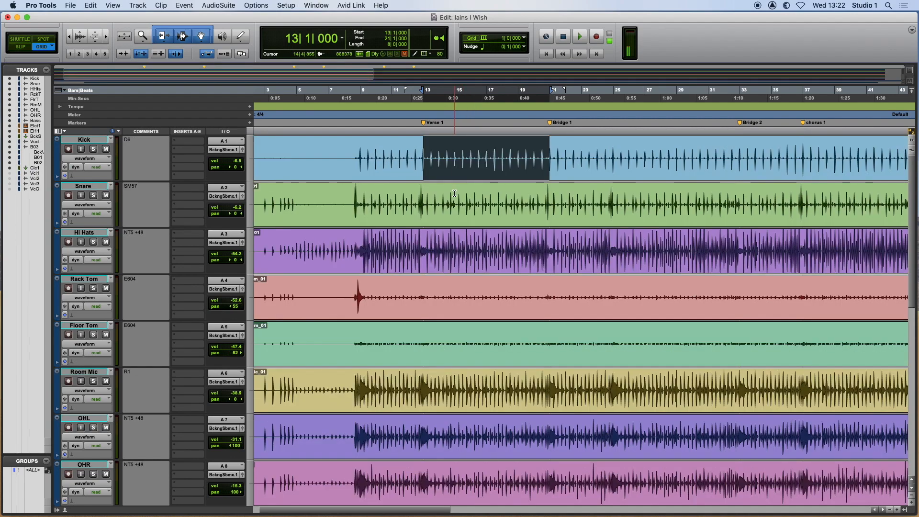
key(shift+semicolon)
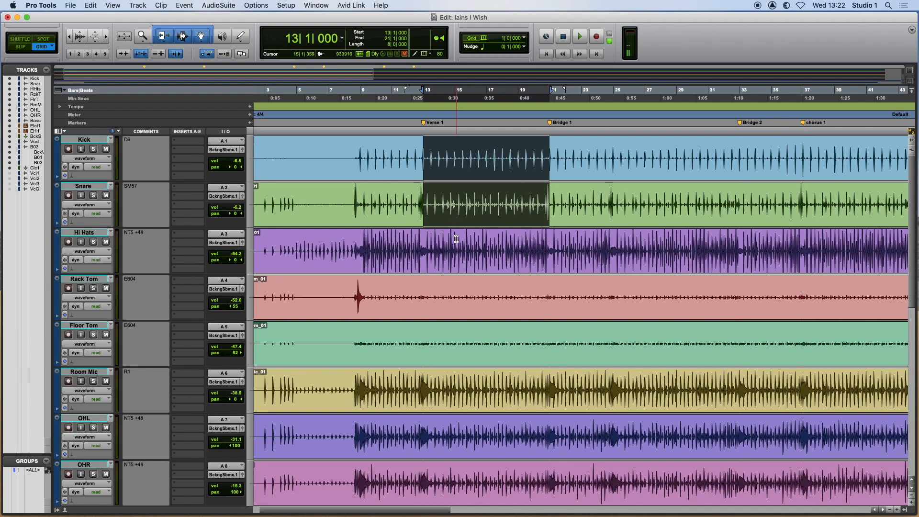
key(shift+semicolon)
key(shift+semicolon)
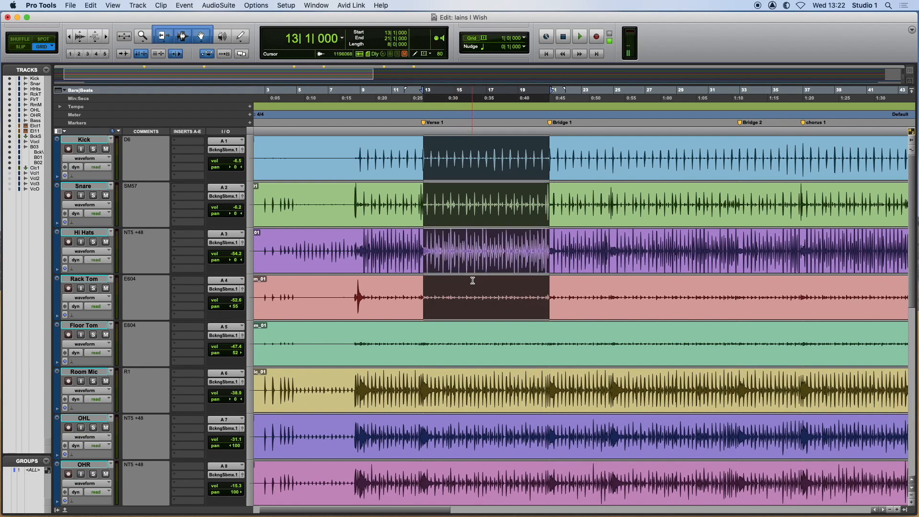
click(478, 237)
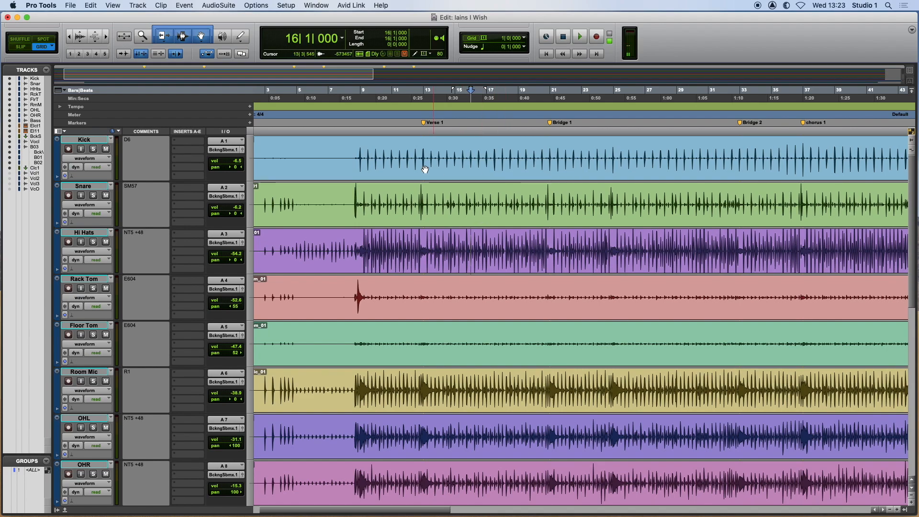
Select all the drum tracks from Kick through OHR.
click(91, 142)
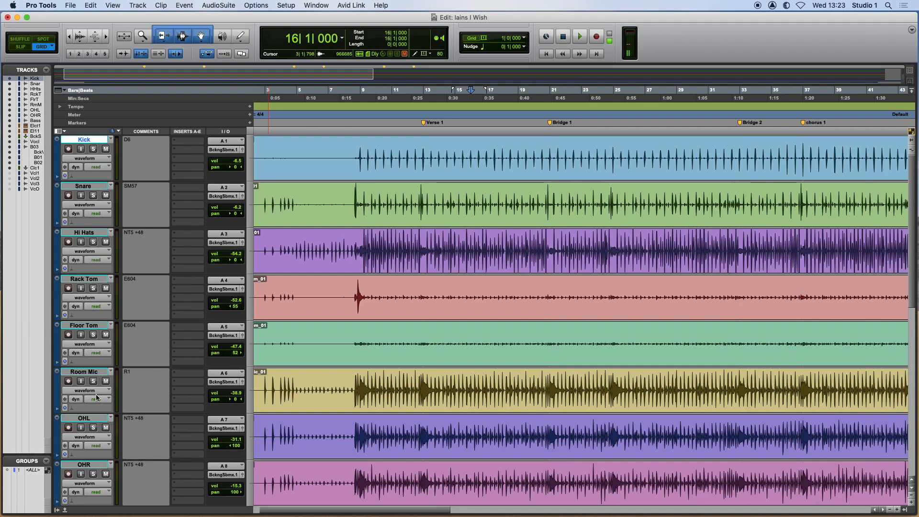
shift+click(91, 465)
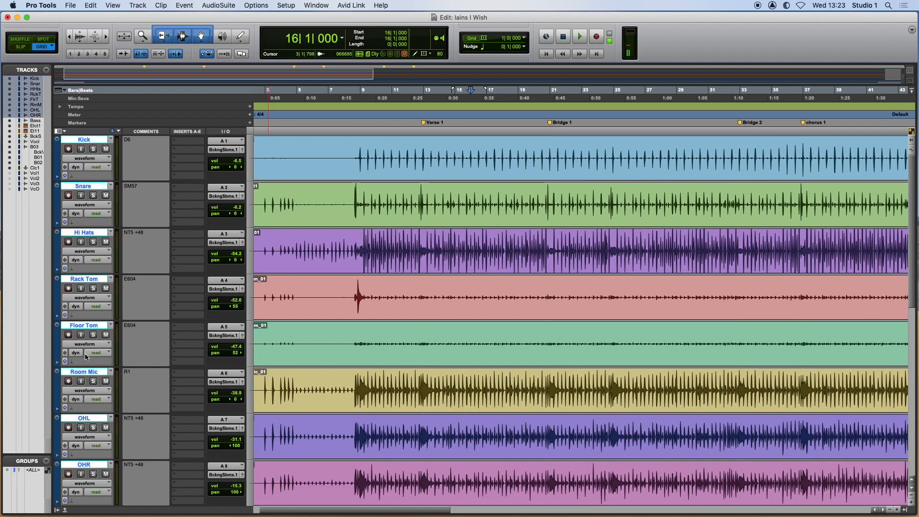
scroll(98, 407, down, 1)
scroll(98, 408, down, 3)
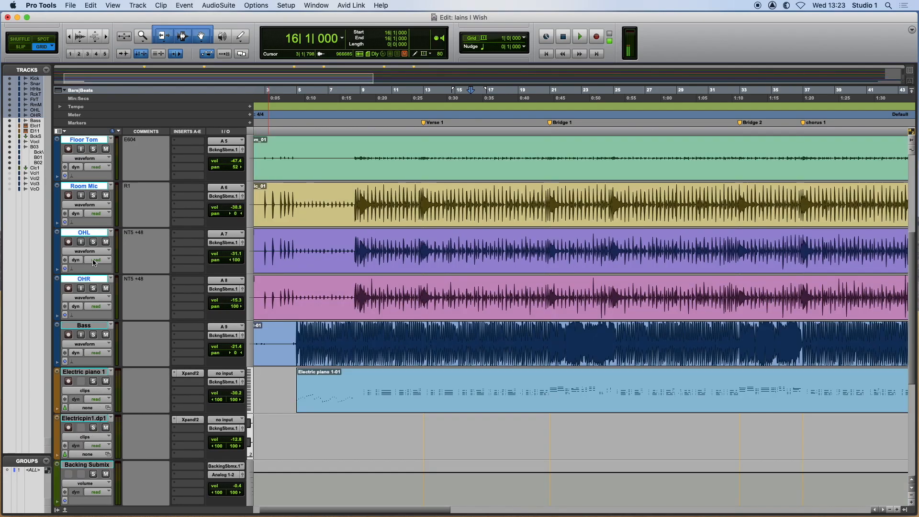
scroll(85, 384, up, 4)
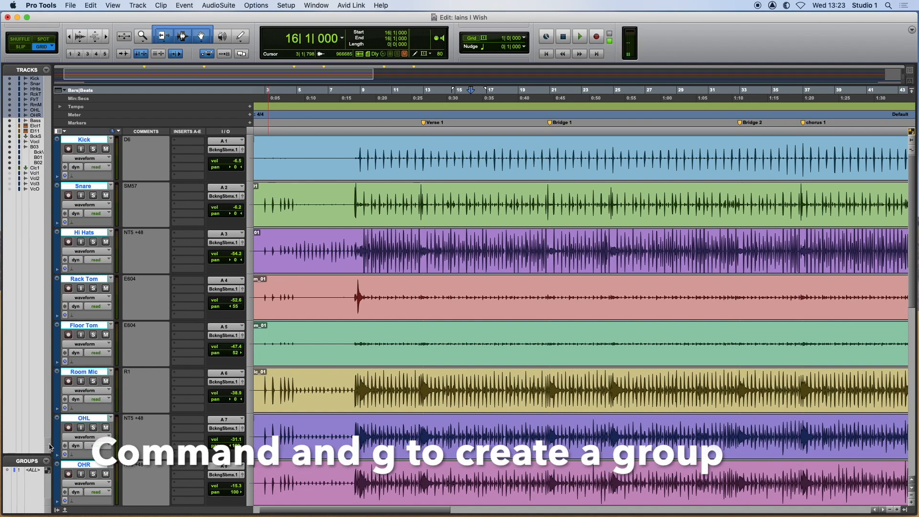
Create a Mix/Edit group named Drums with ID d from the selected drum tracks, Kick through OHR.
key(super+g)
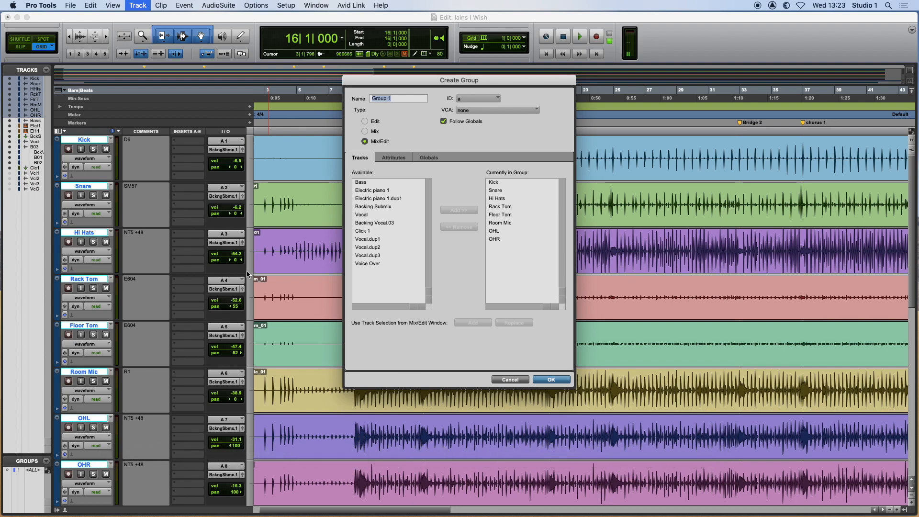
text(Drums)
click(468, 101)
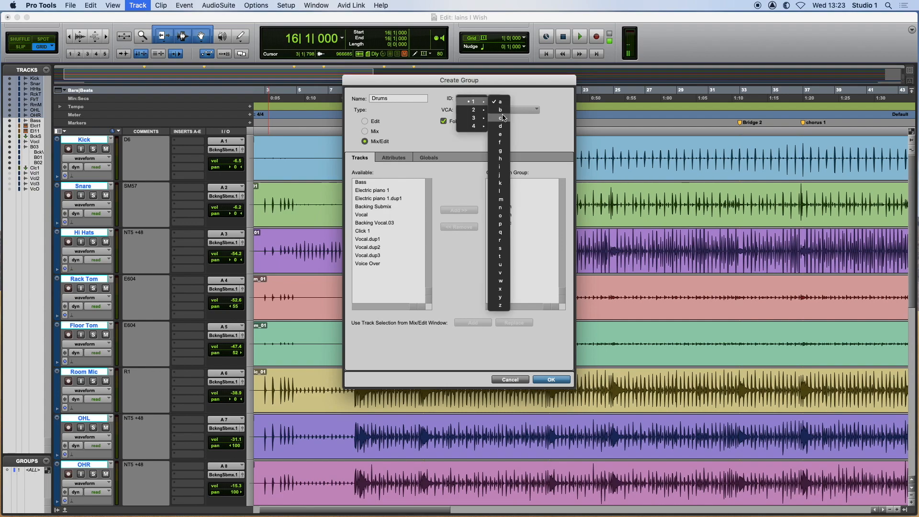
click(501, 130)
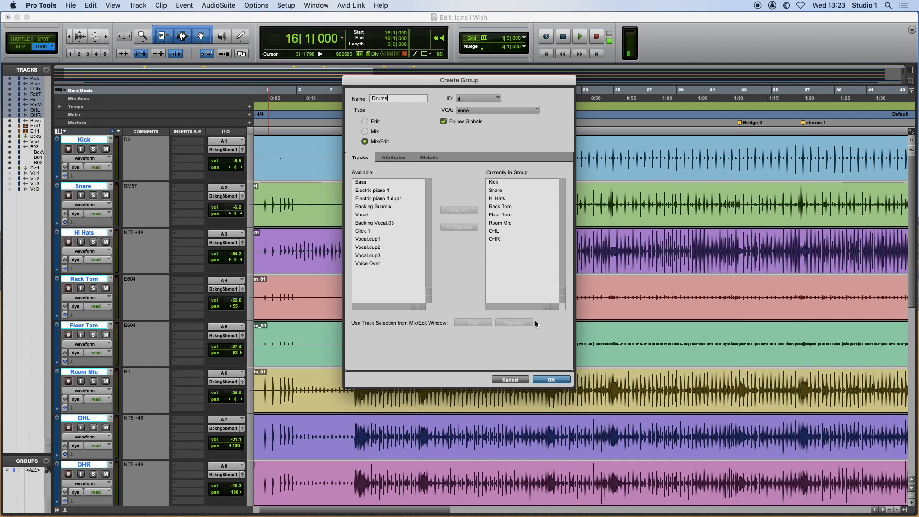
click(548, 380)
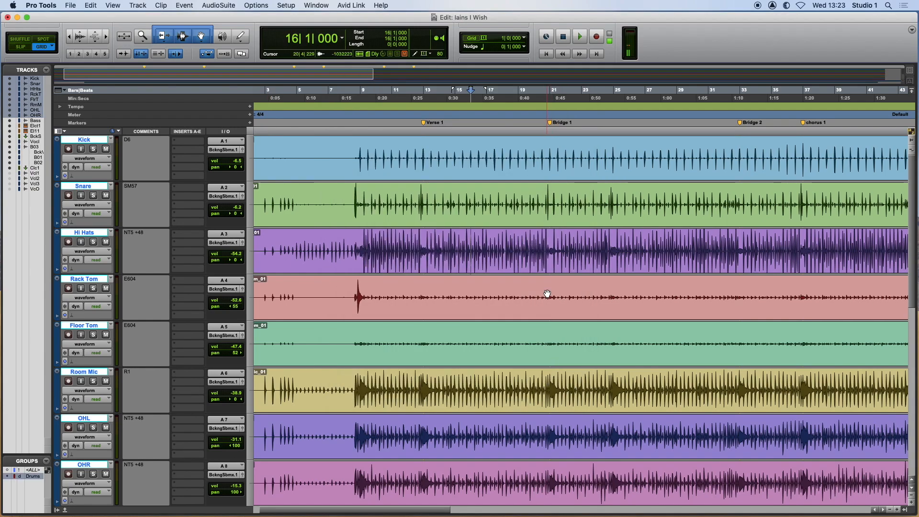
Select bars 13 to 21 across the grouped drum tracks and separate the clips at the selection.
drag(422, 143, 548, 146)
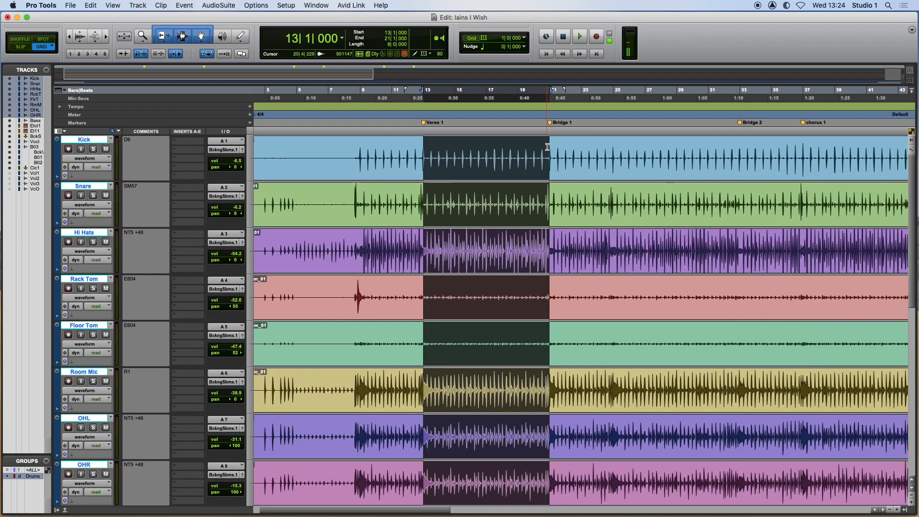
key(super+e)
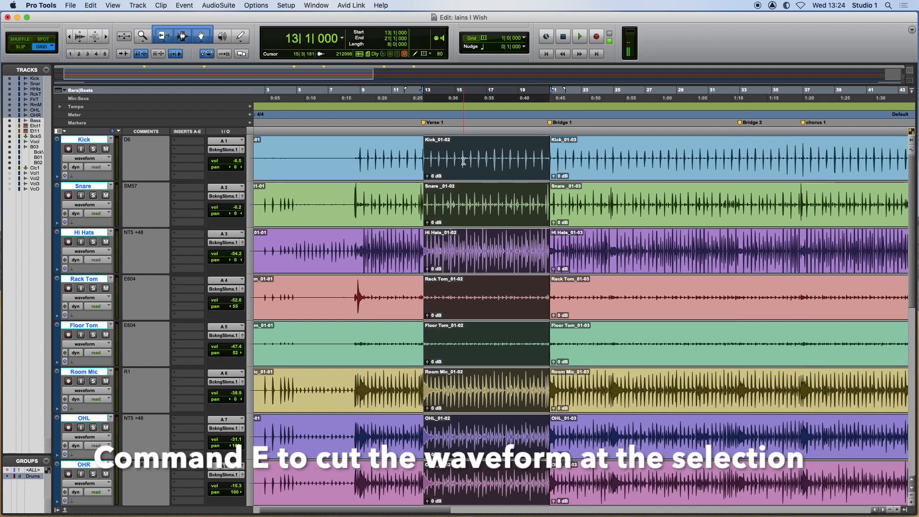
Delete the separated drum section, play across the gap from bar 12, undo the deletion, and reselect the section.
key(Delete)
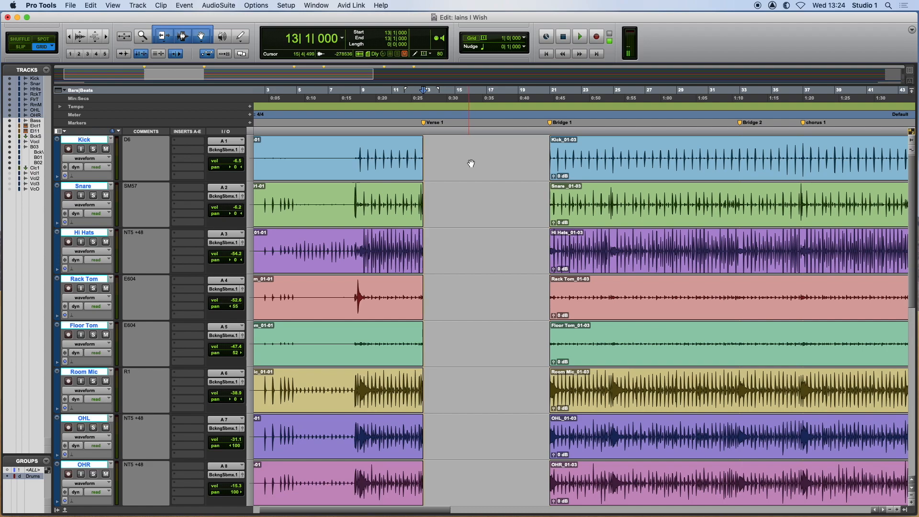
click(411, 130)
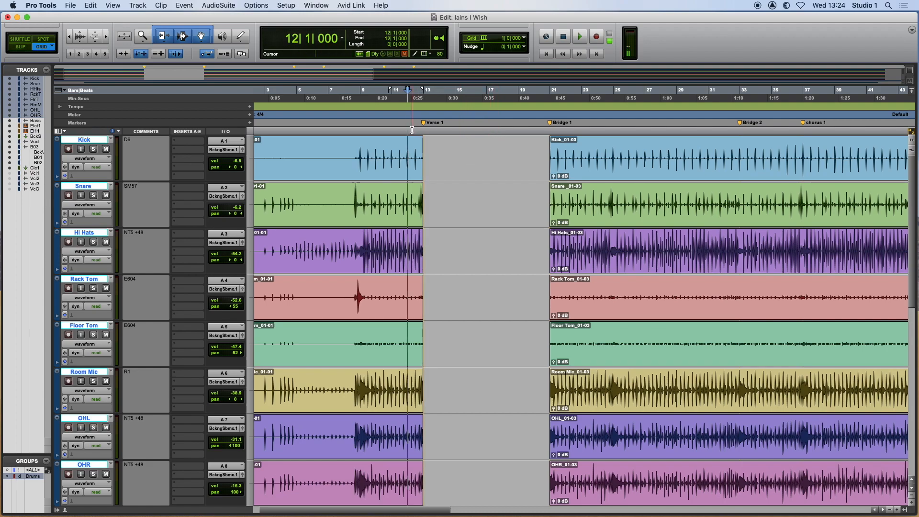
key(space)
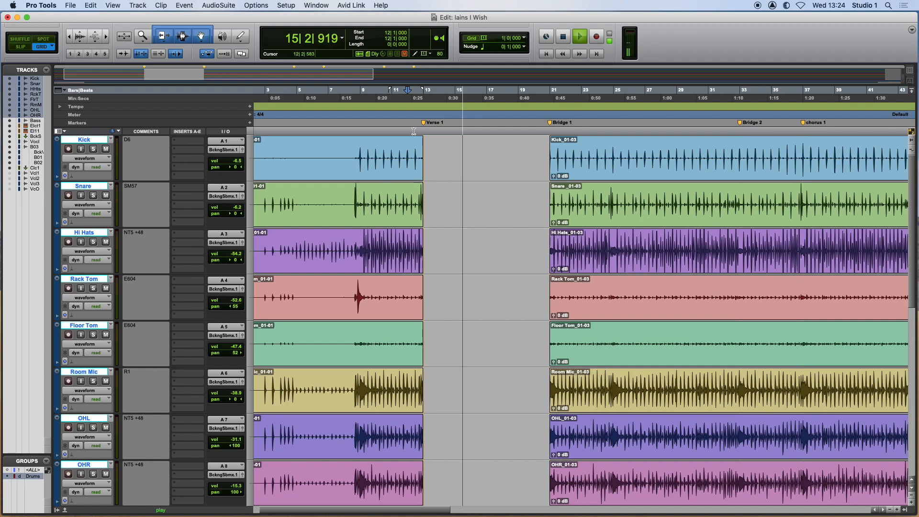
key(super+z)
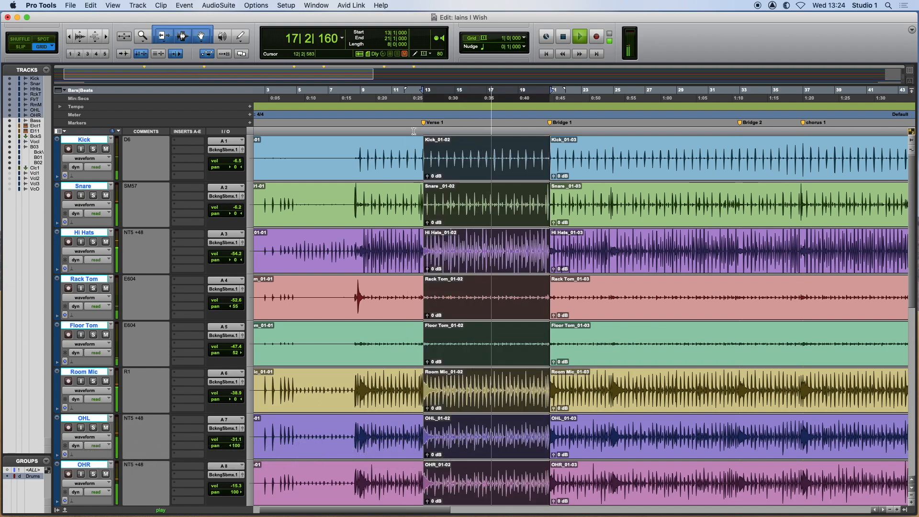
key(space)
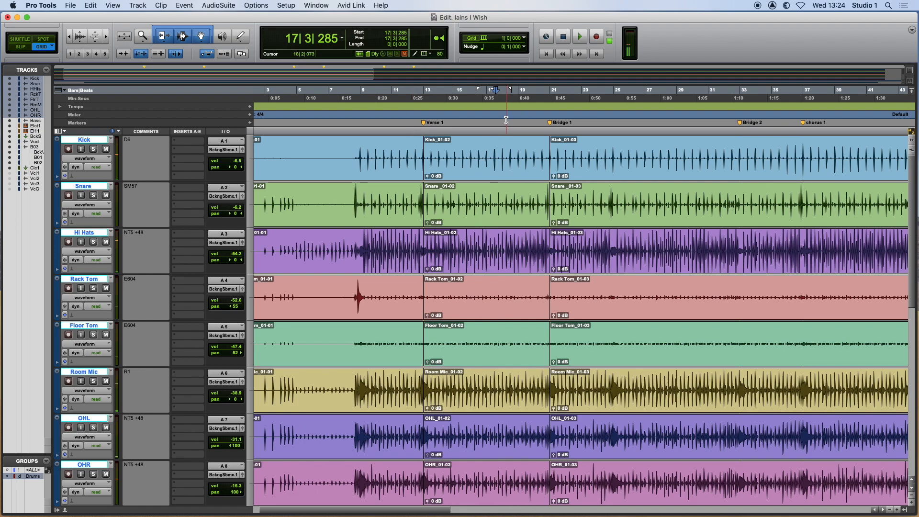
click(475, 175)
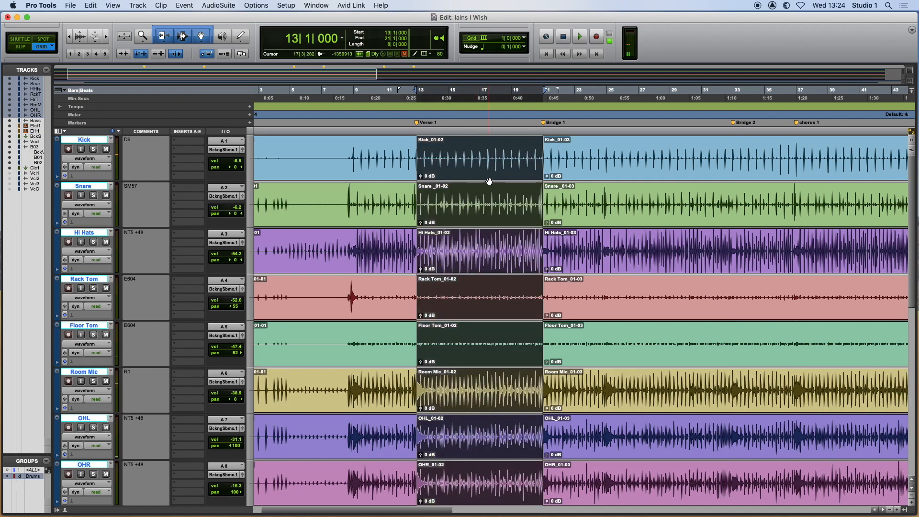
Open the Mix window, start playback, and mute and unmute the whole Drums group from the Rack Tom channel.
key(super+equal)
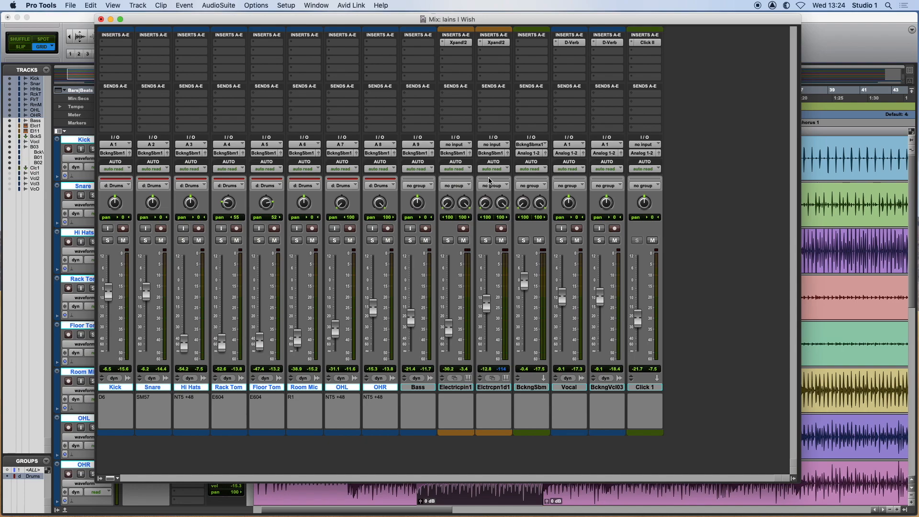
key(space)
click(236, 240)
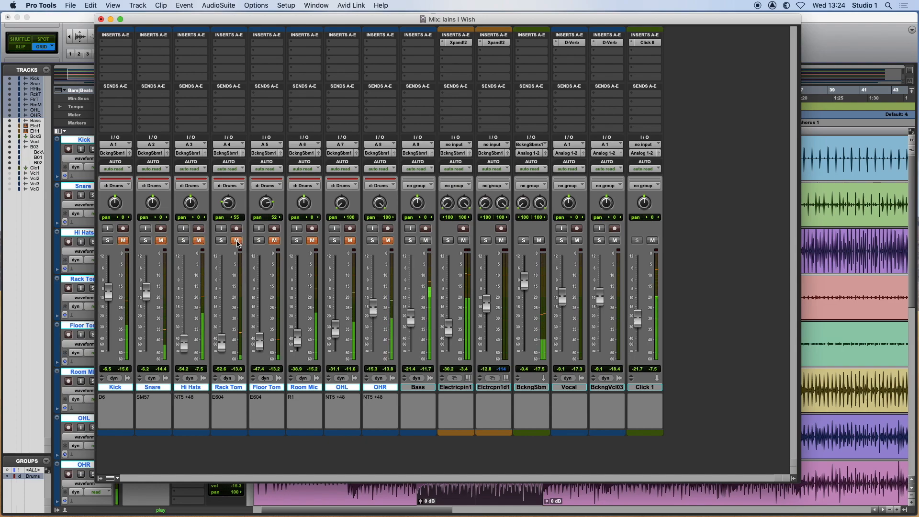
click(236, 241)
Raise the grouped drum faders so Snare sits at -3.0 dB, and toggle record enable on Floor Tom on and off.
mouse_move(148, 297)
mouse_down()
mouse_move(150, 274)
mouse_move(149, 292)
mouse_up()
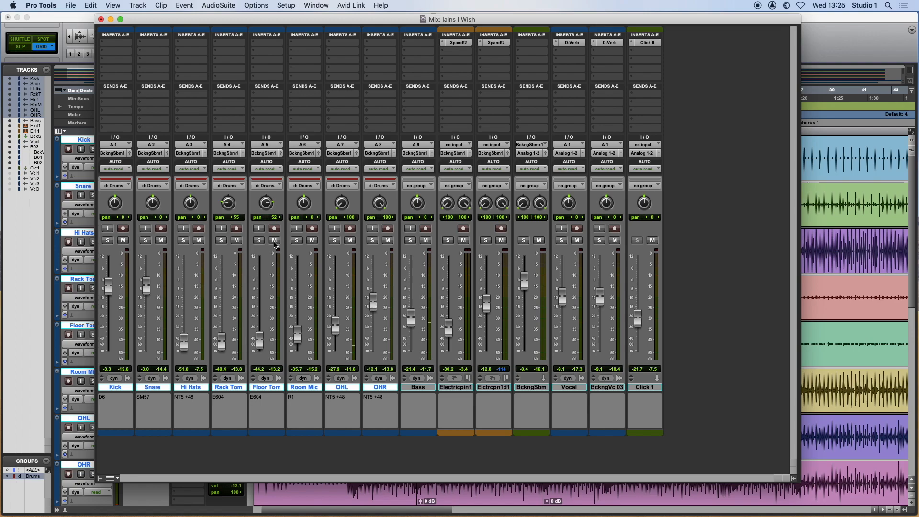
click(275, 229)
click(275, 229)
Adjust the Room Mic pan and recentre it, and reset the OHR pan to centre before returning it to 100 right.
mouse_move(293, 214)
mouse_down()
mouse_move(297, 192)
mouse_move(292, 201)
mouse_up()
alt+click(300, 206)
alt+click(380, 207)
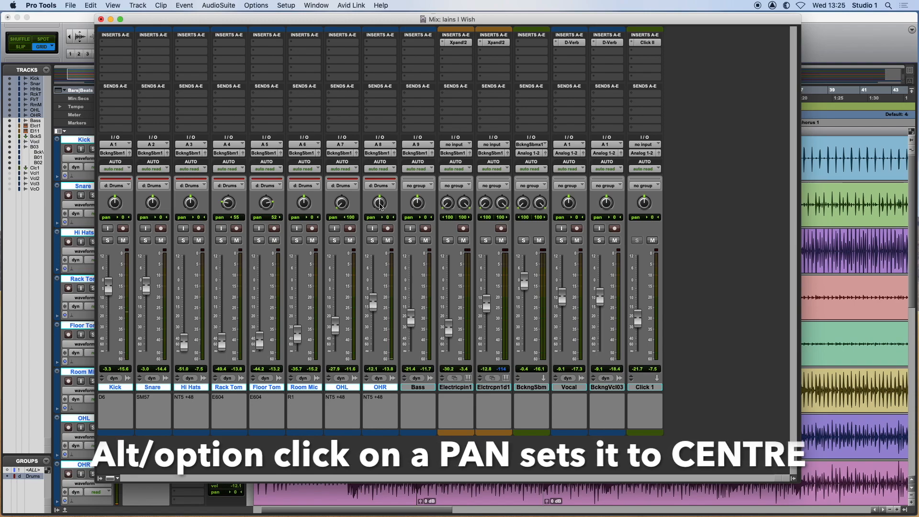
drag(379, 207, 388, 184)
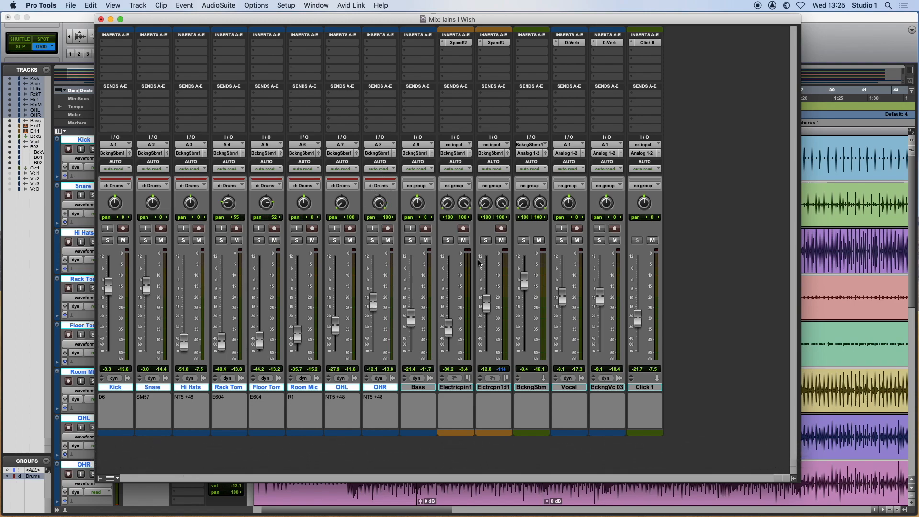
Reset the Backing Vocal.03 fader to its default level and lower it again.
alt+click(601, 299)
drag(601, 283, 601, 306)
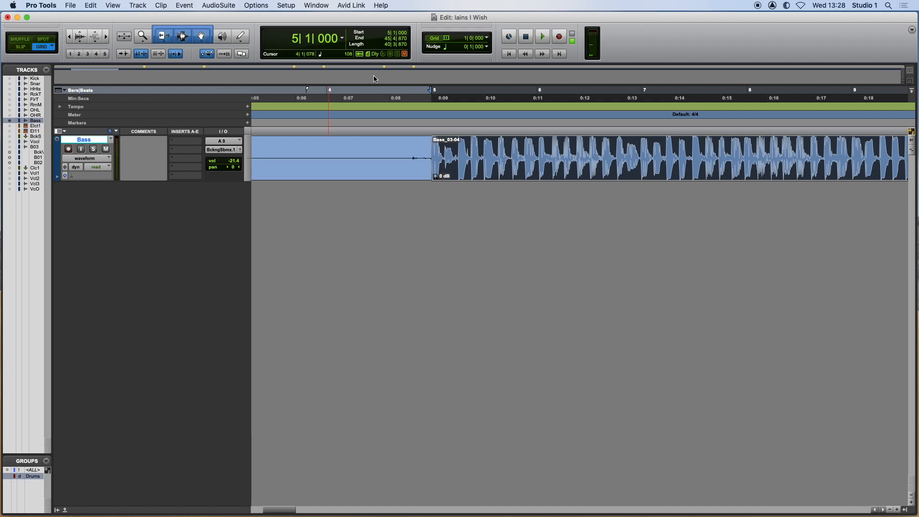
Select the Bass clip starting at bar 5, move it to bar 6, and undo the move.
click(458, 150)
click(486, 152)
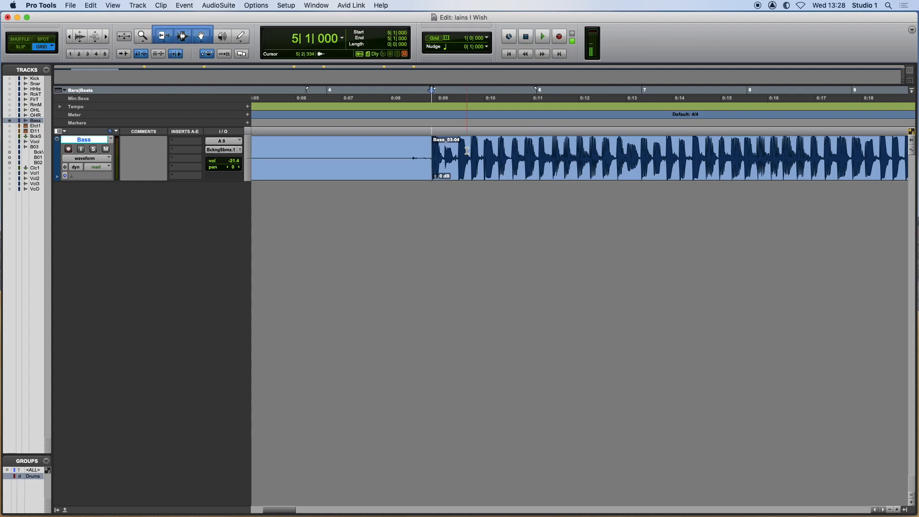
click(468, 174)
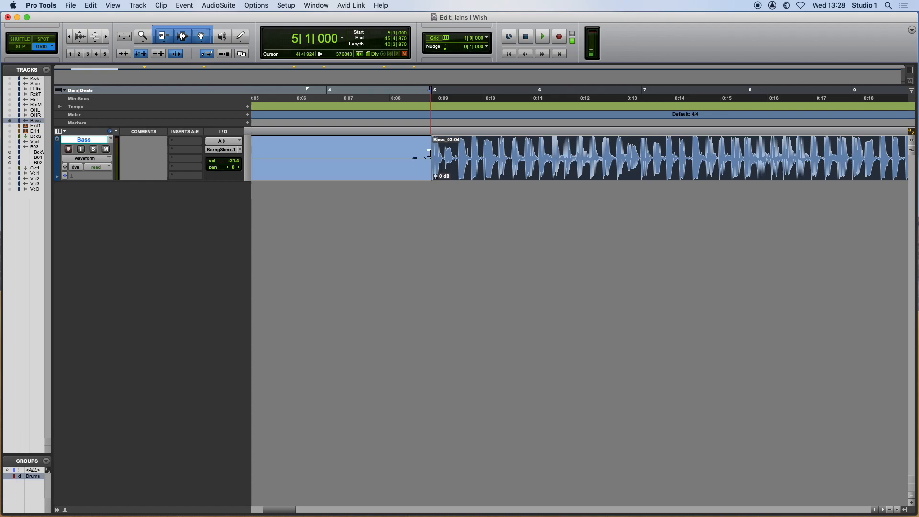
click(413, 152)
drag(384, 151, 490, 156)
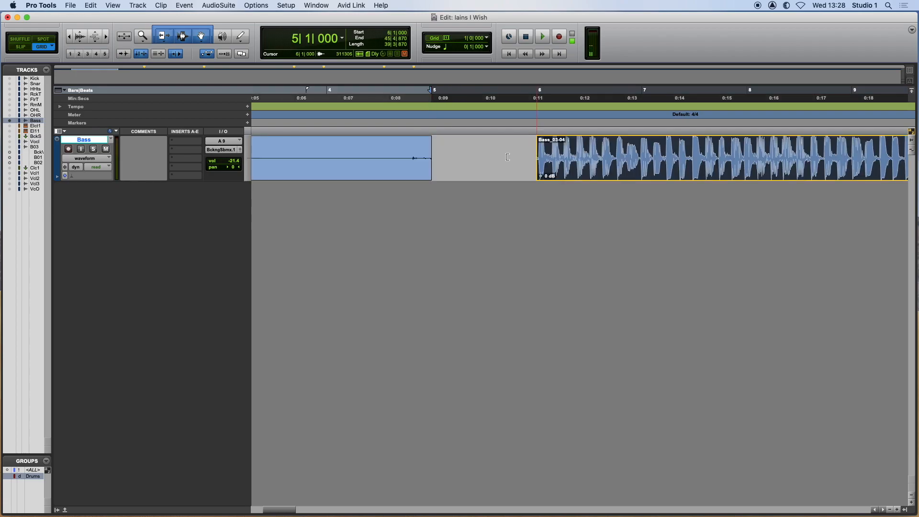
key(super+z)
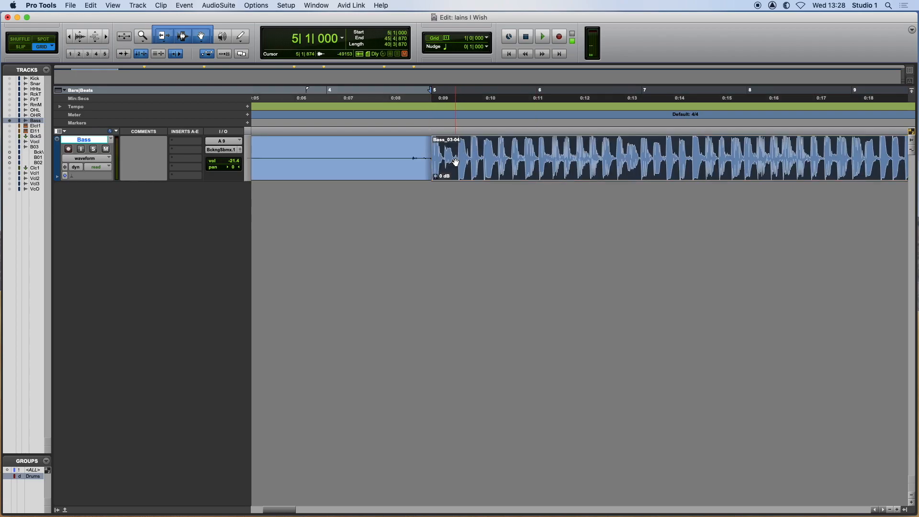
Add a fade-in to the Bass clip from bar 5 to bar 8 and play it back from bar 5.
mouse_move(431, 144)
mouse_down()
mouse_move(664, 148)
mouse_move(428, 149)
mouse_up()
click(420, 150)
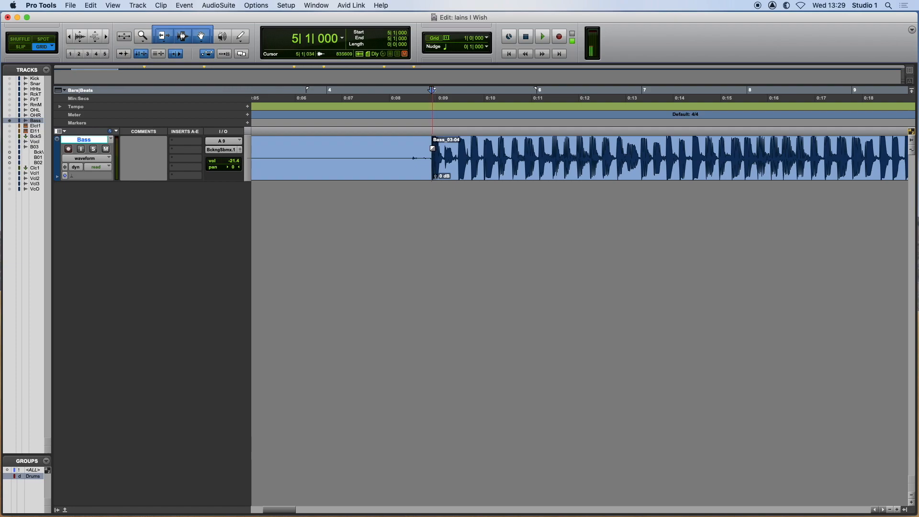
drag(433, 149, 717, 151)
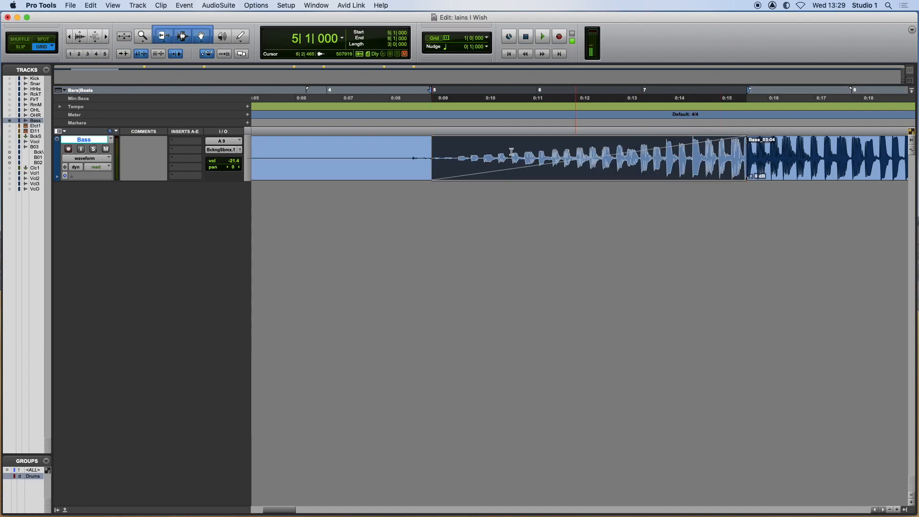
click(430, 130)
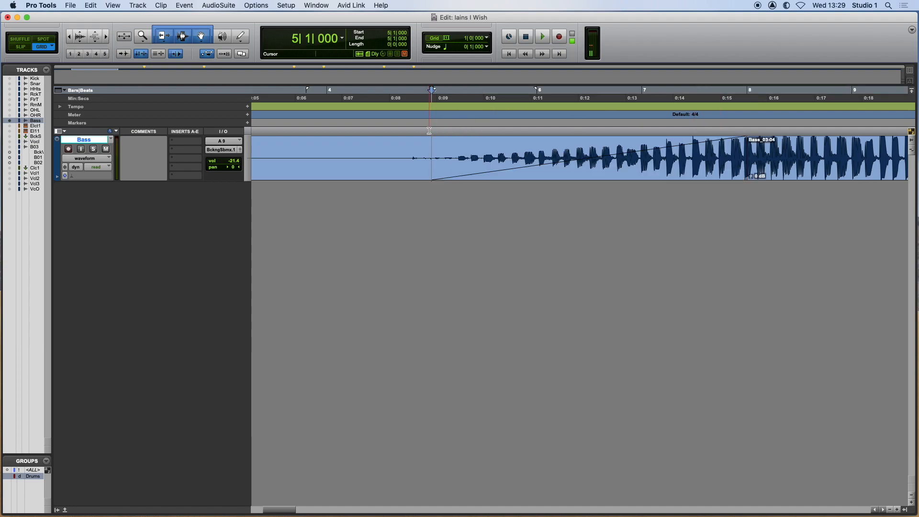
key(space)
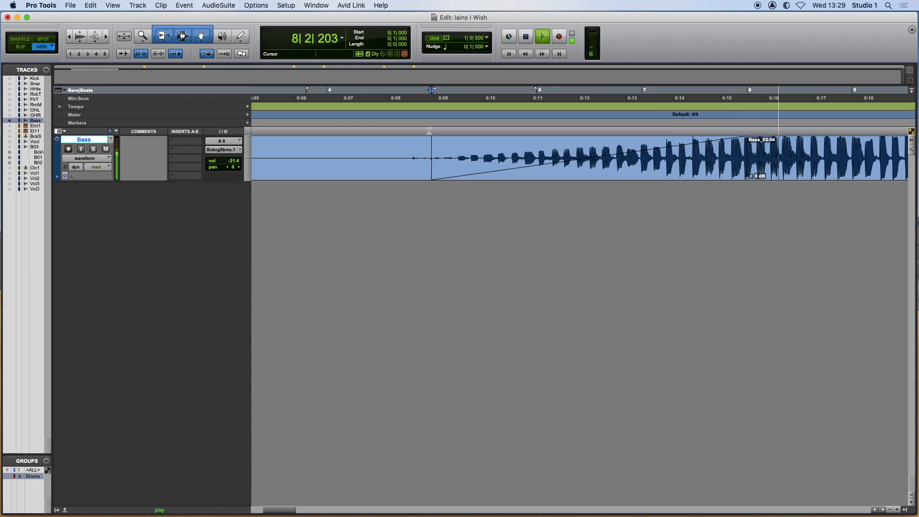
key(space)
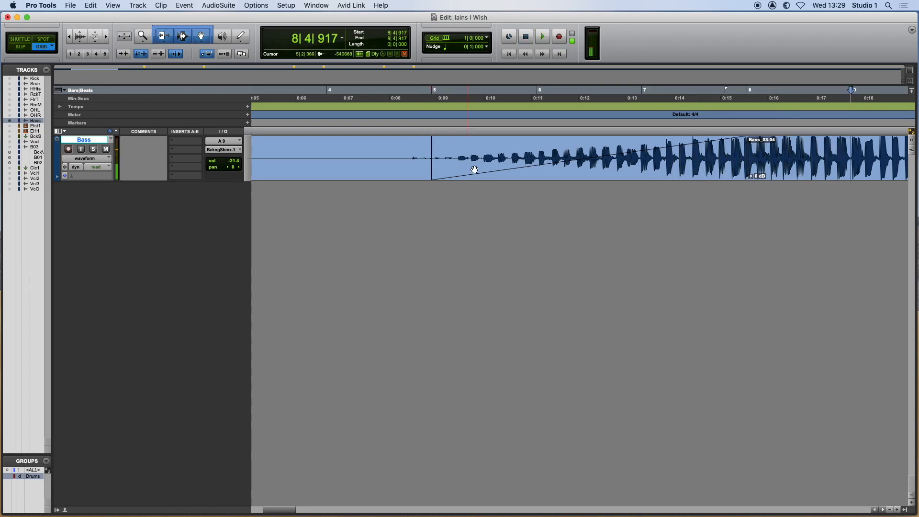
Separate the Bass clip at bar 105, near the end of the song.
scroll(507, 163, right, 5)
scroll(479, 157, right, 20)
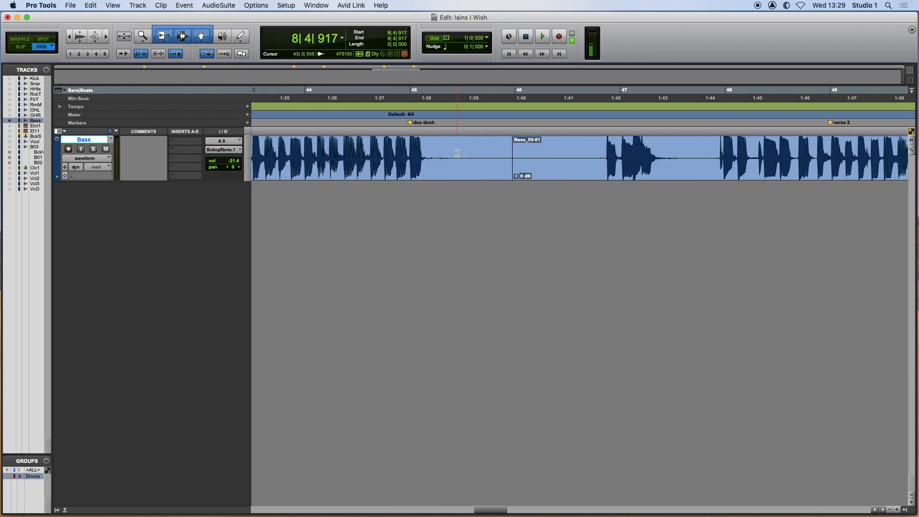
scroll(450, 152, right, 20)
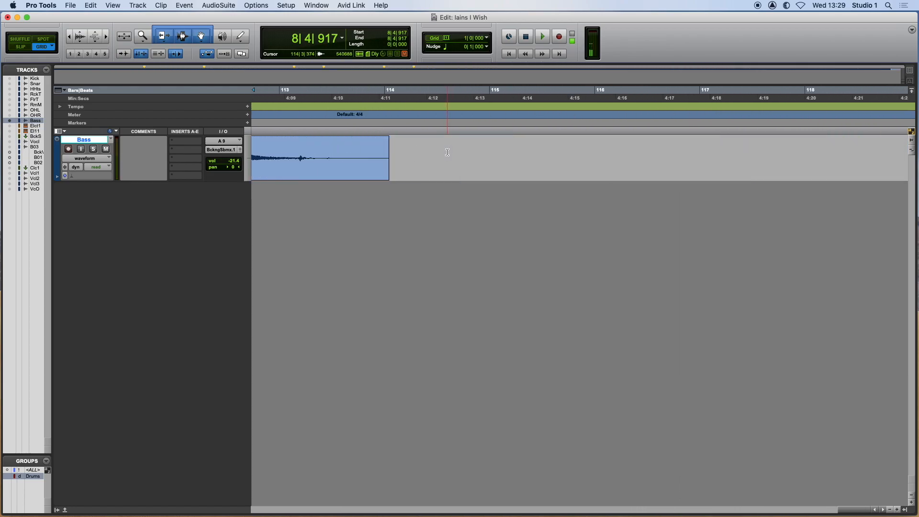
scroll(464, 153, left, 5)
click(464, 153)
scroll(527, 158, left, 10)
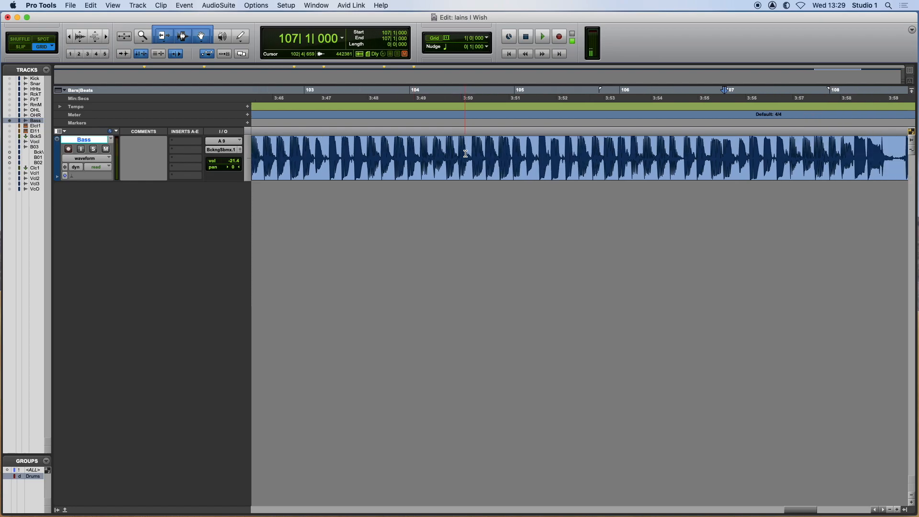
click(548, 142)
key(super+e)
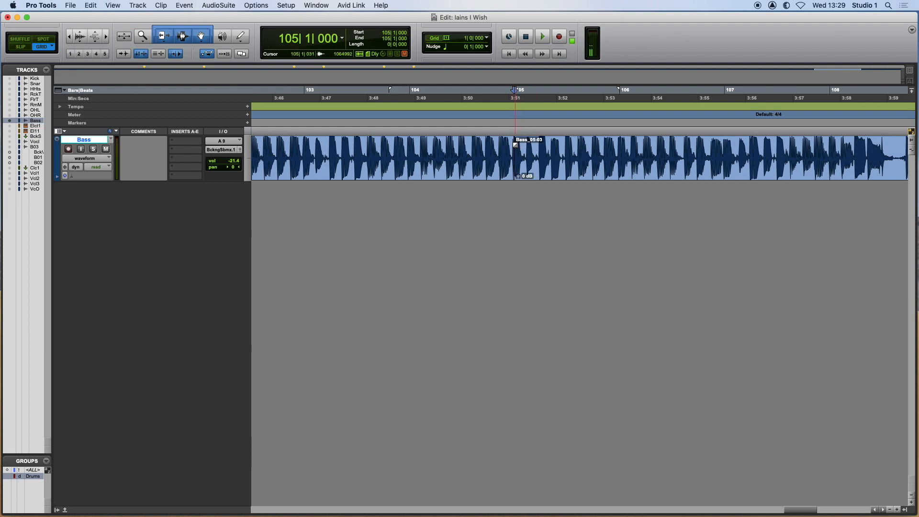
Fade out the Bass track from bar 105 to bar 108 and play the fade back.
drag(515, 145, 841, 178)
key(space)
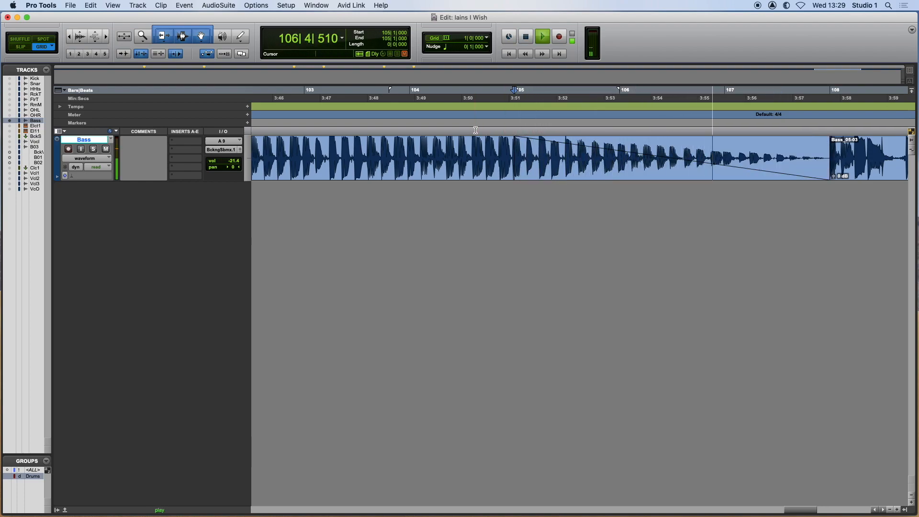
key(space)
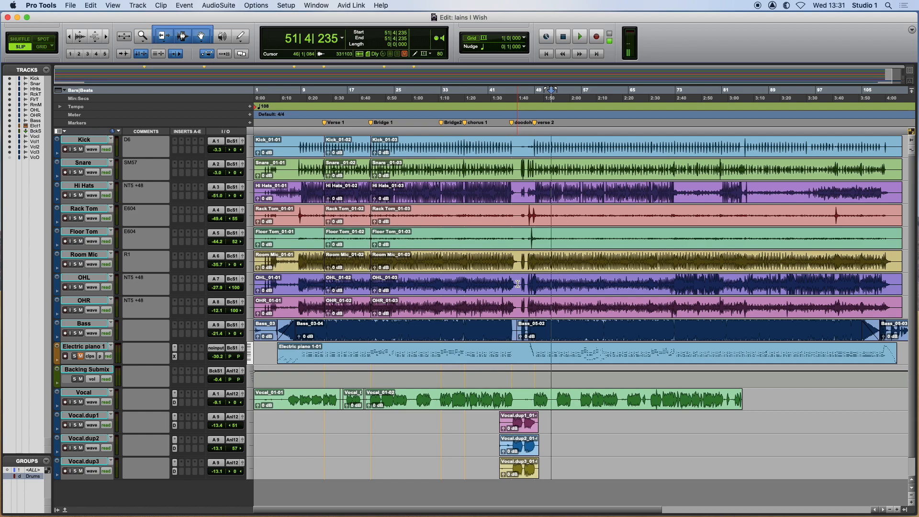
Select the grouped drum clips from bar 13 to bar 21, and clear the selection by placing the cursor in bar 7.
drag(426, 169, 418, 171)
click(343, 156)
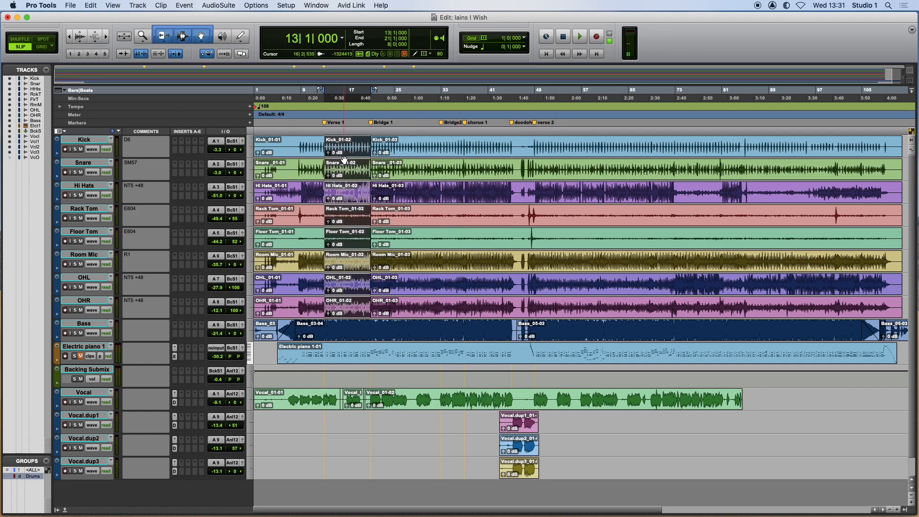
click(290, 129)
Set up a copy of the session in the Session (Latest) format with Audio Files included in the items to copy.
click(70, 5)
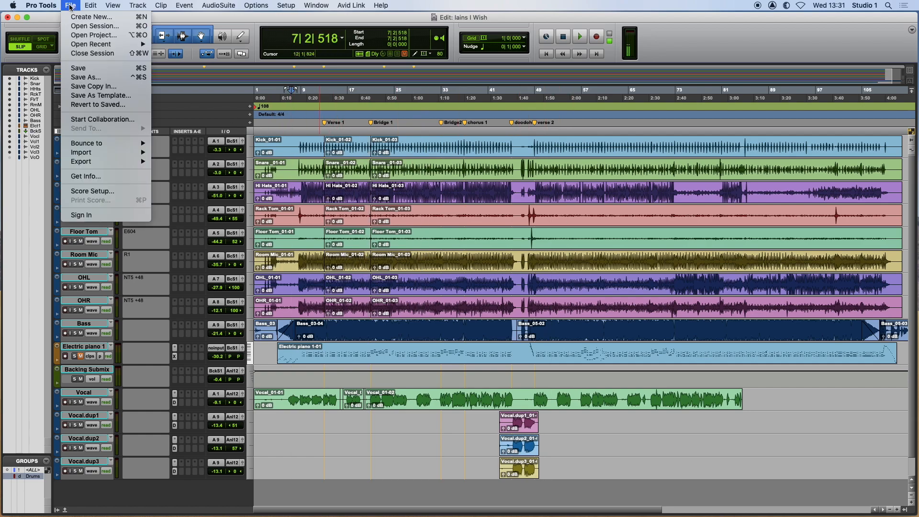
click(95, 86)
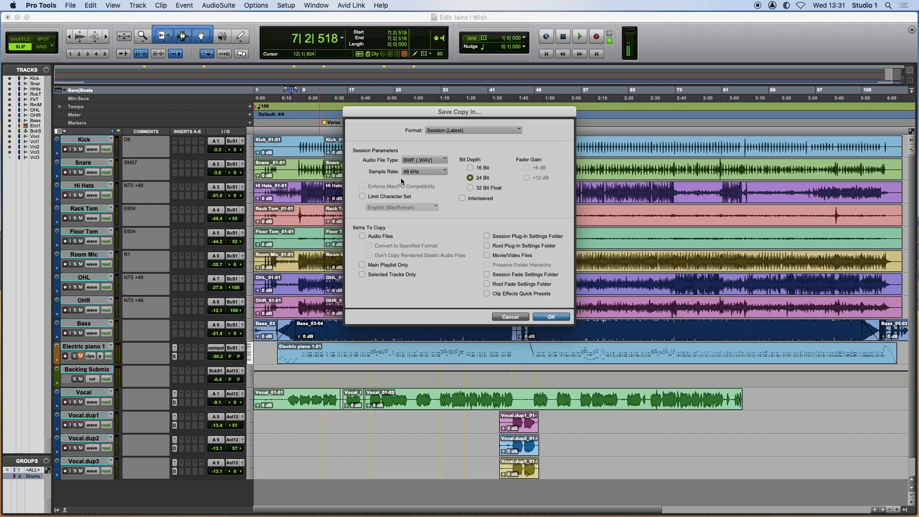
click(362, 237)
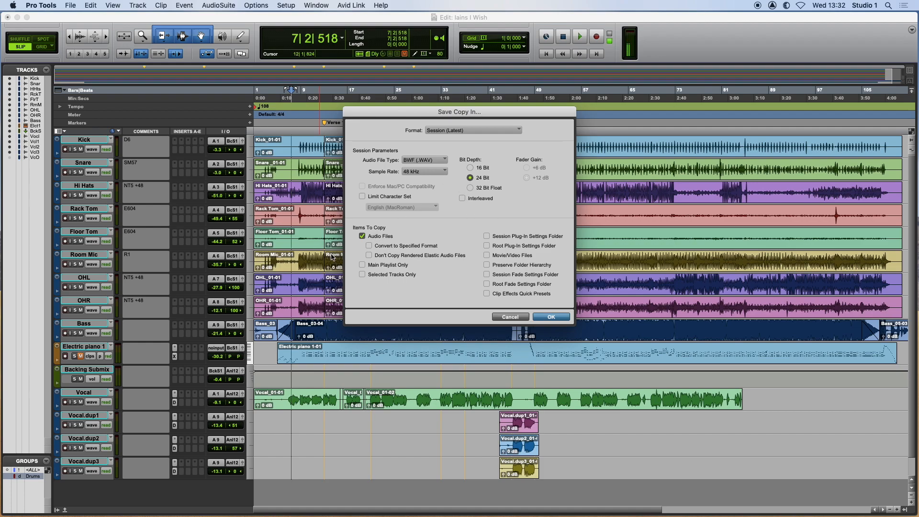
click(557, 317)
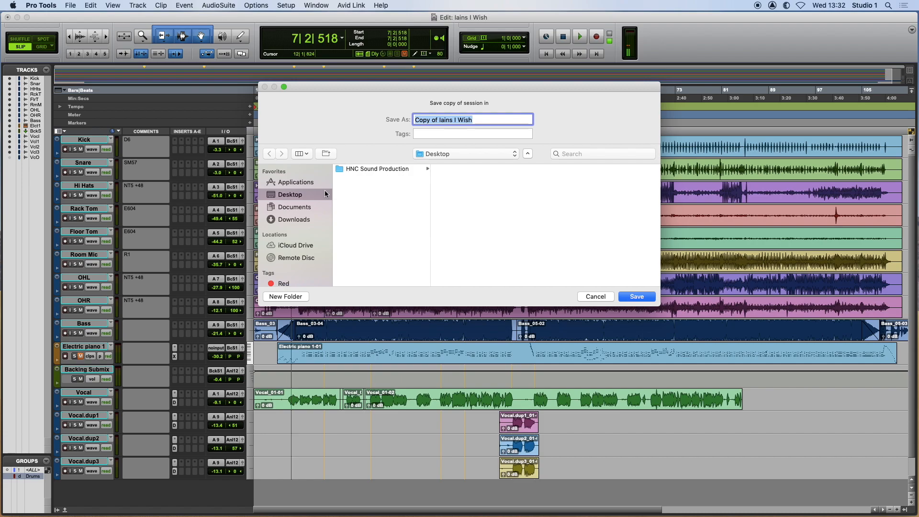
Save the session copy to the Desktop under the suggested name.
scroll(324, 191, down, 3)
scroll(323, 194, up, 4)
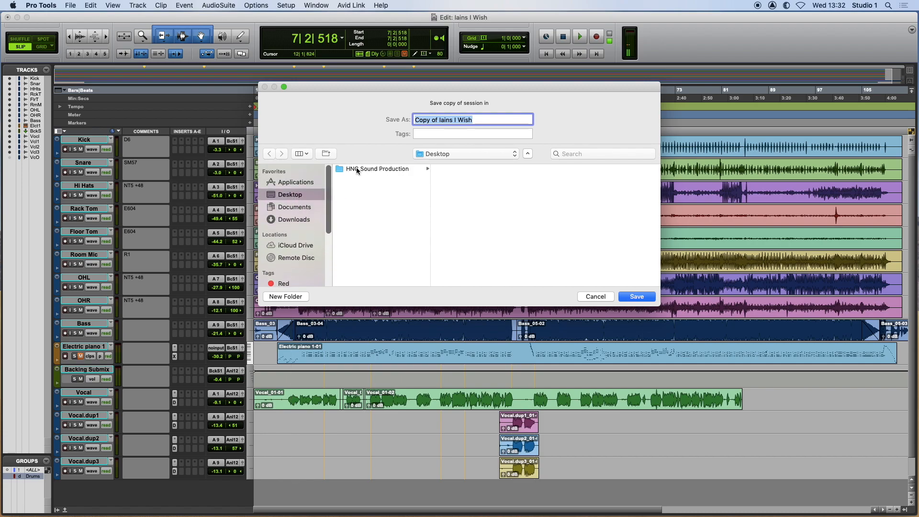
click(448, 153)
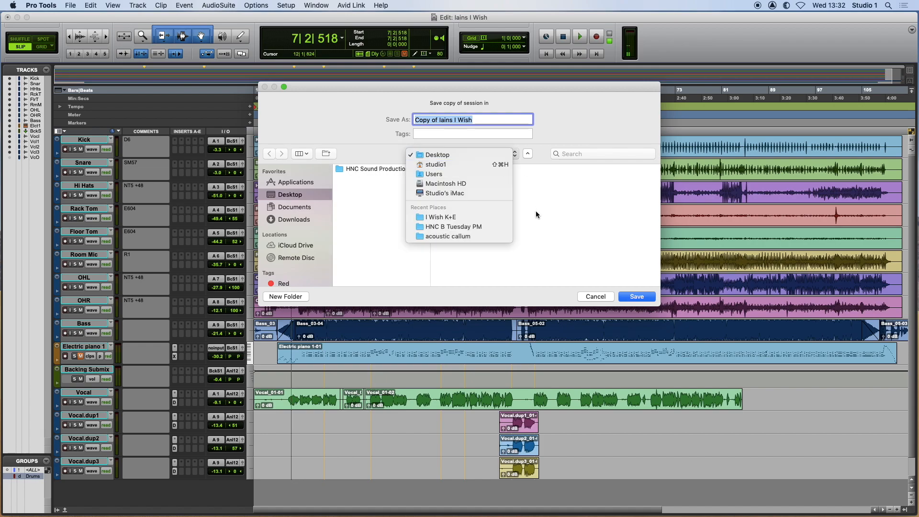
click(556, 216)
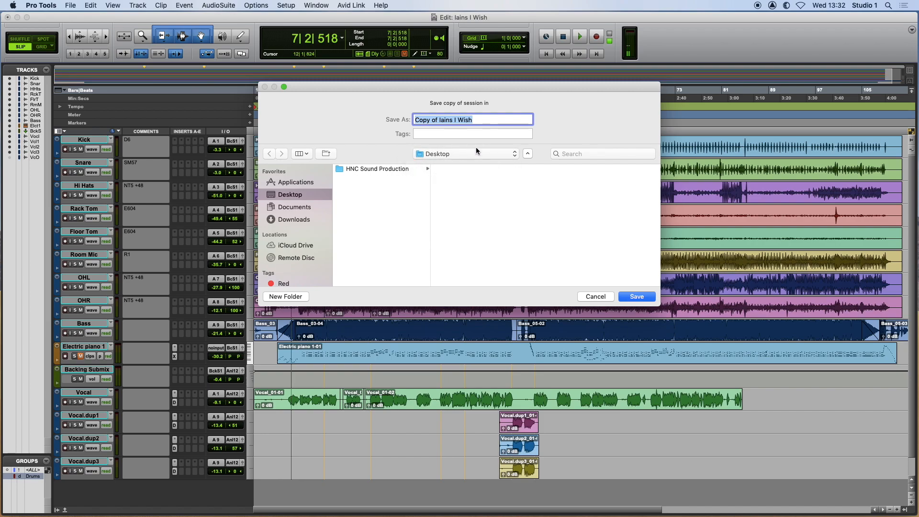
click(636, 297)
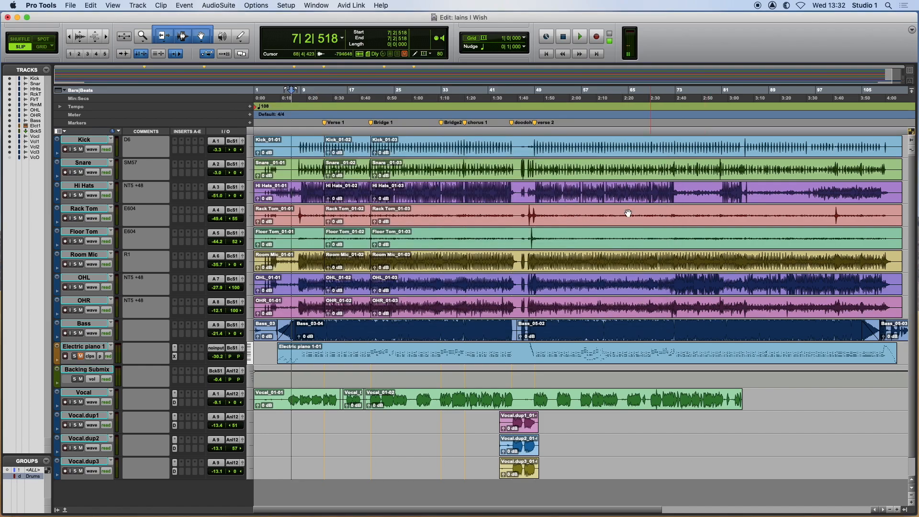
Minimize the Edit window and inspect the copied session folder and its Audio Files folder in Finder, closing the folder window when done.
click(6, 17)
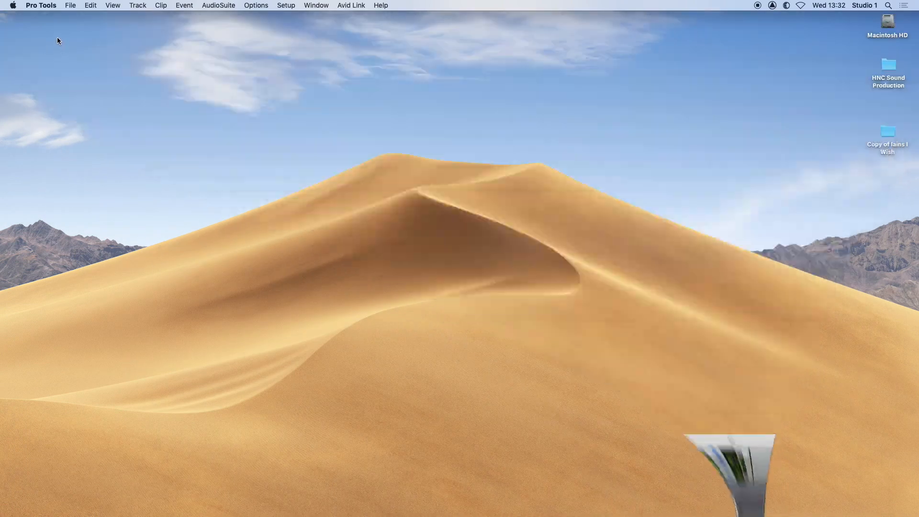
double_click(889, 134)
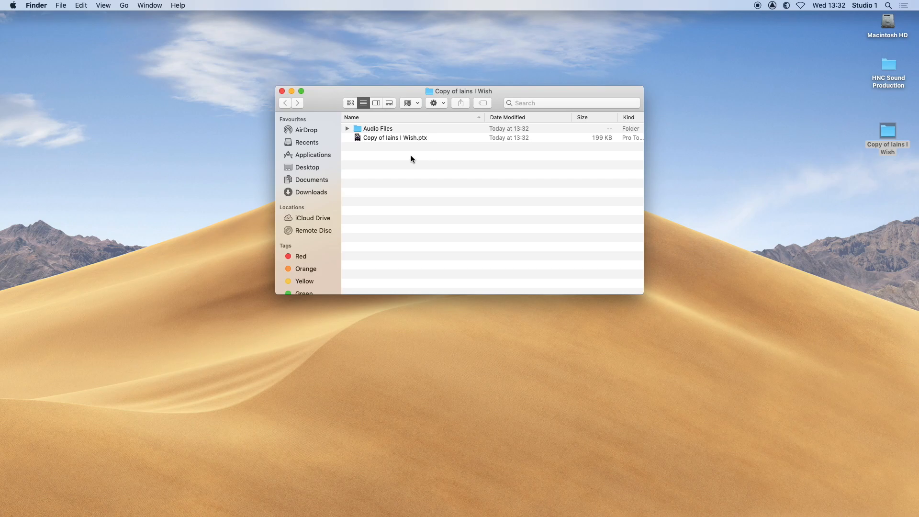
click(375, 138)
double_click(373, 128)
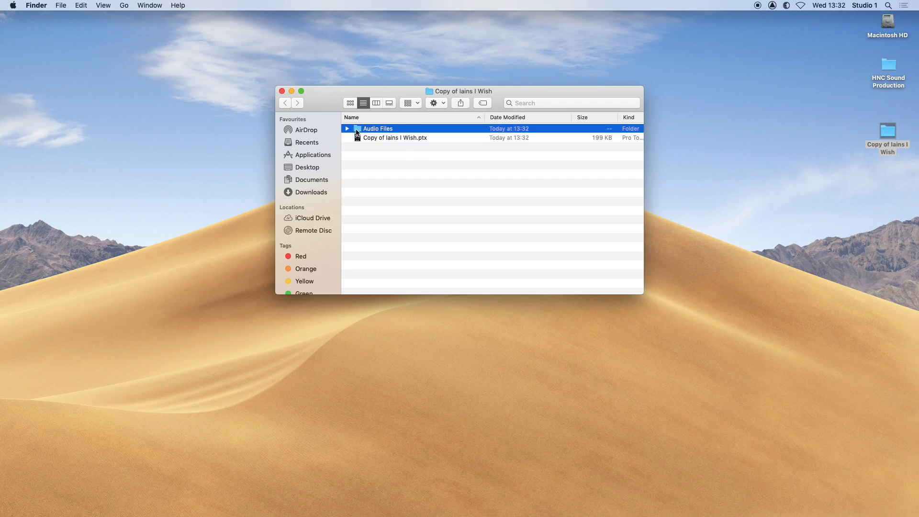
scroll(492, 165, down, 5)
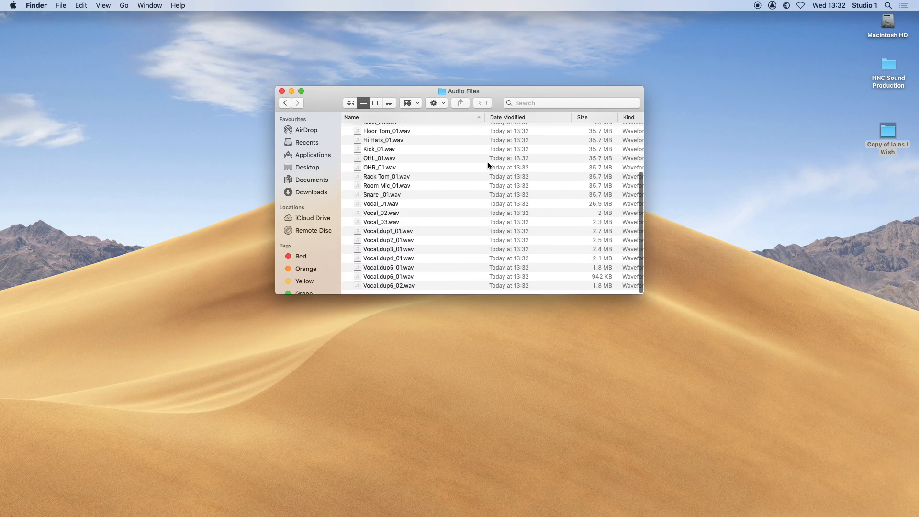
click(285, 103)
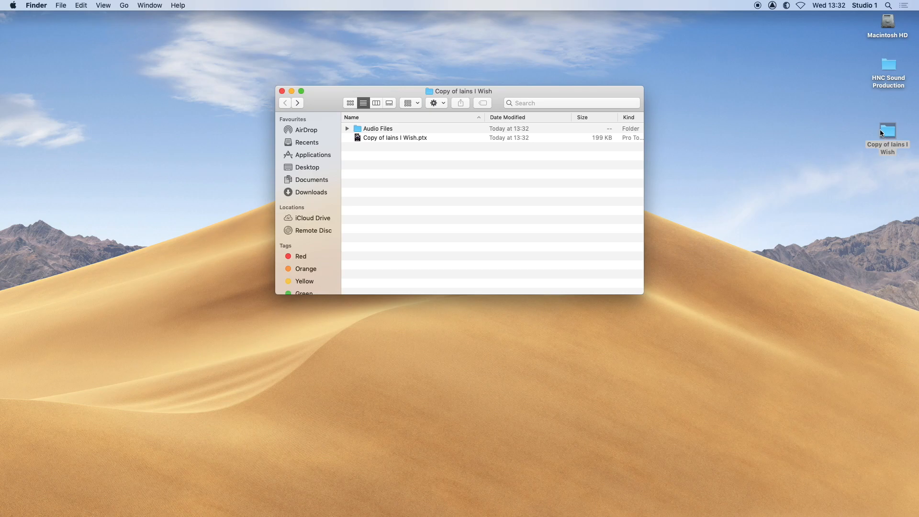
click(282, 91)
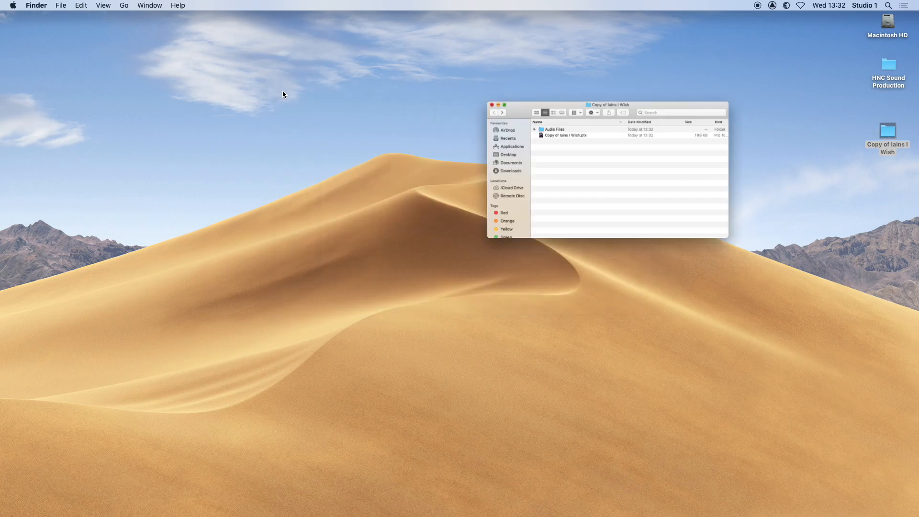